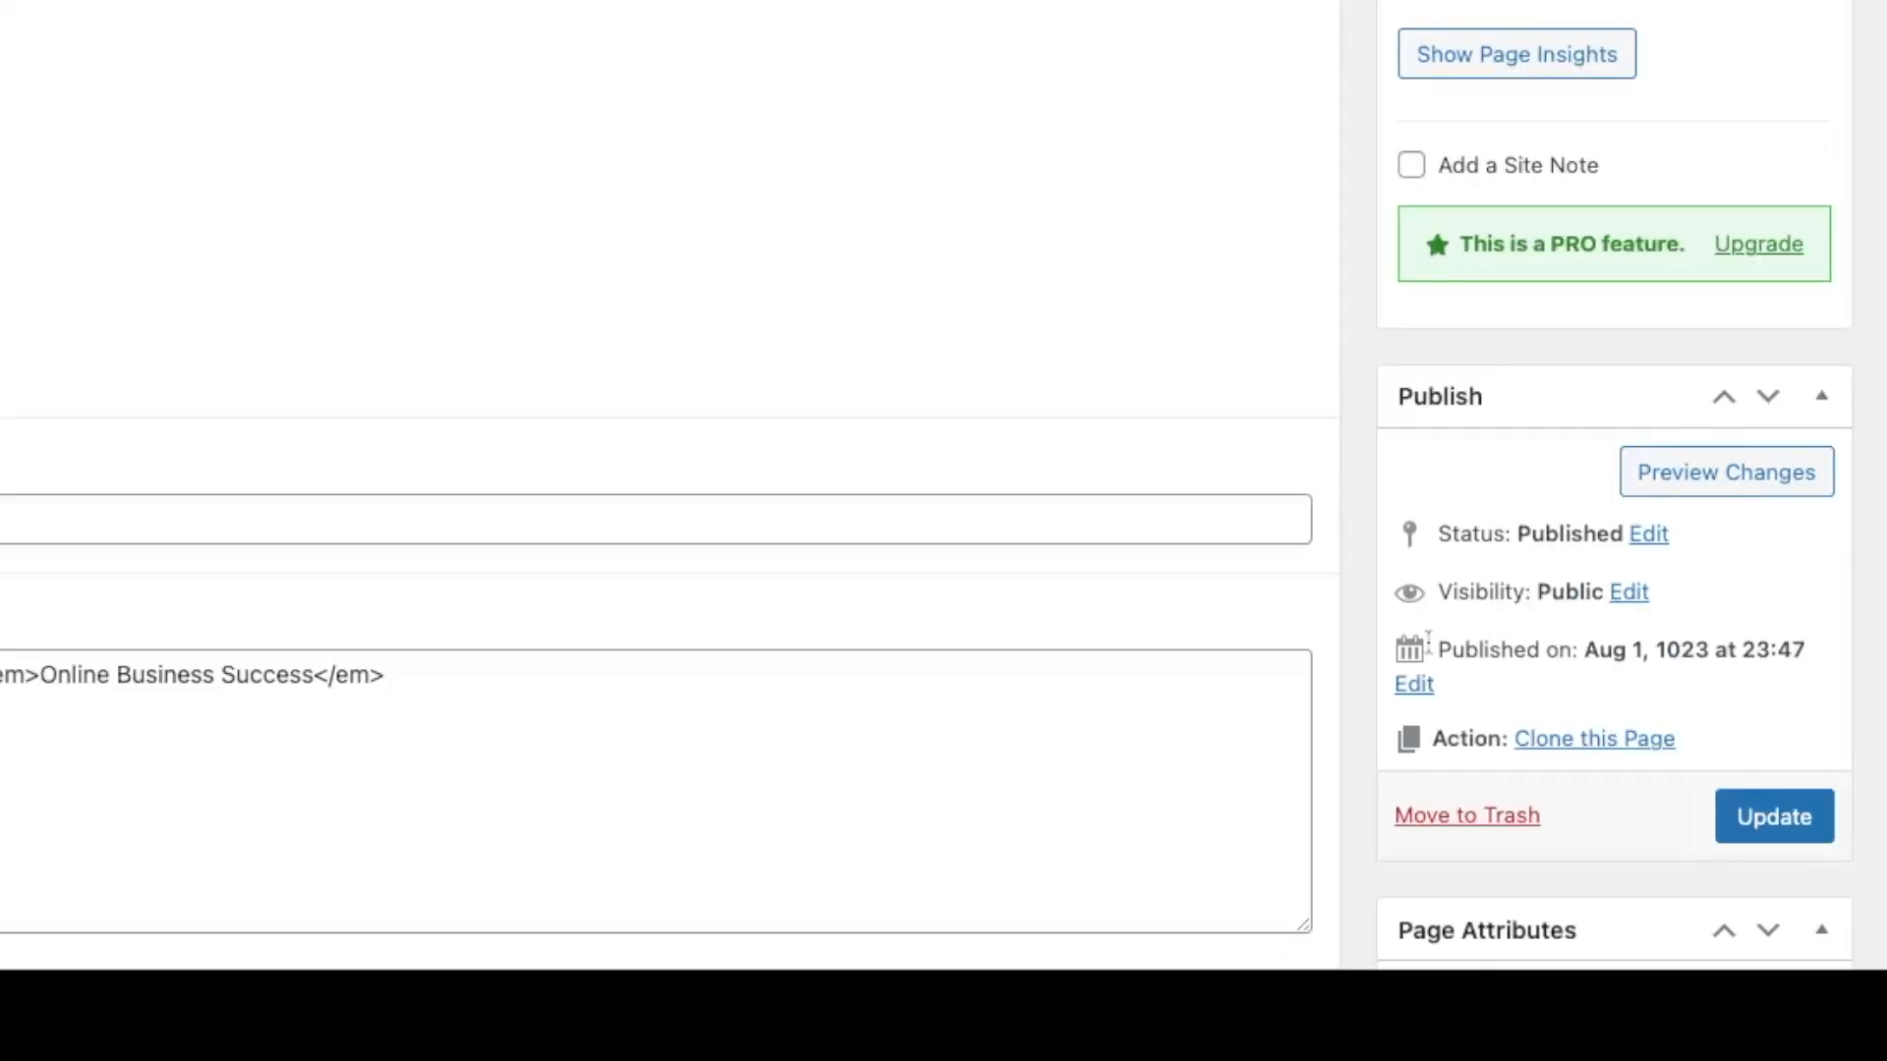
Clone the published free invoice template page.
scroll(1469, 648, down, 1)
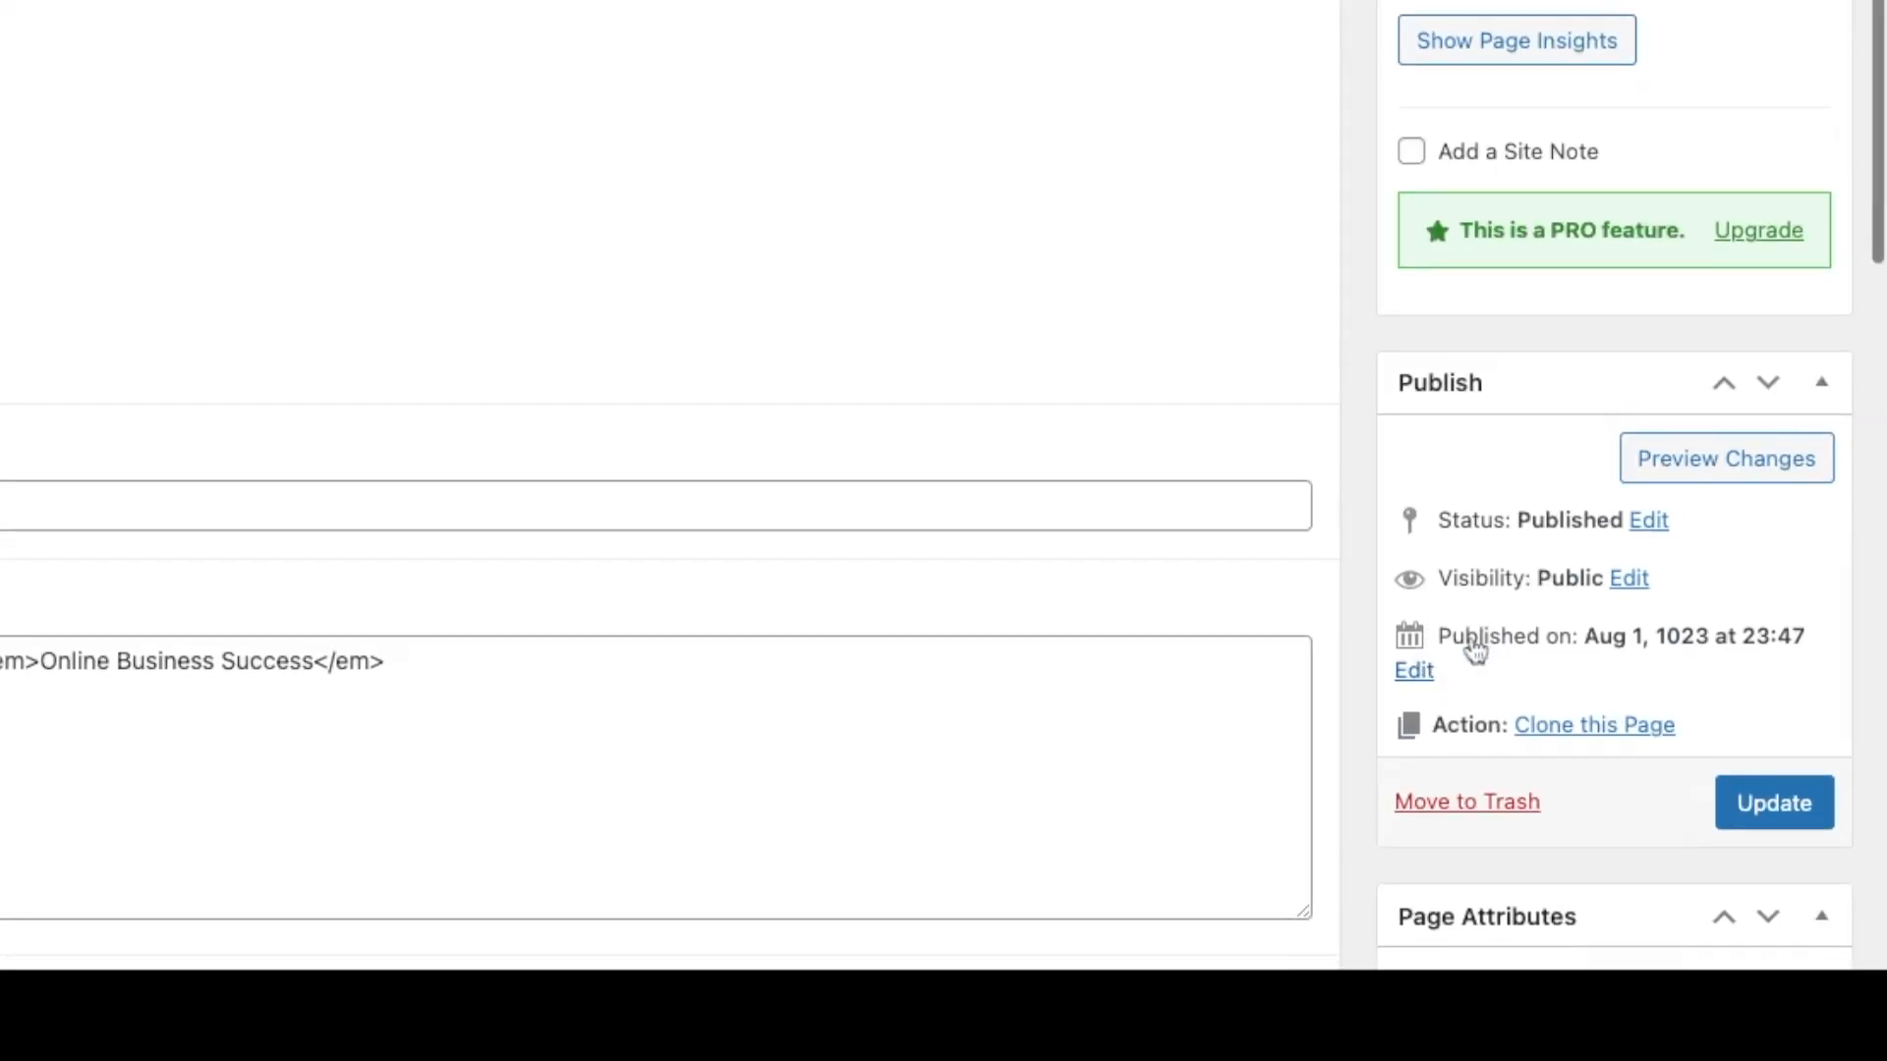
scroll(1553, 575, down, 1)
scroll(1552, 575, down, 3)
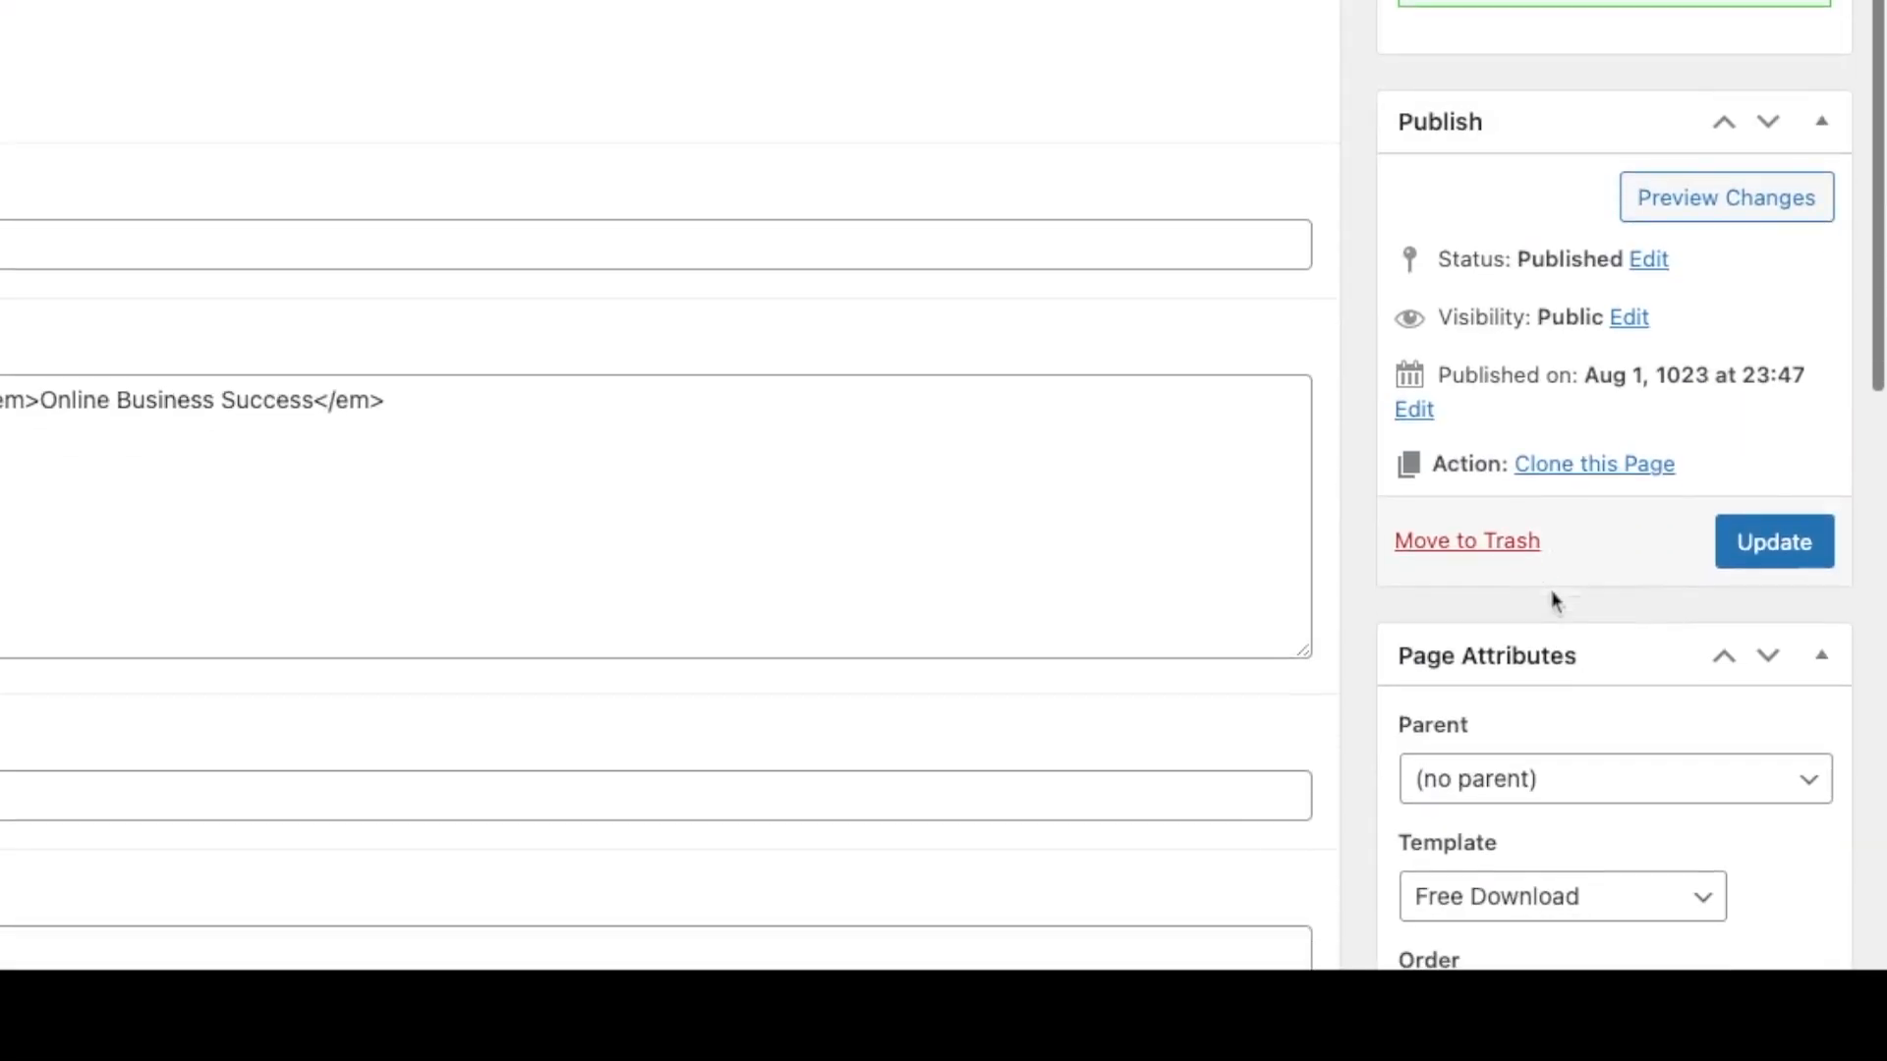
click(1594, 461)
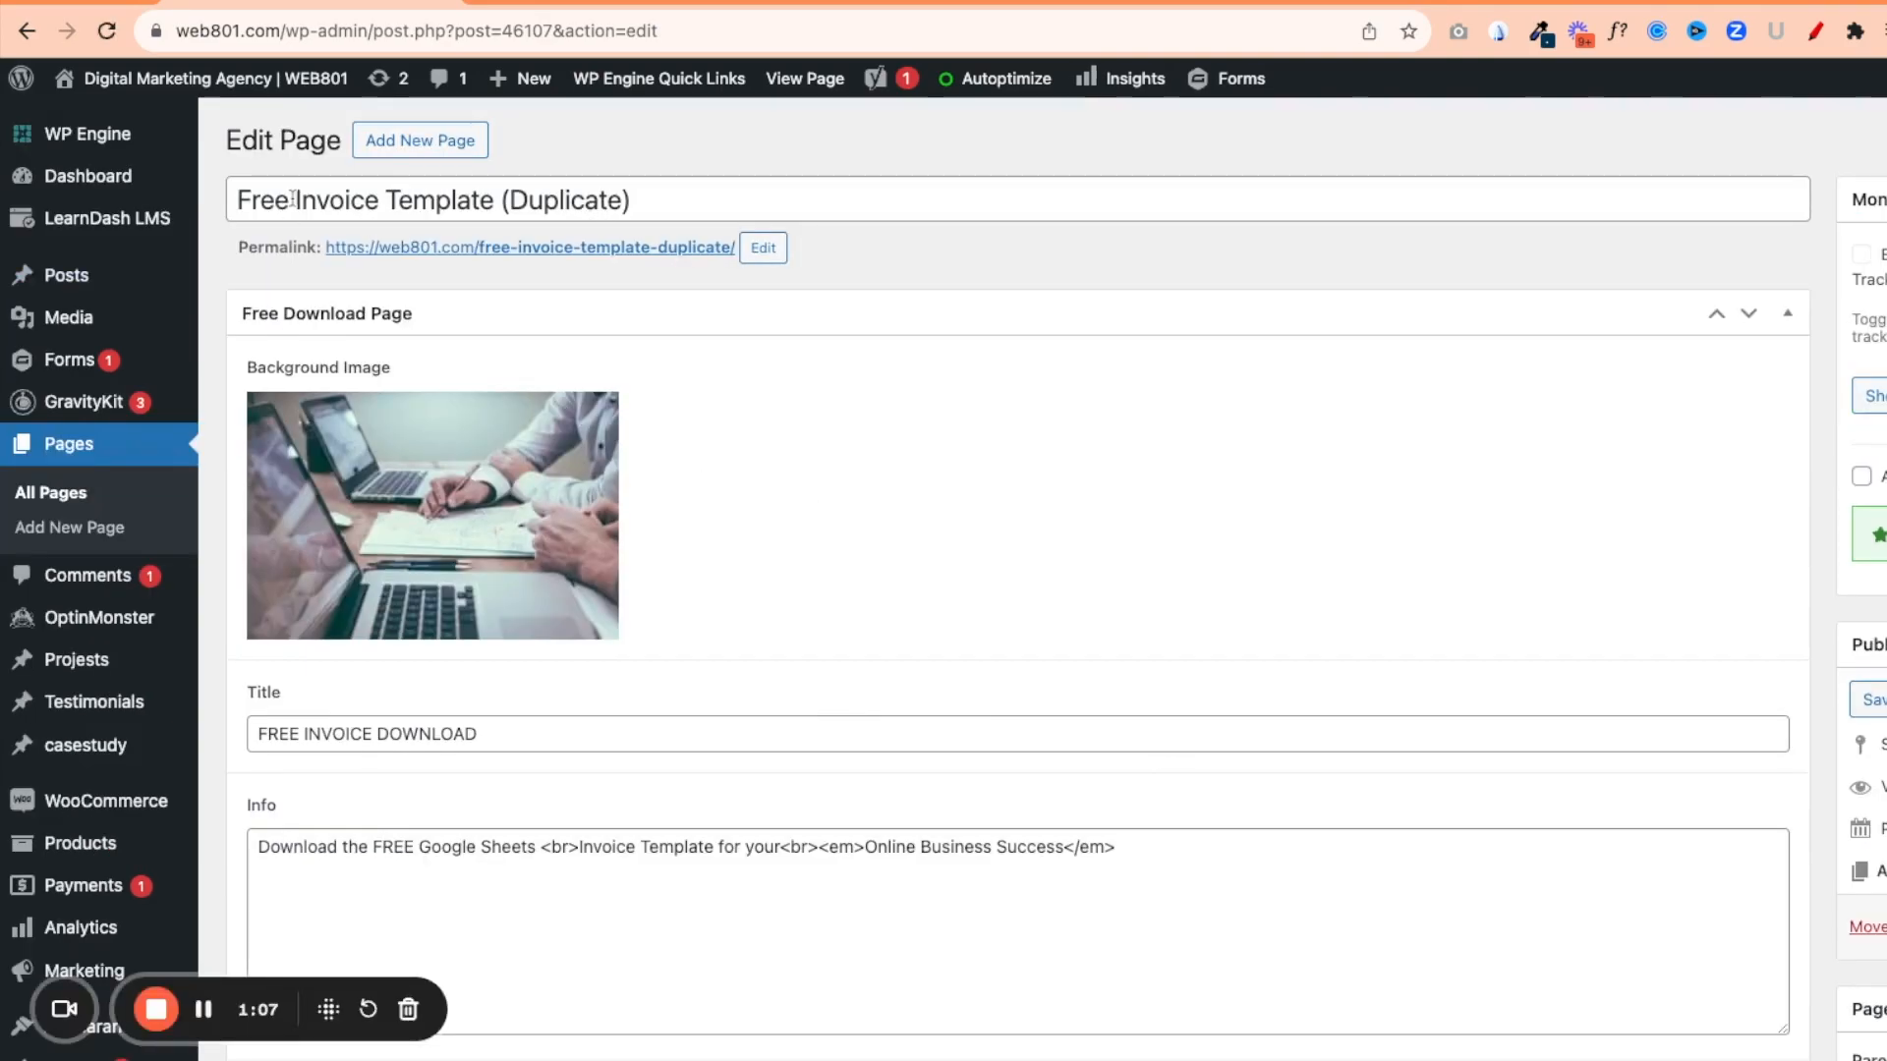
Rename the duplicated page "The YouTube Channel Challenge".
drag(241, 200, 631, 200)
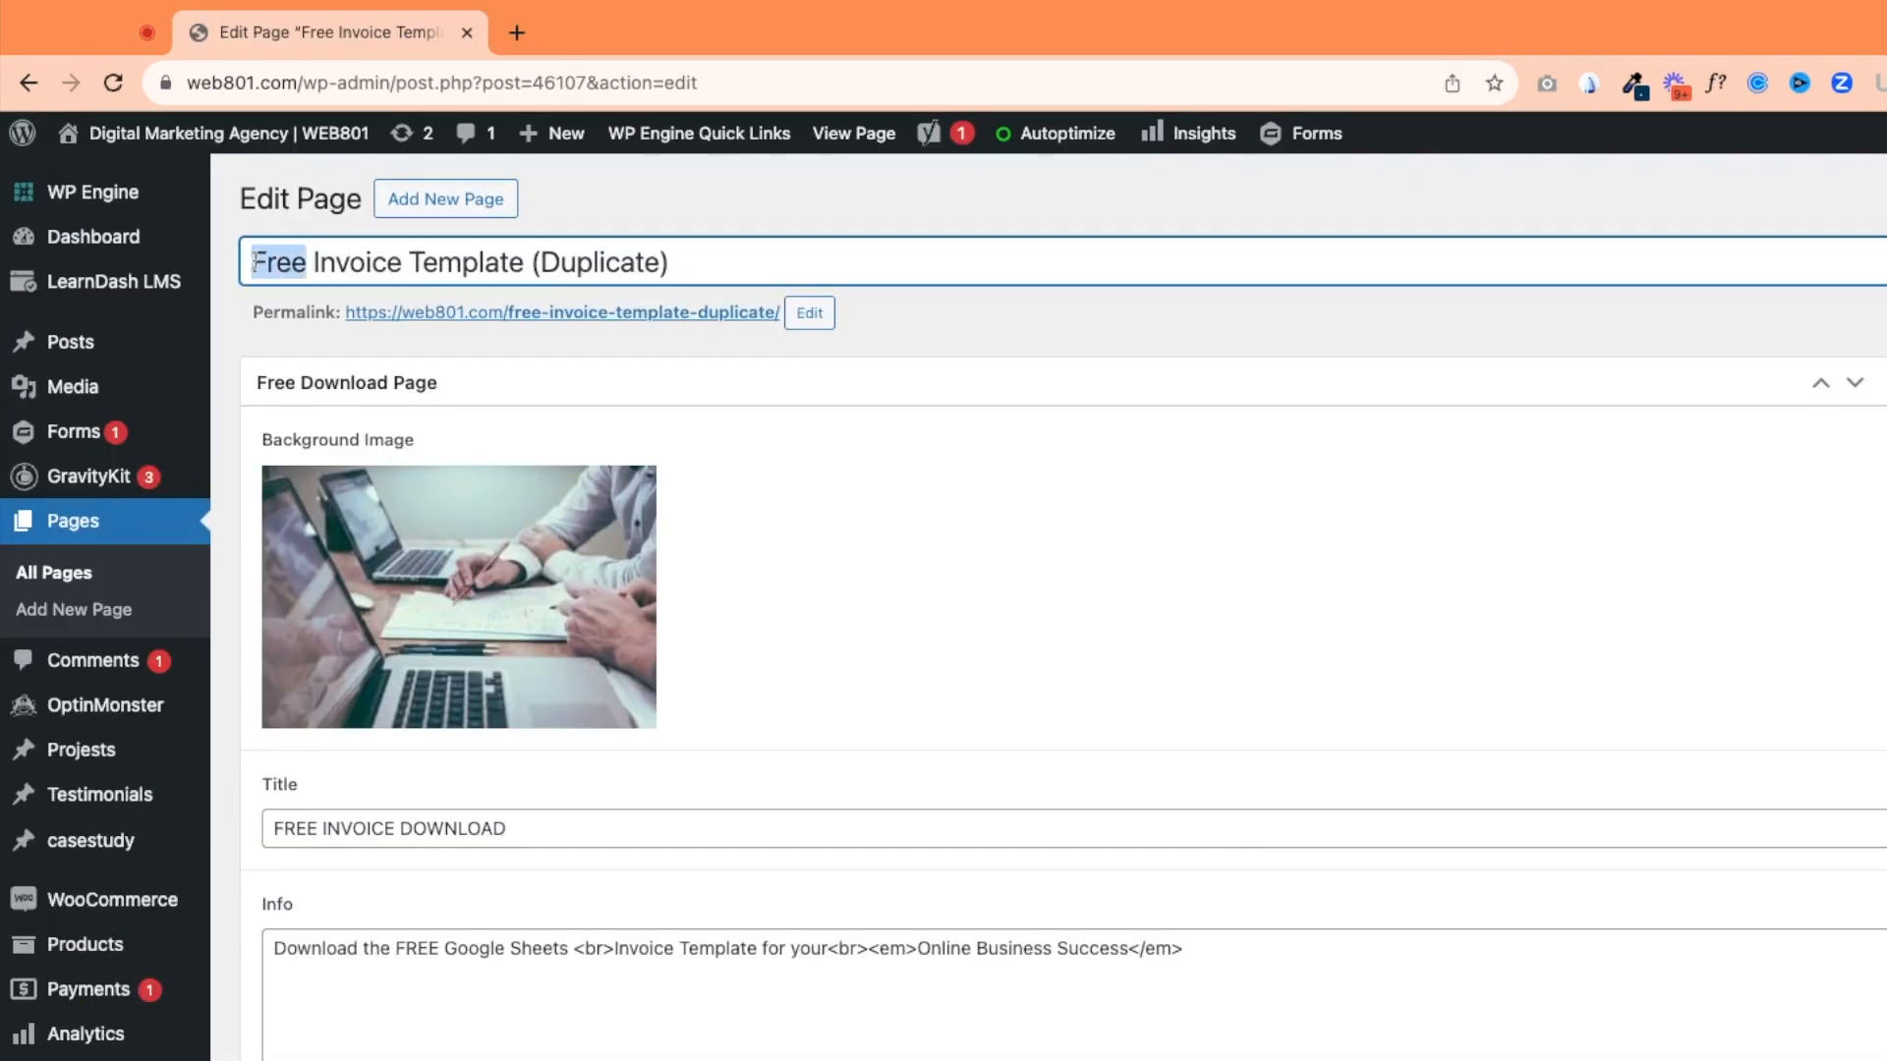
text(The YHou)
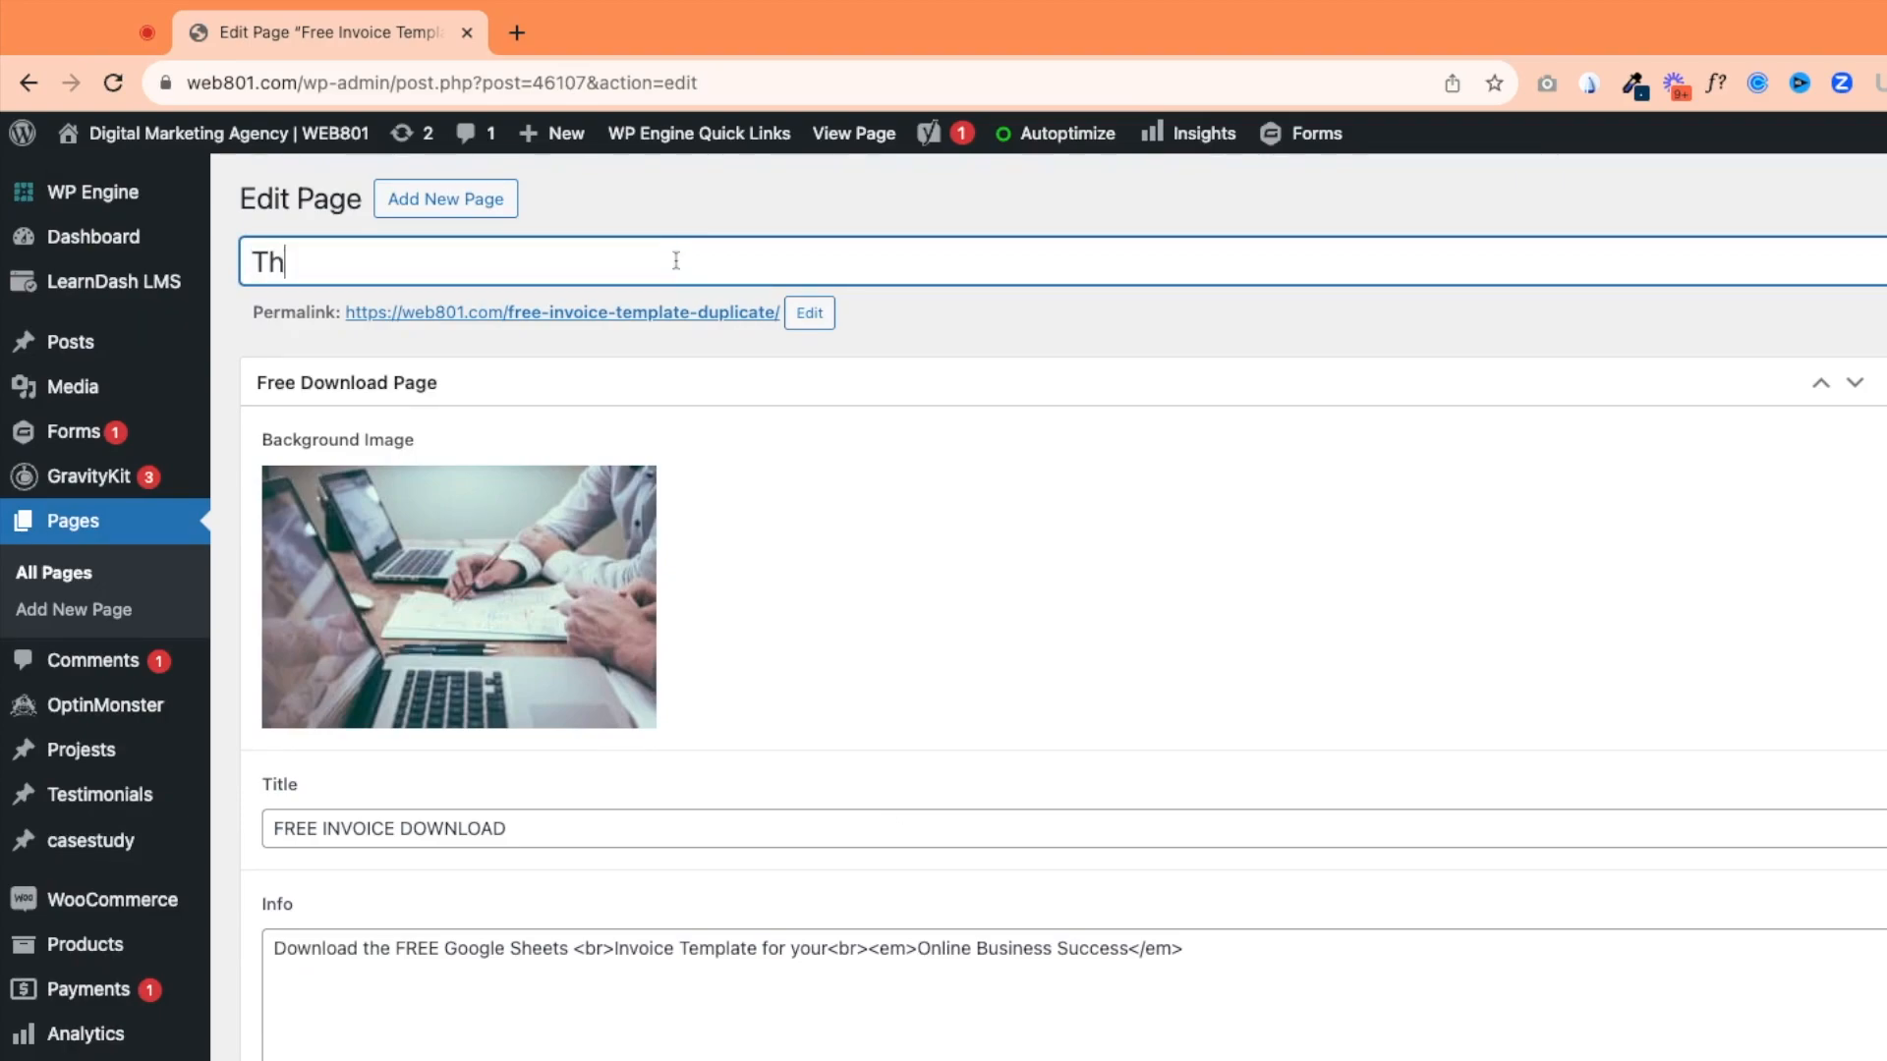
key(BackSpace)
key(BackSpace)
text(o)
key(BackSpace)
key(BackSpace)
text(outTub)
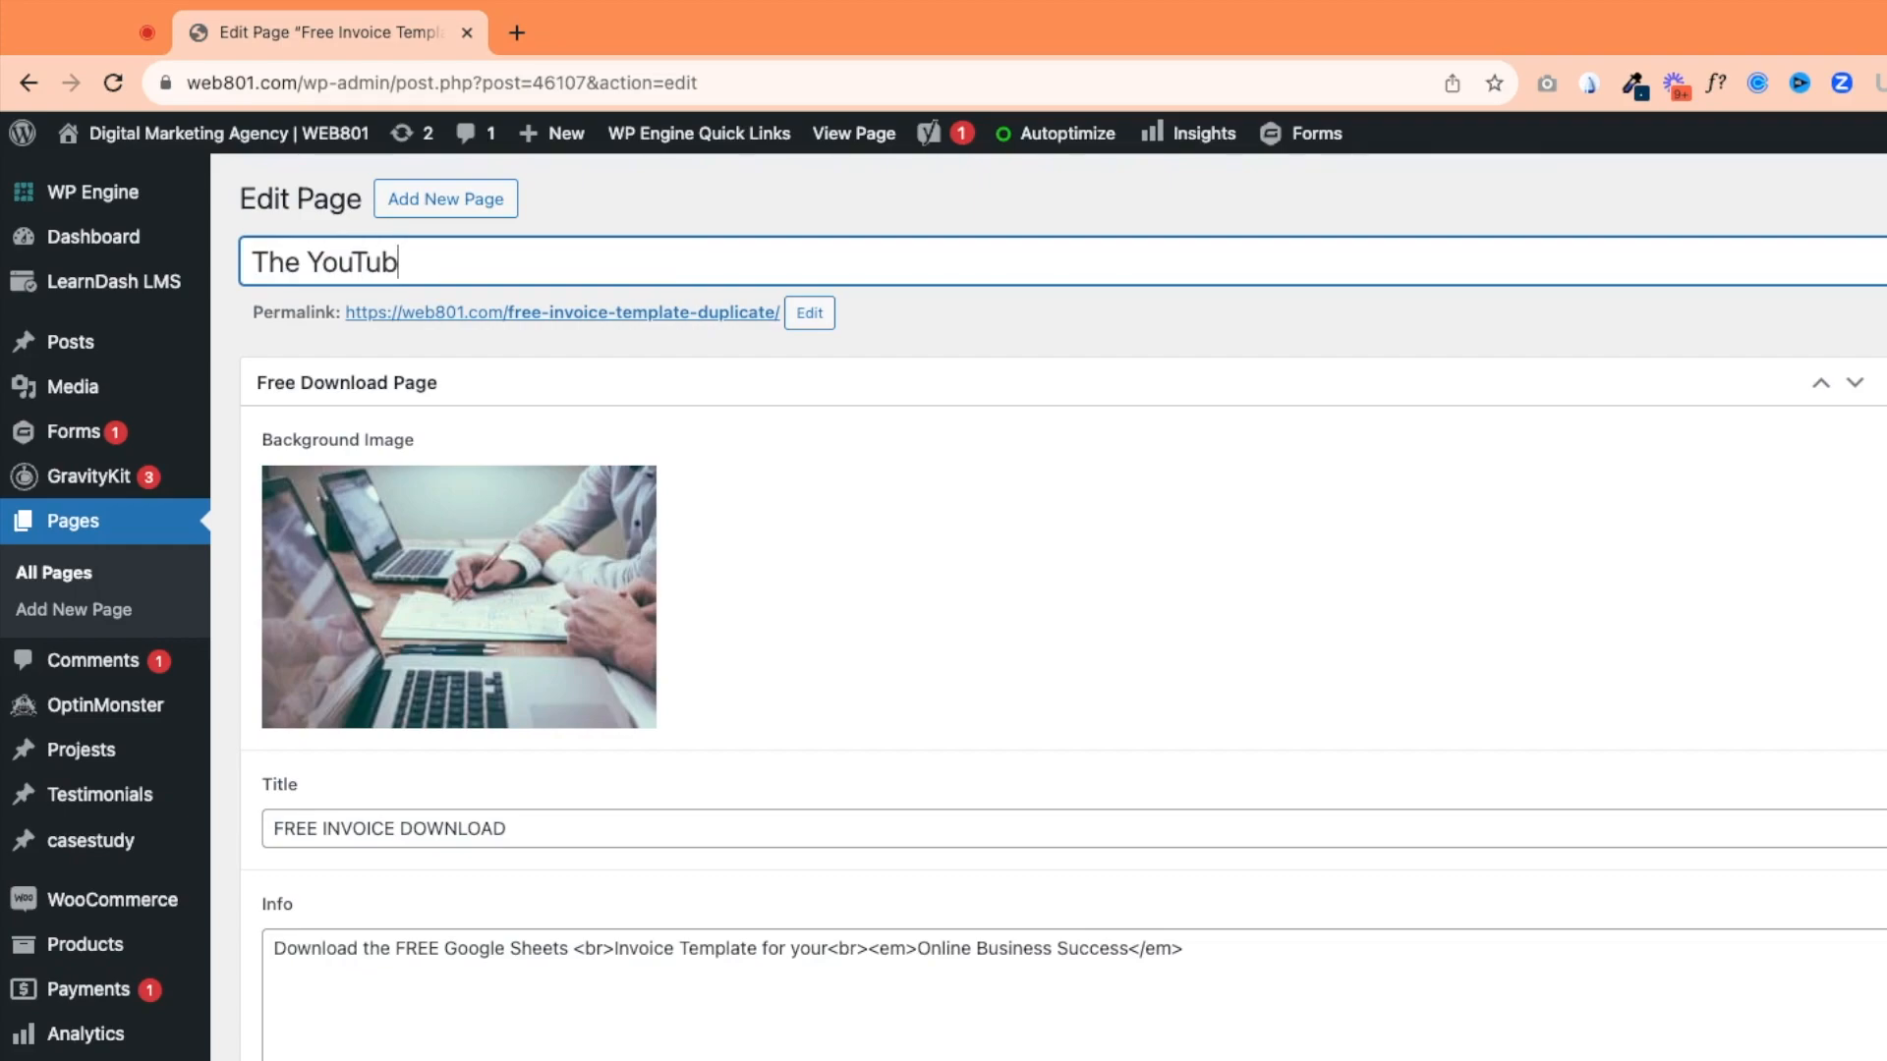
text(e Challenge)
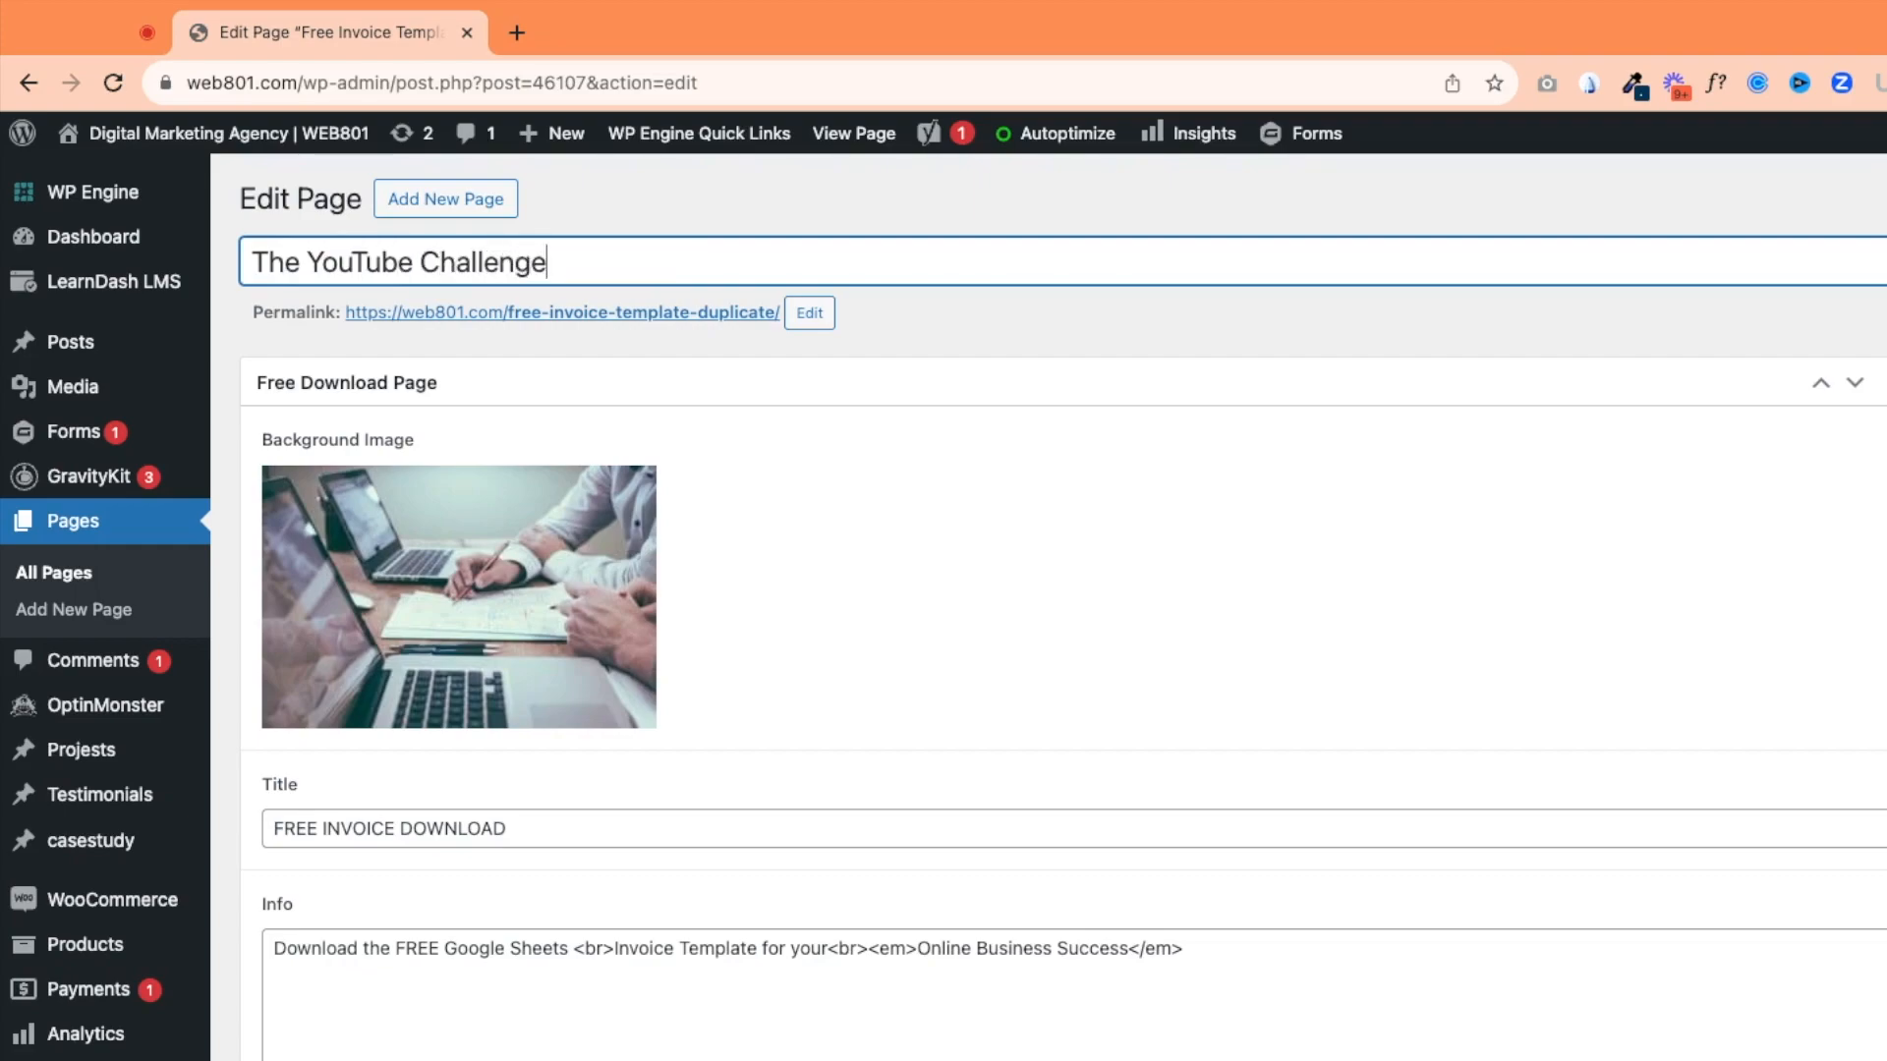
text(Channel)
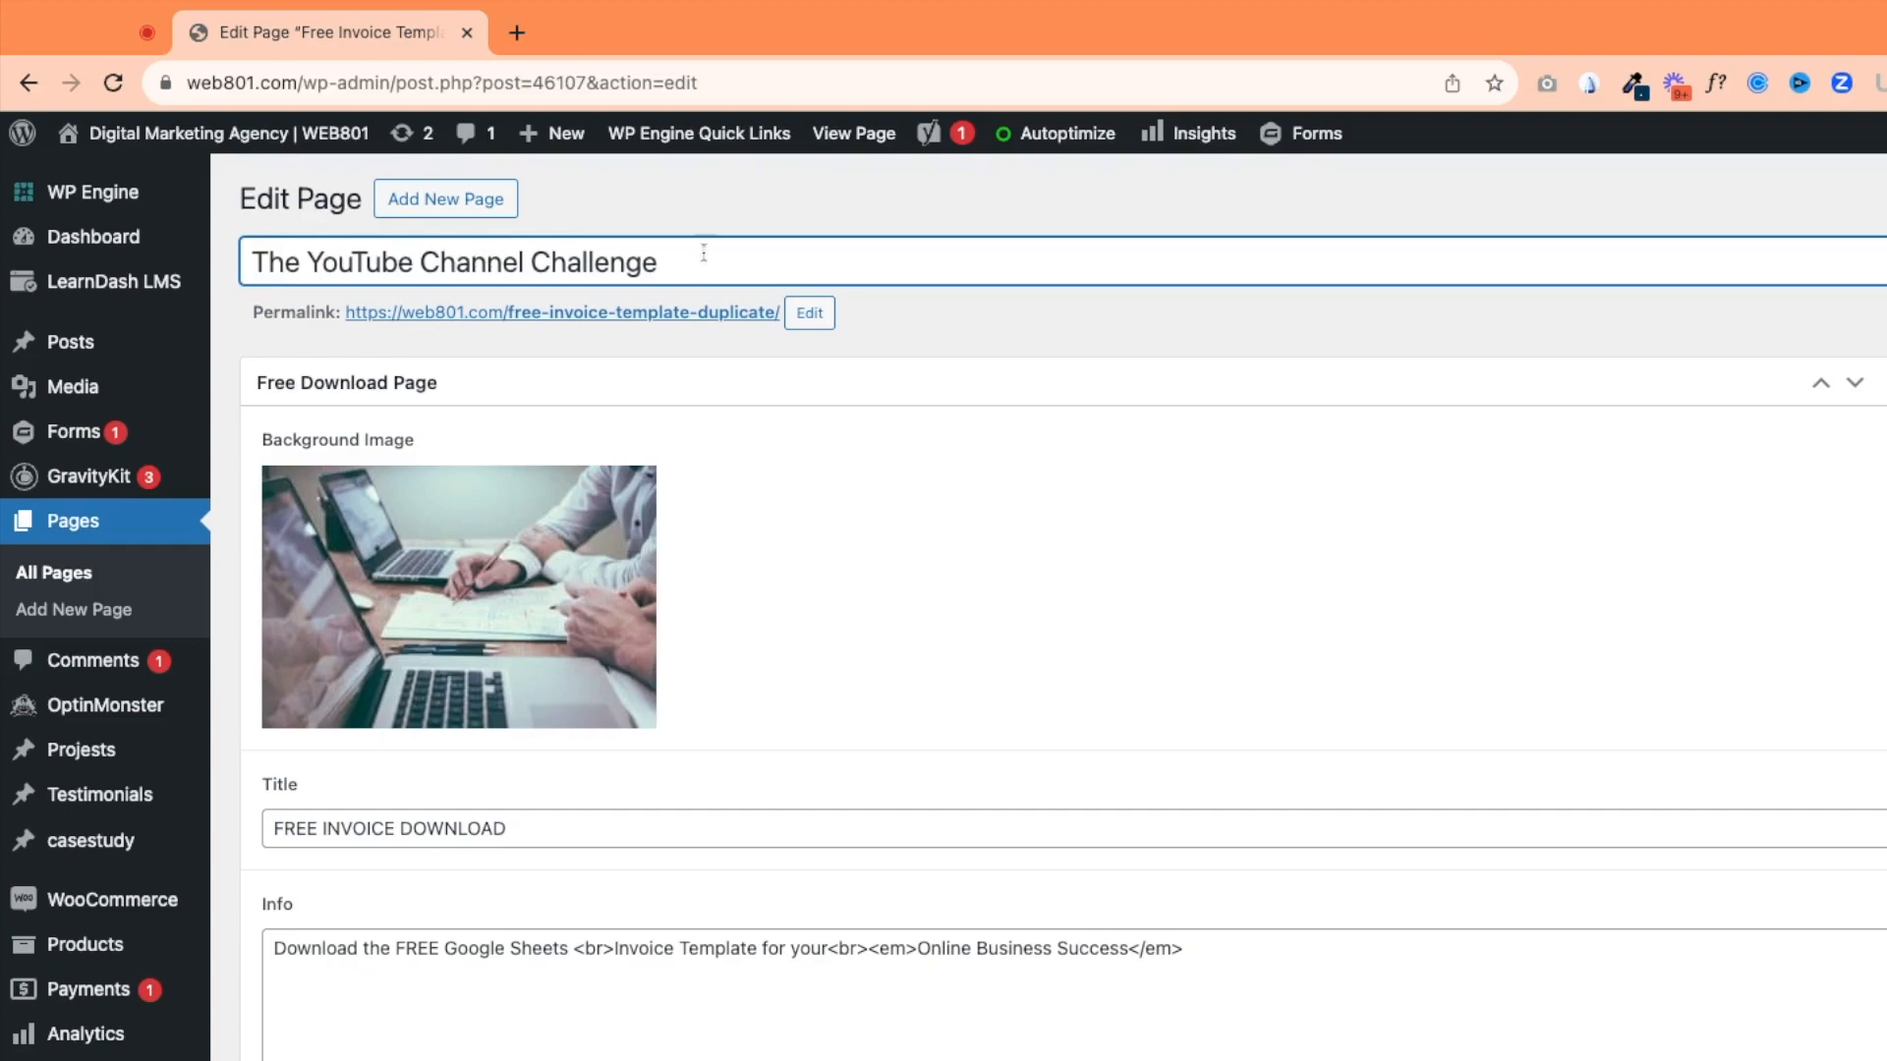
Clear the old permalink slug and save it so it regenerates from the page title as "the-youtube-channel-challenge".
click(812, 315)
double_click(735, 315)
key(super+a)
key(BackSpace)
click(821, 315)
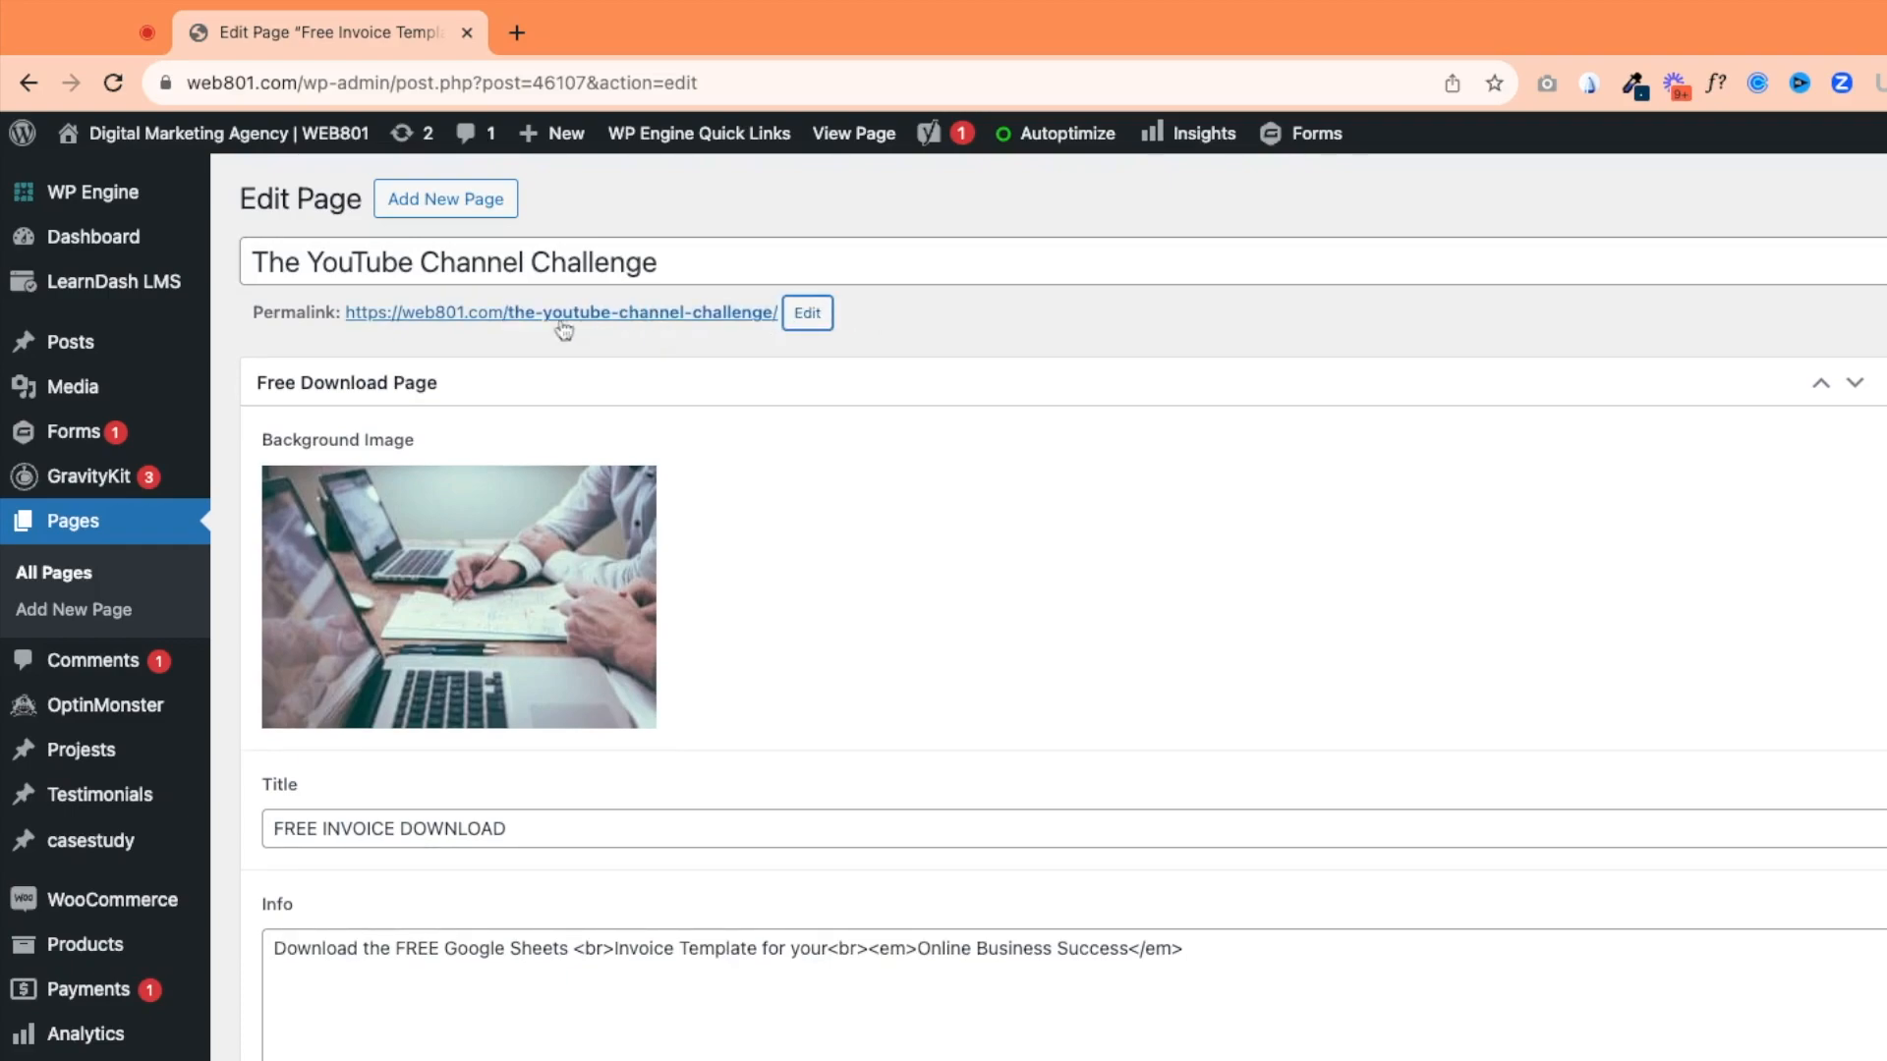
Replace the Title text in the Free Download Page section with "JOIN THE CHALLENGE".
mouse_move(630, 491)
scroll(630, 491, down, 2)
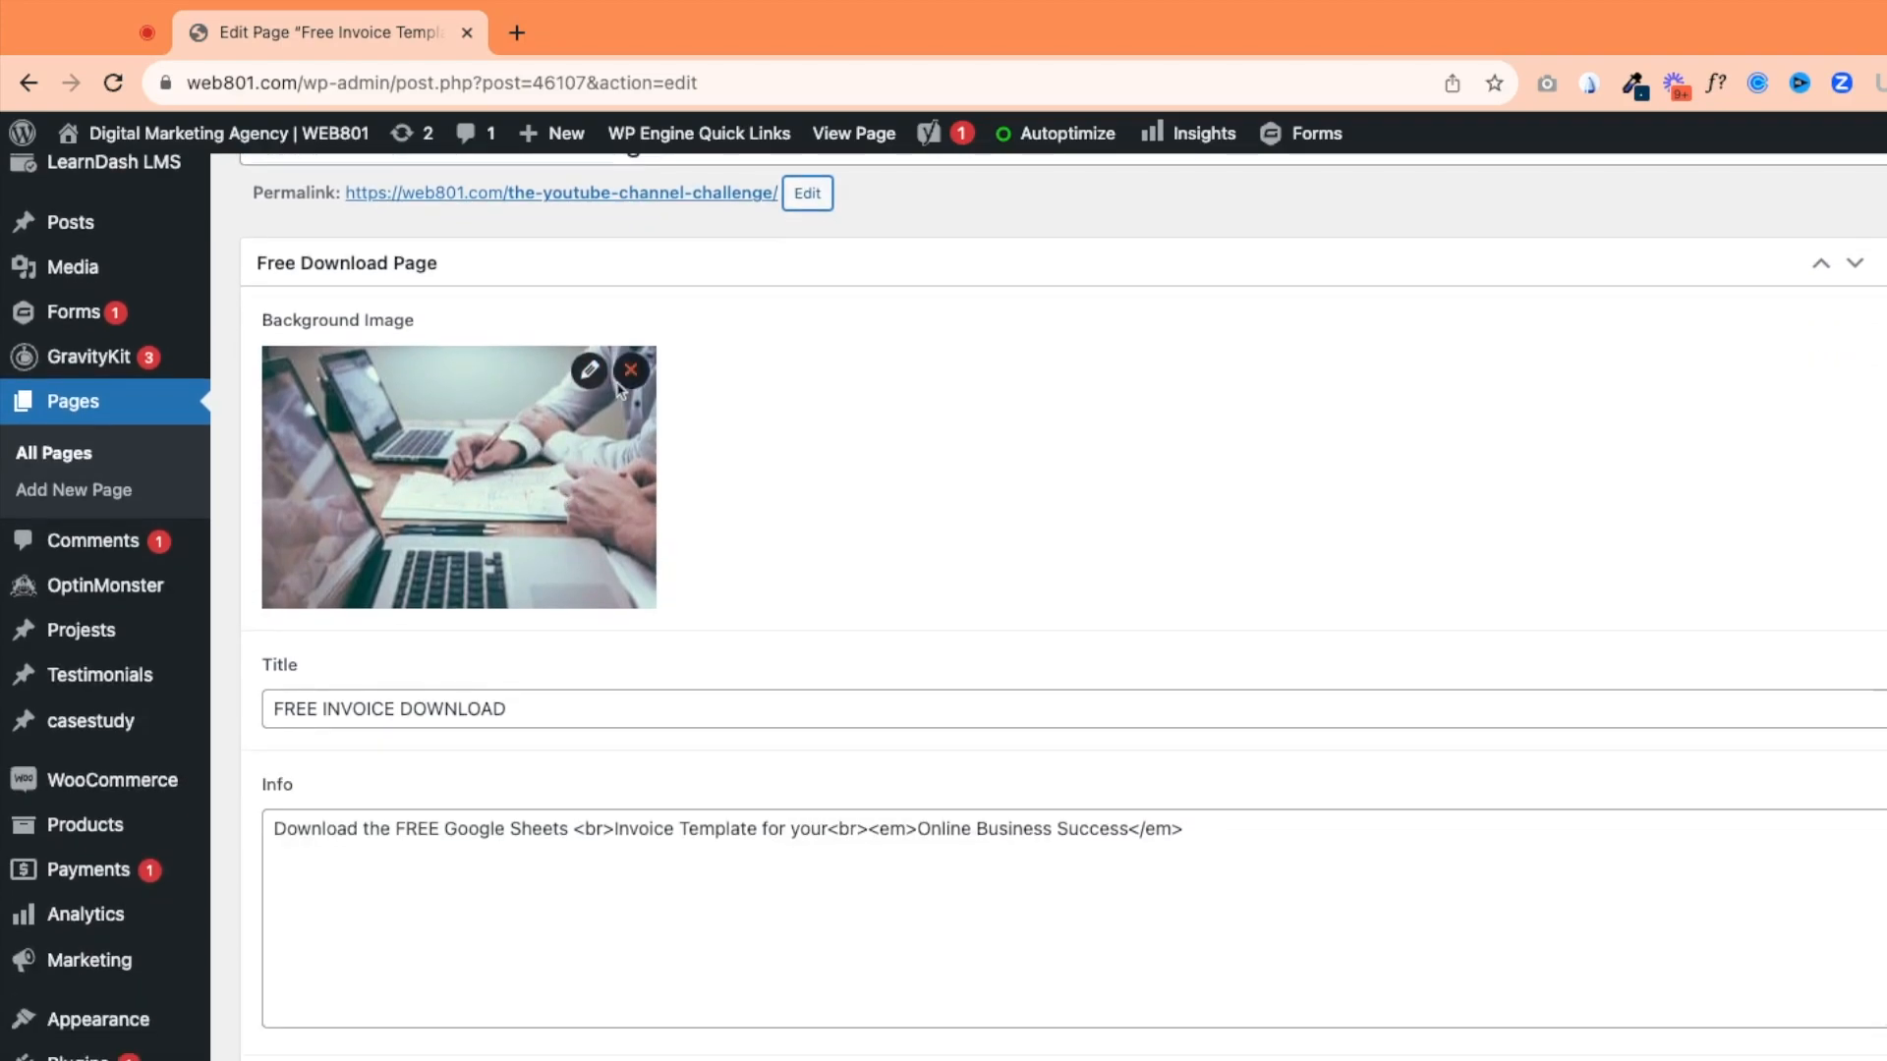
scroll(500, 634, down, 1)
click(512, 694)
key(alt+shift+Left)
key(alt+shift+Left)
key(alt+shift+Left)
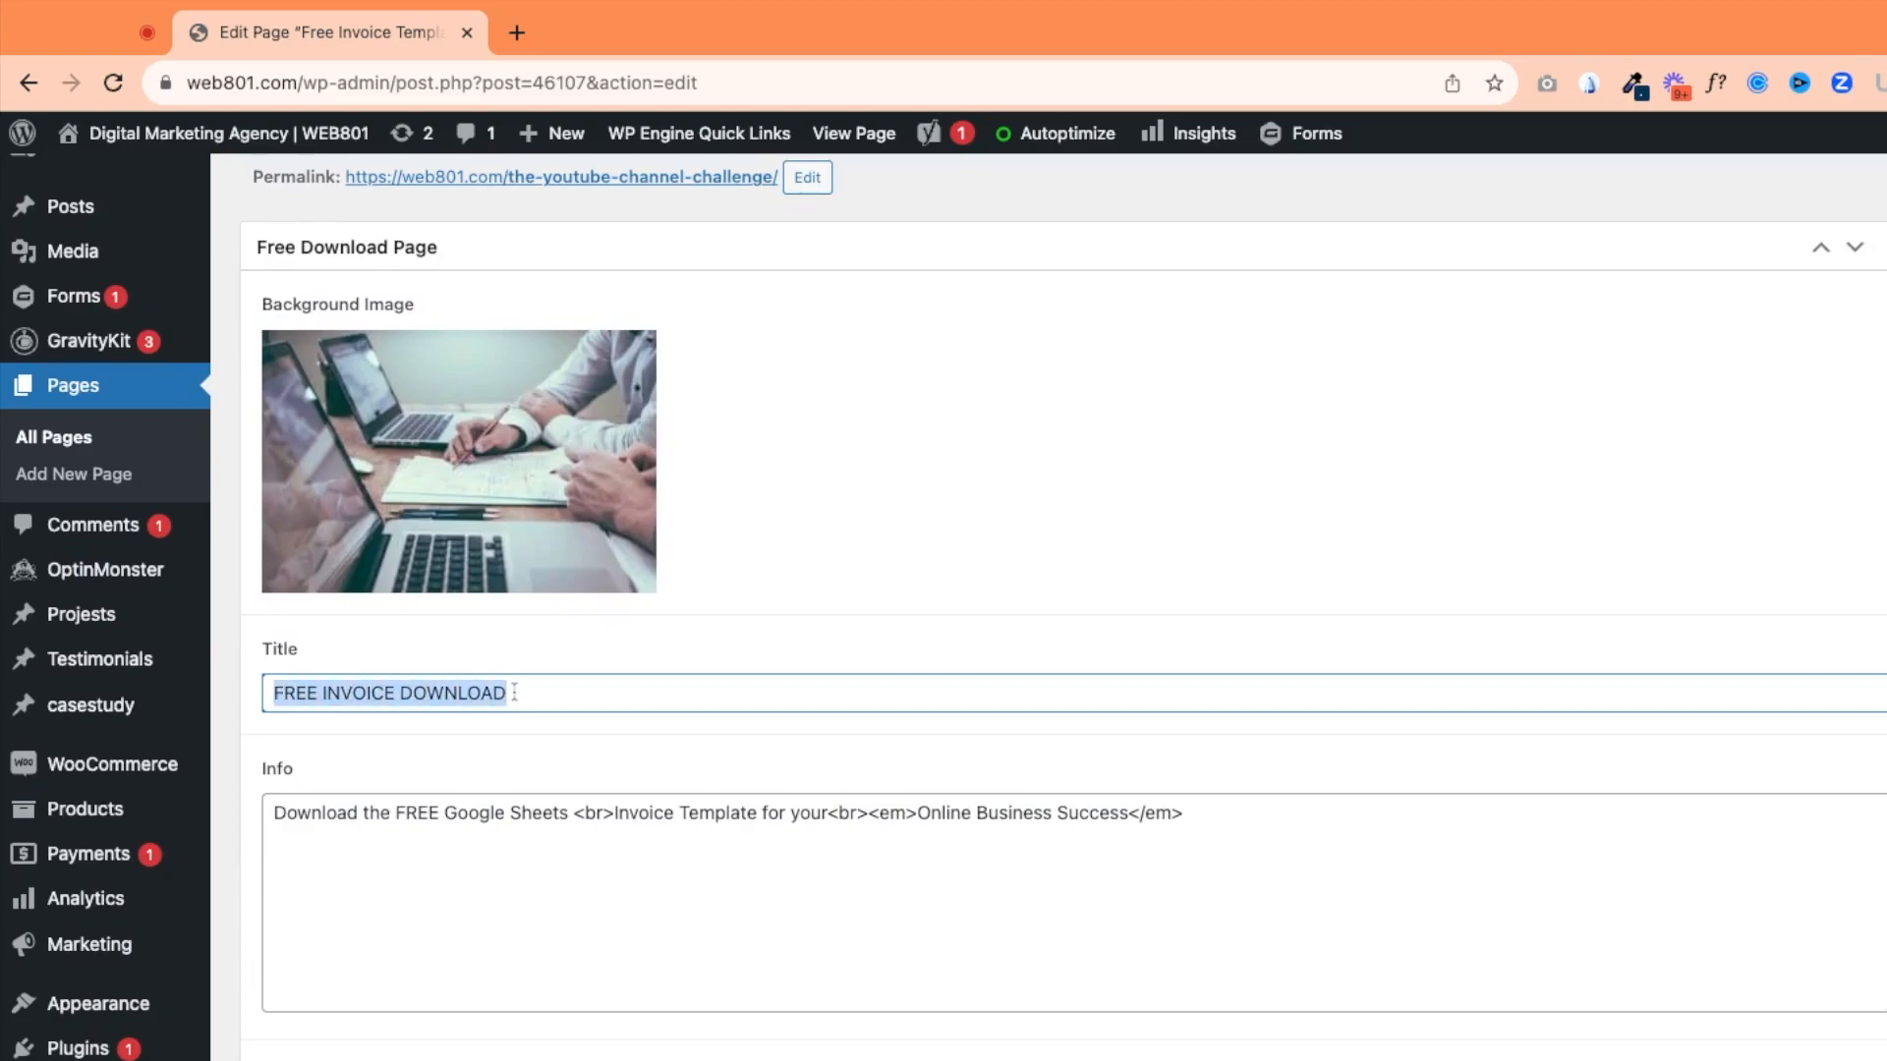
text(Joi)
text(OIN THE CH)
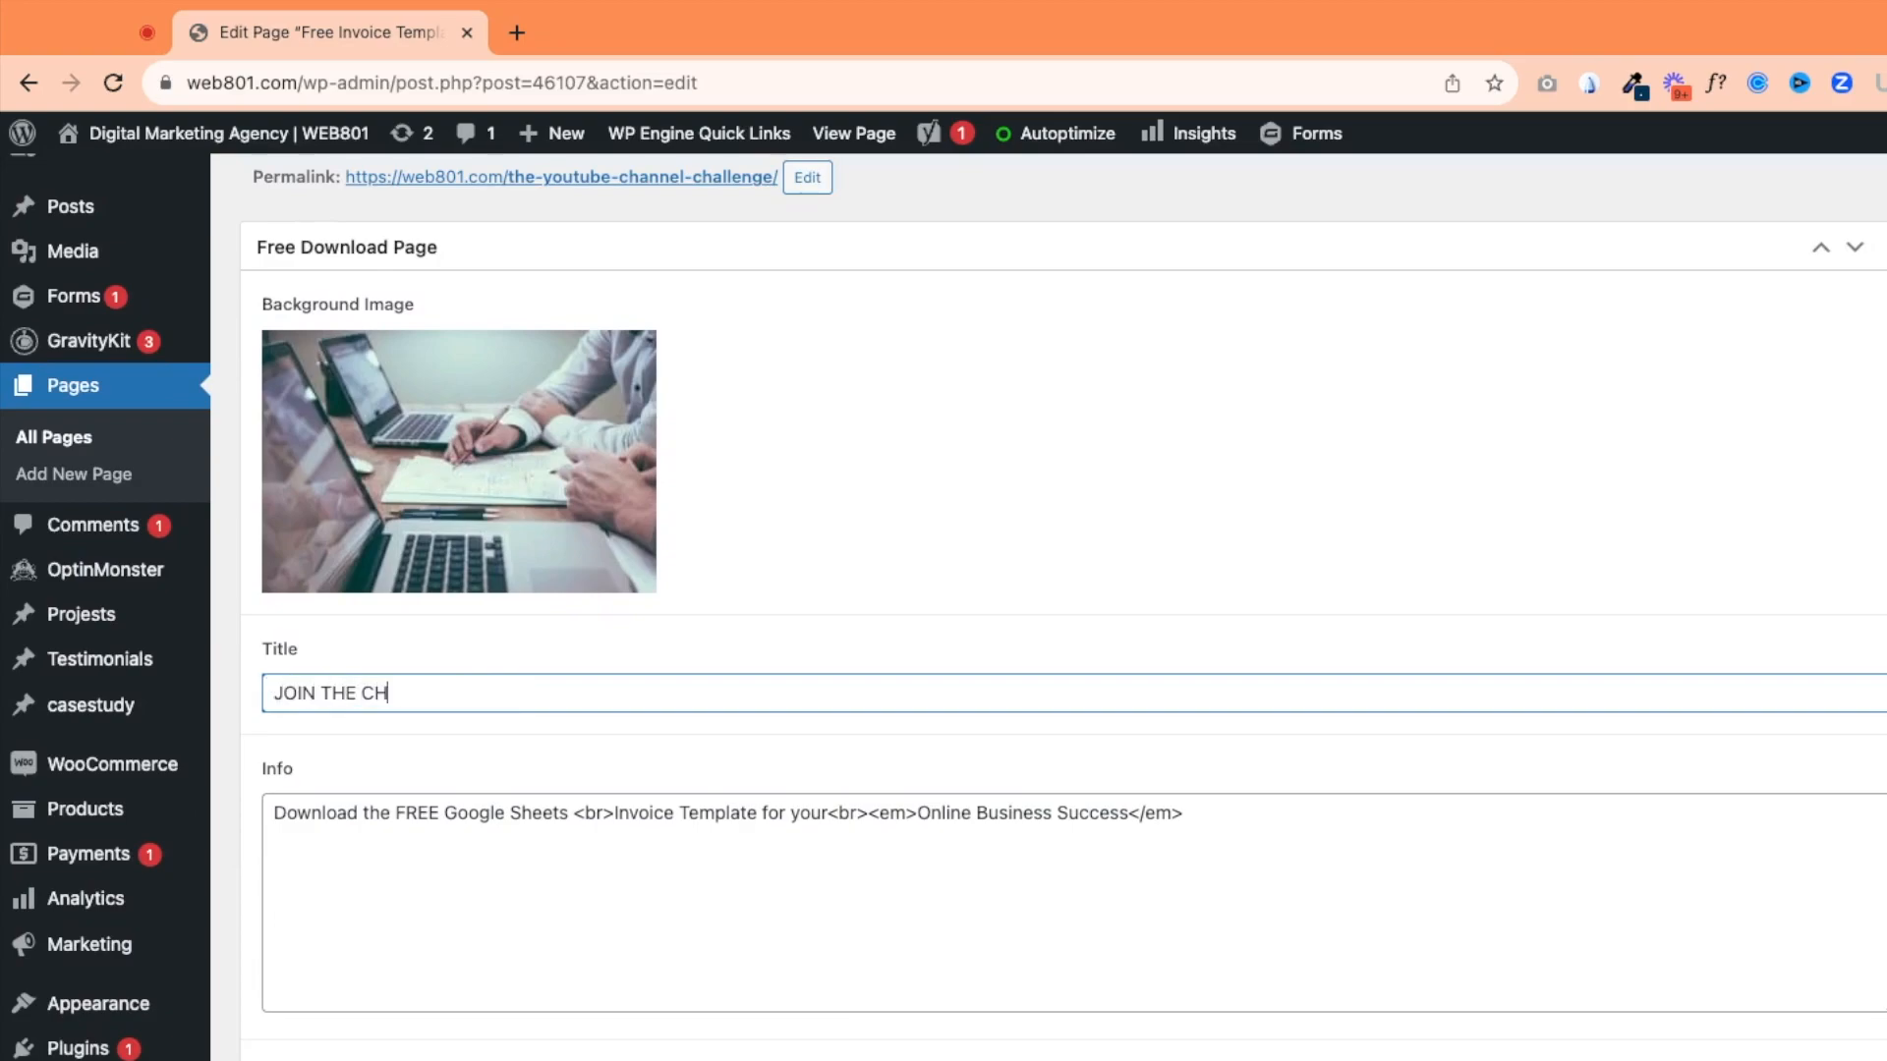
text(ALLENGE)
Replace the Info text before the first line break with "Sign Up for our Friendly Competition".
drag(270, 815, 570, 814)
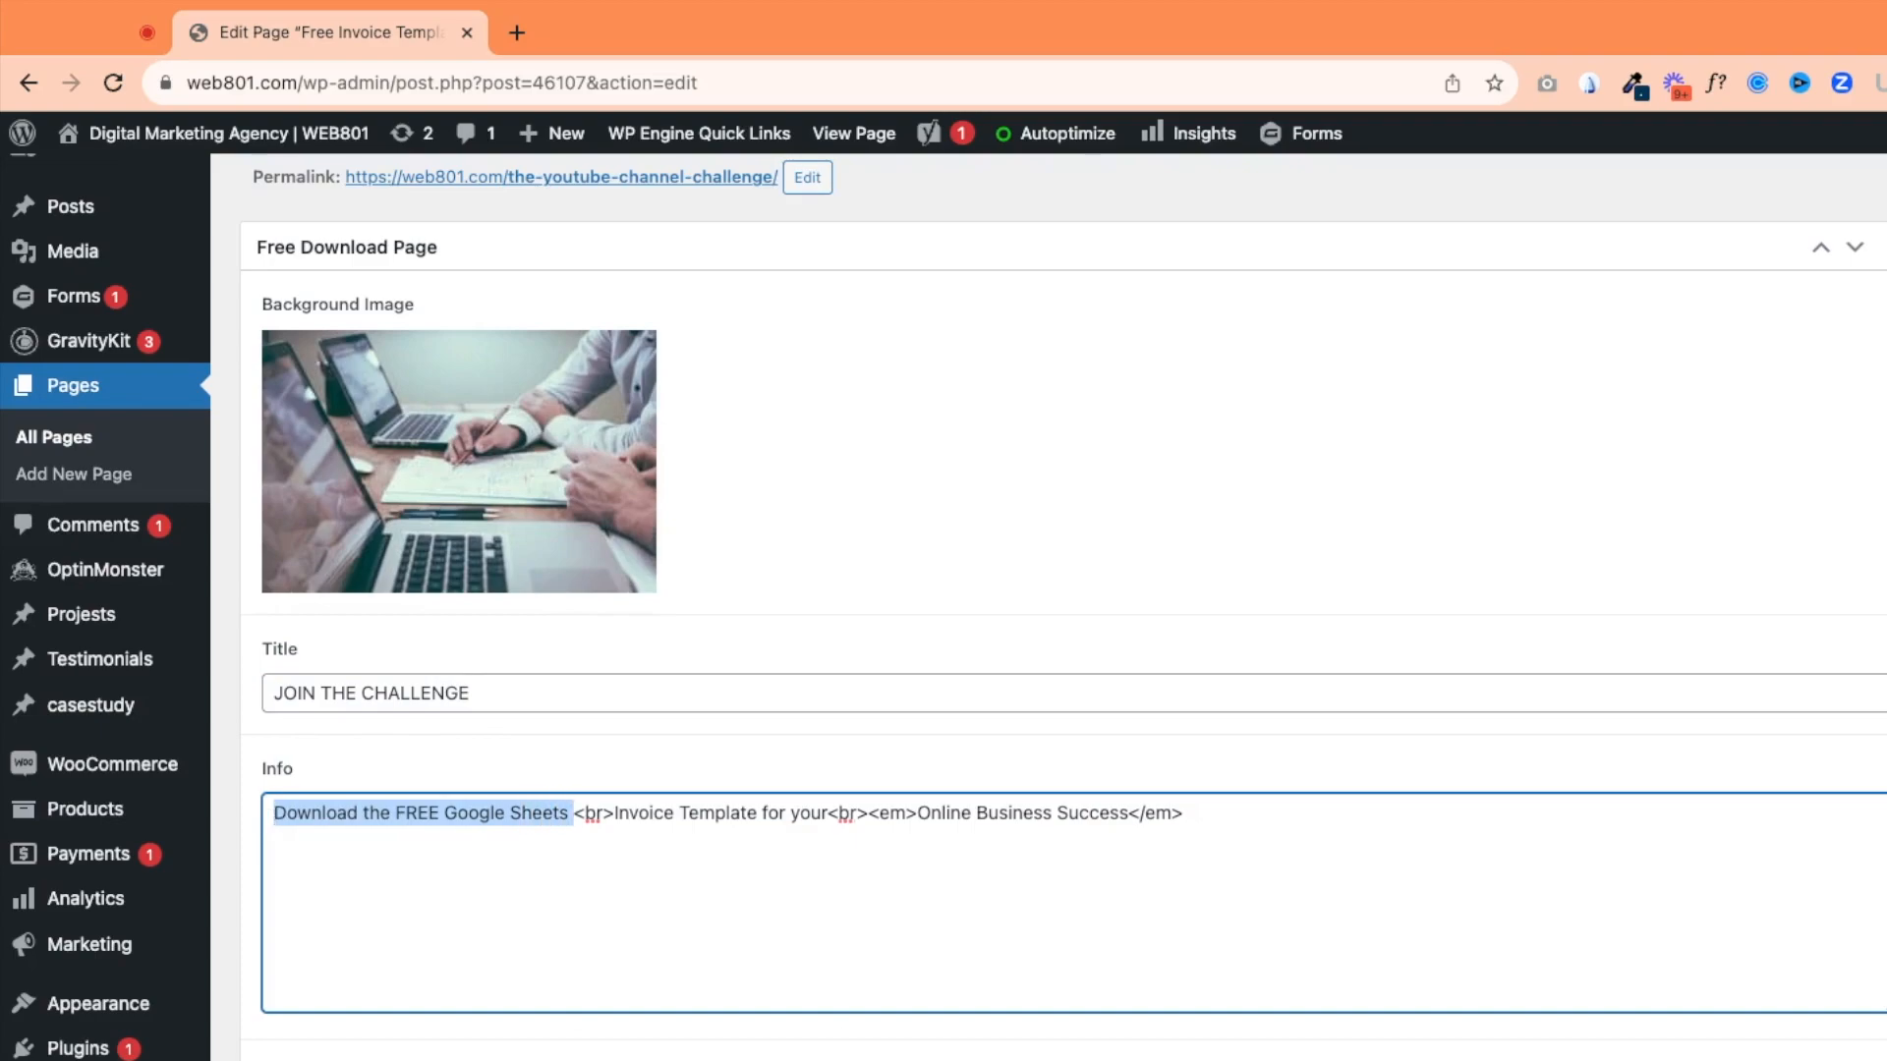
text(Sign Up for )
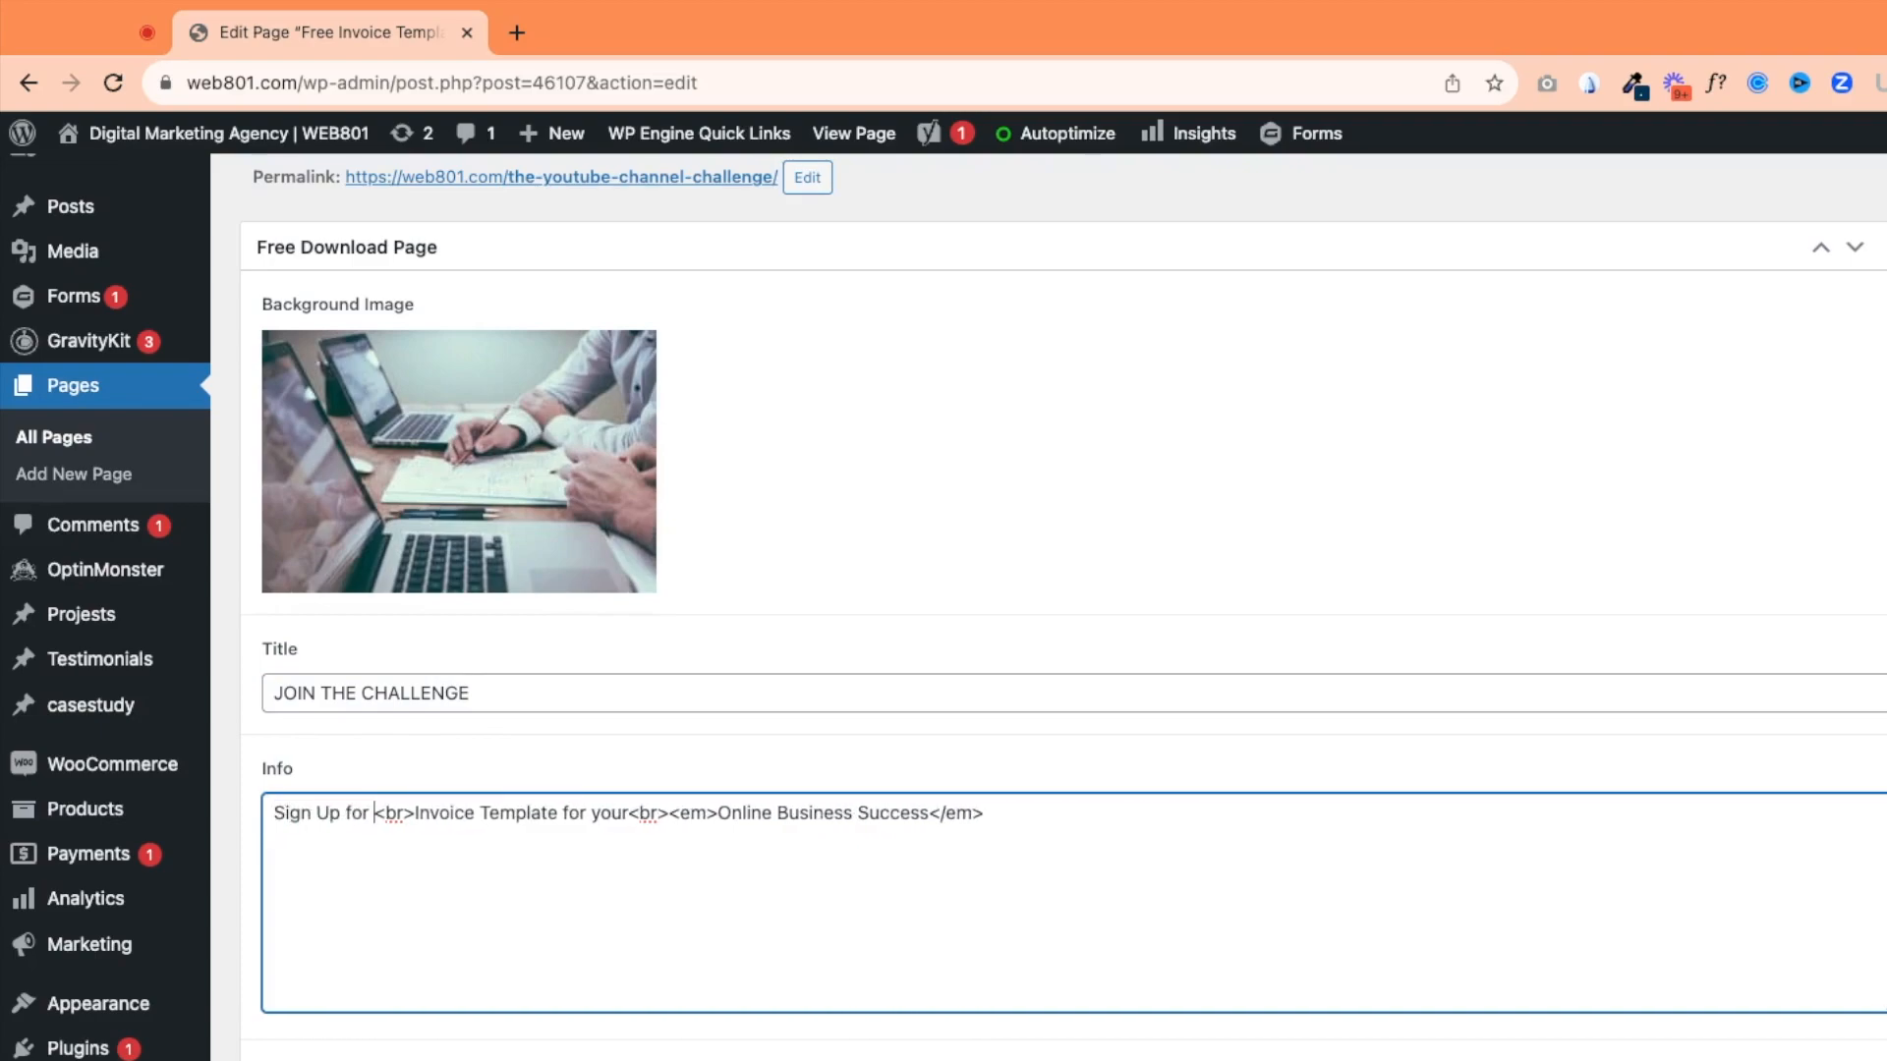
text(our )
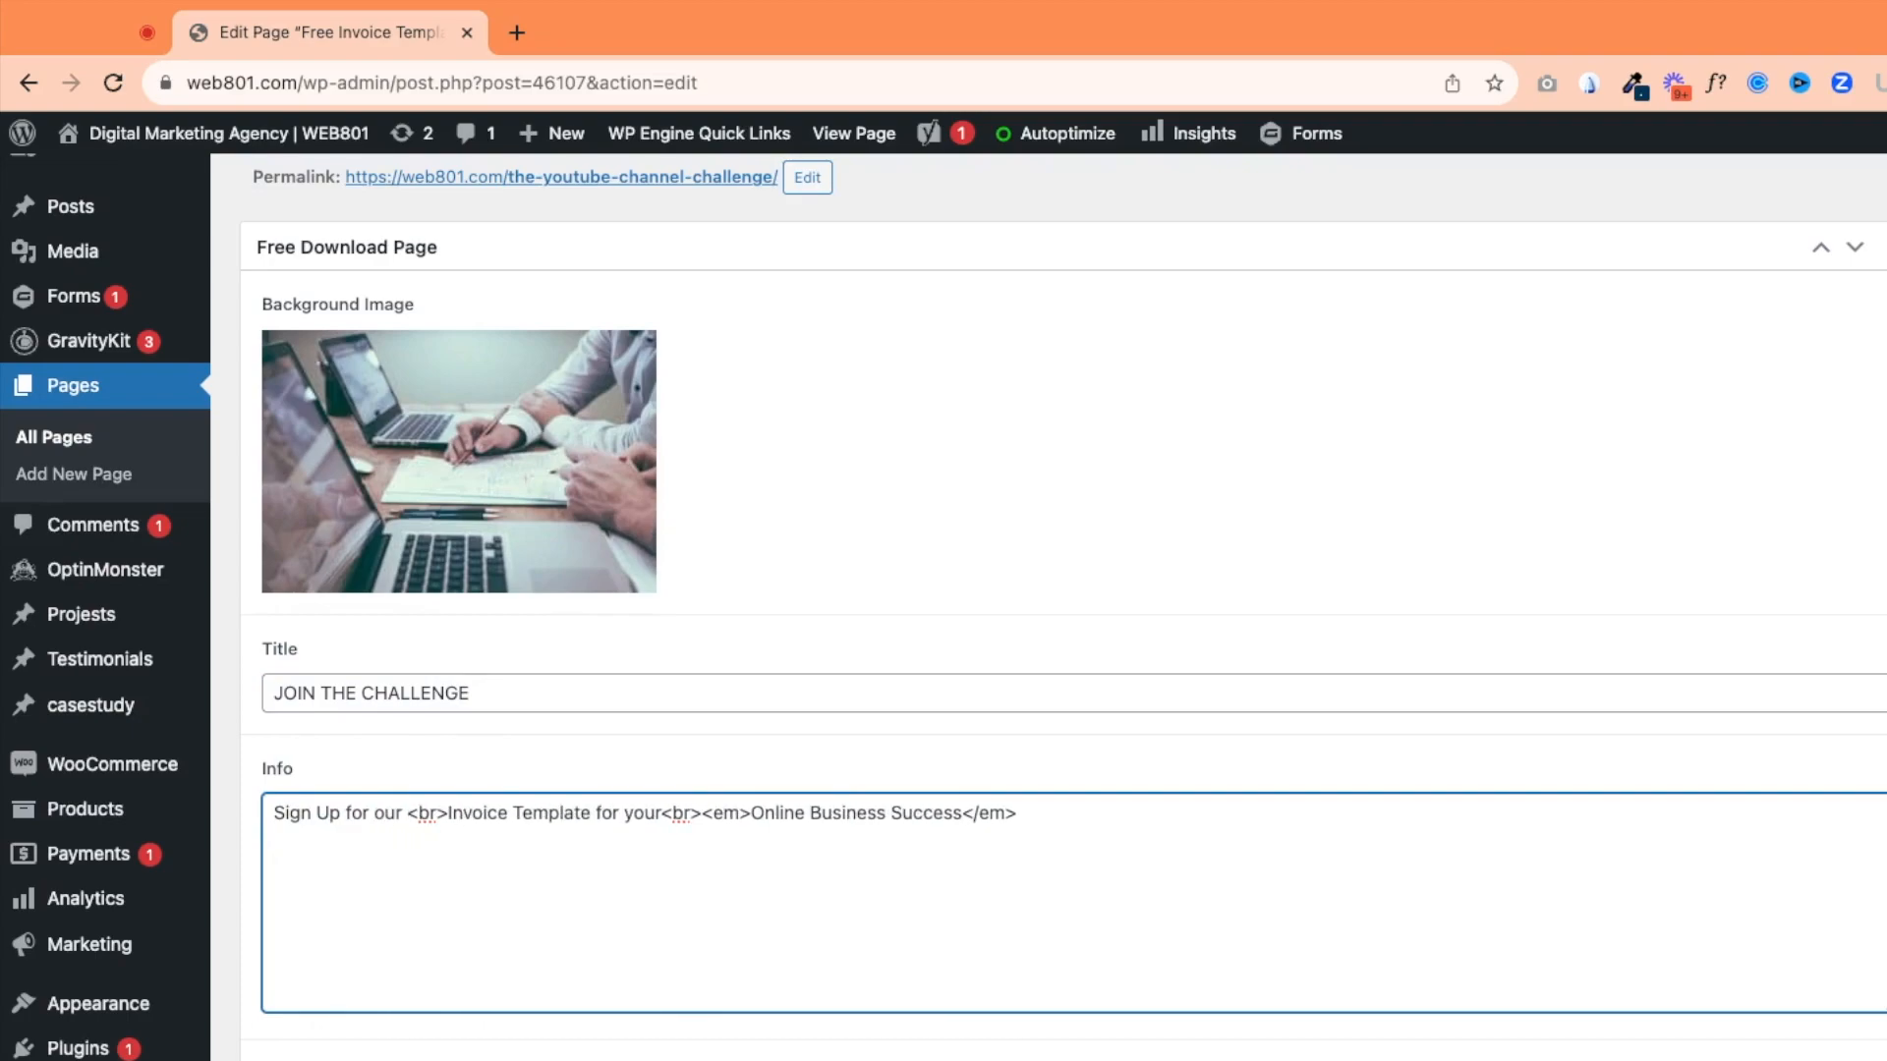
text(Friendly Competition)
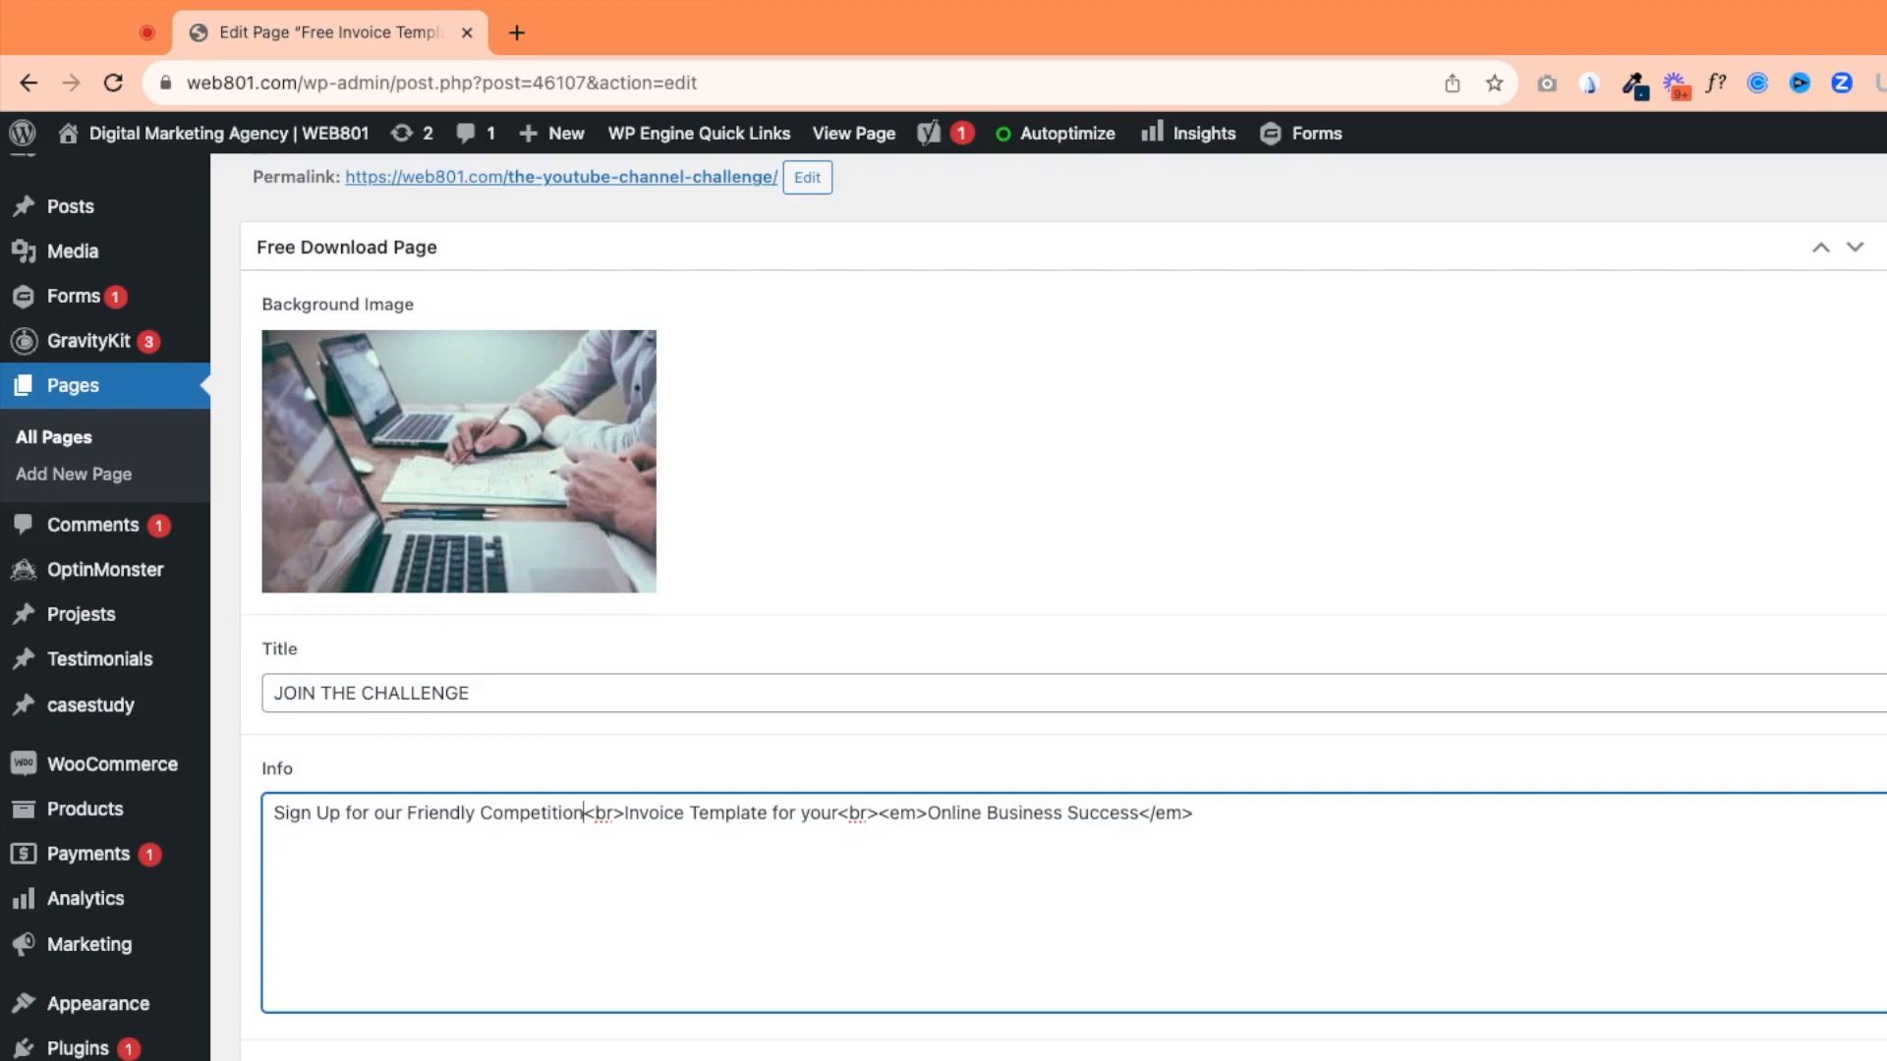
Replace "Invoice Template for your" between the two line breaks in the Info text with "to help".
drag(627, 813, 833, 813)
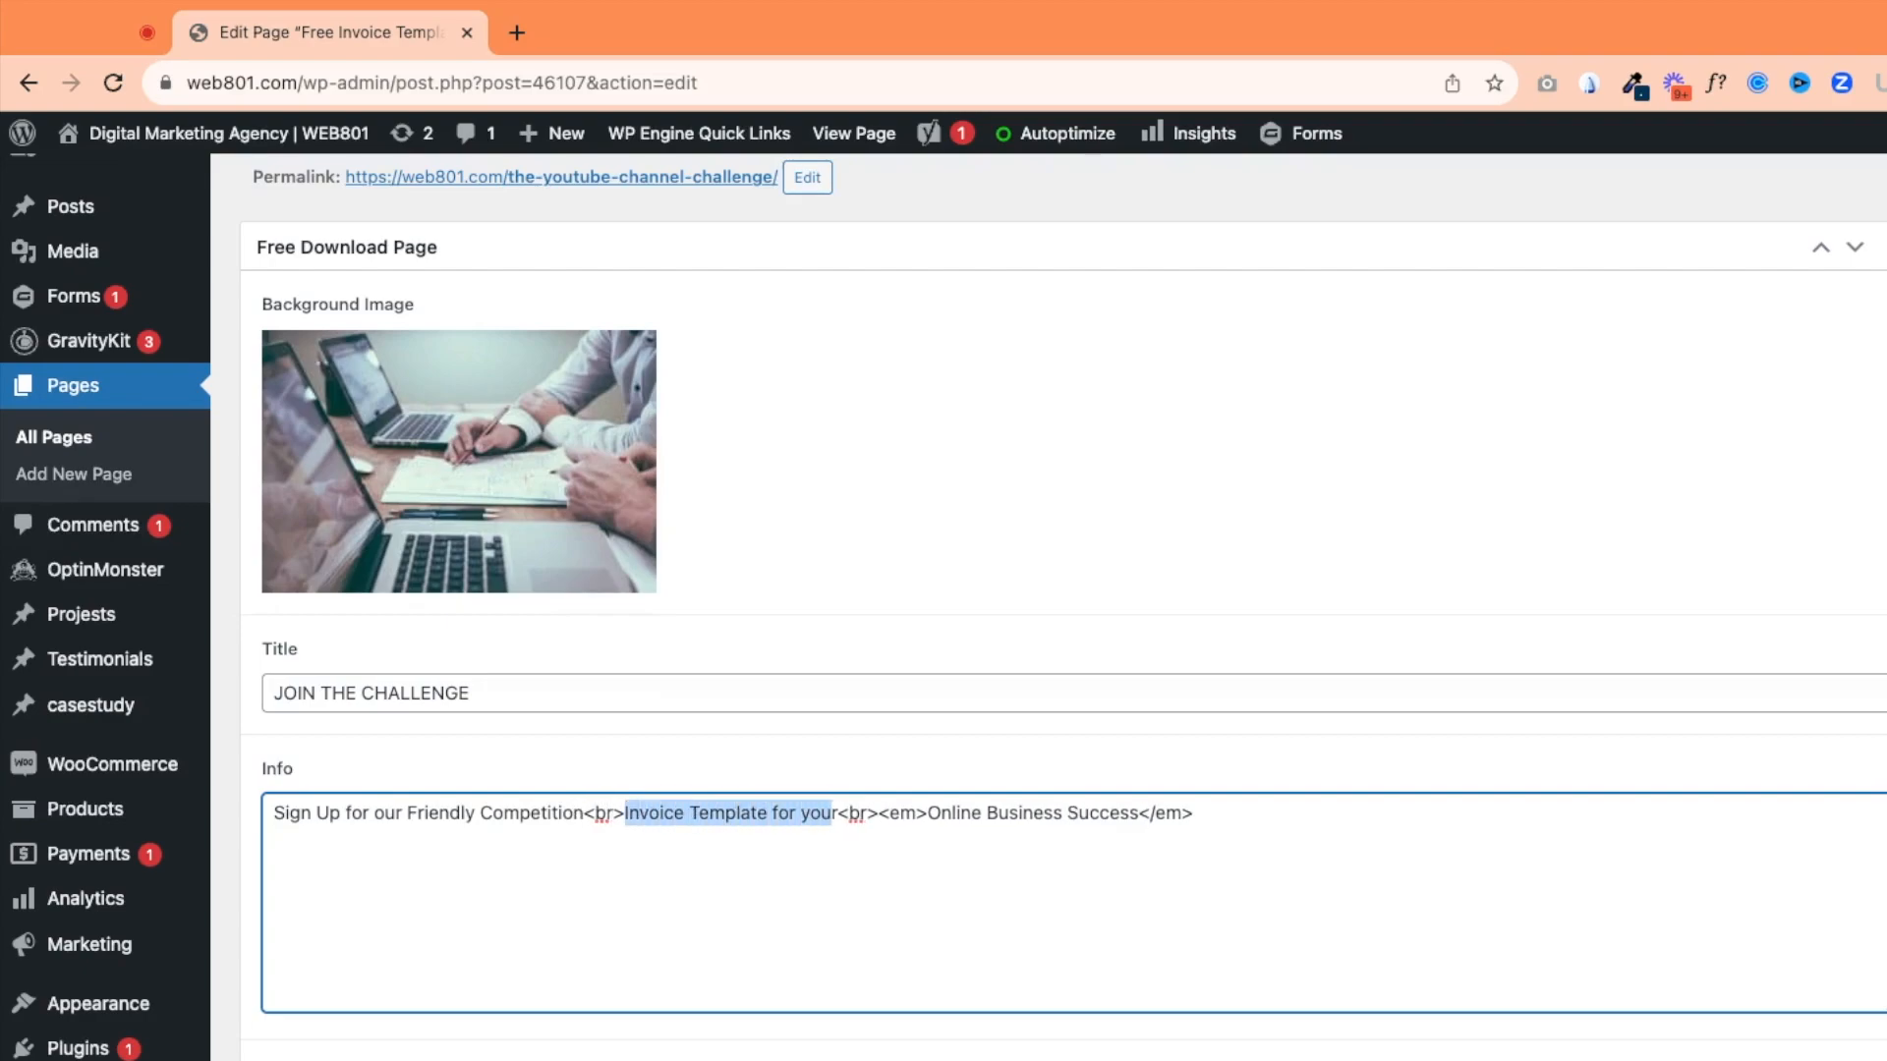
text(to help)
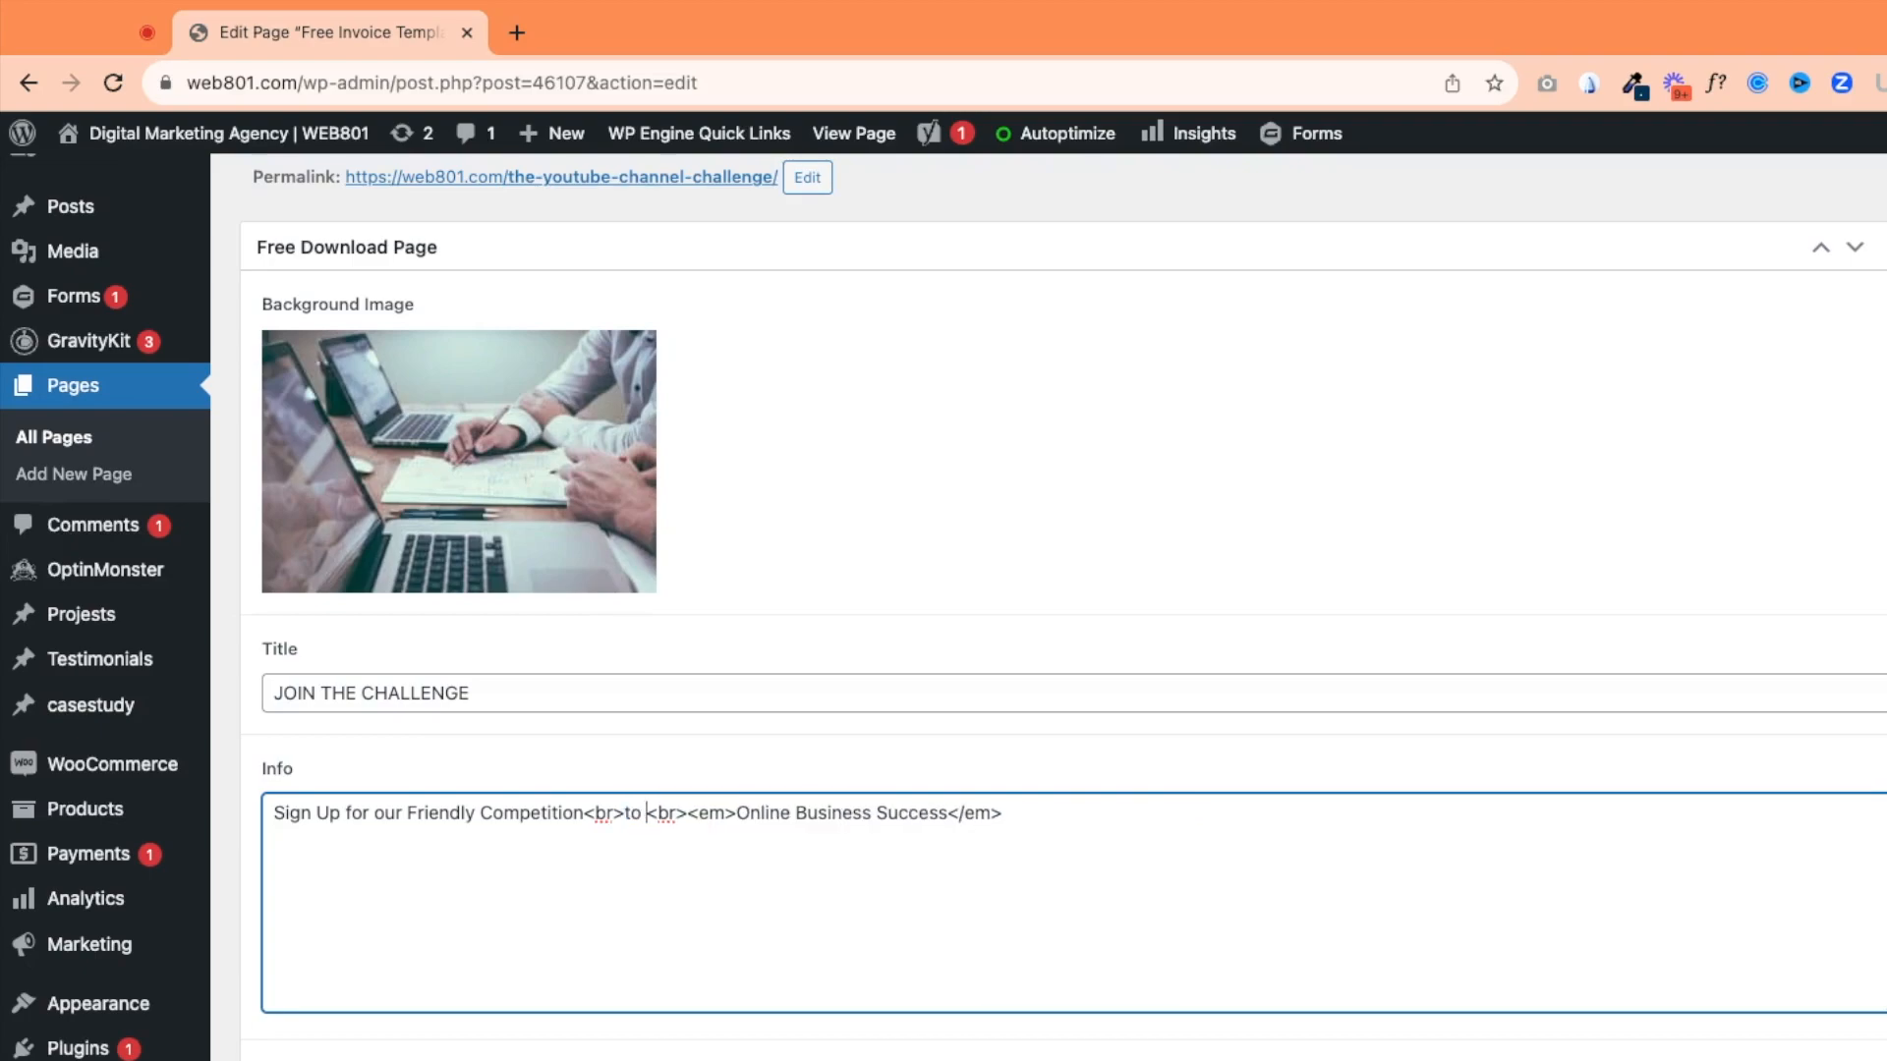
text( Grow You)
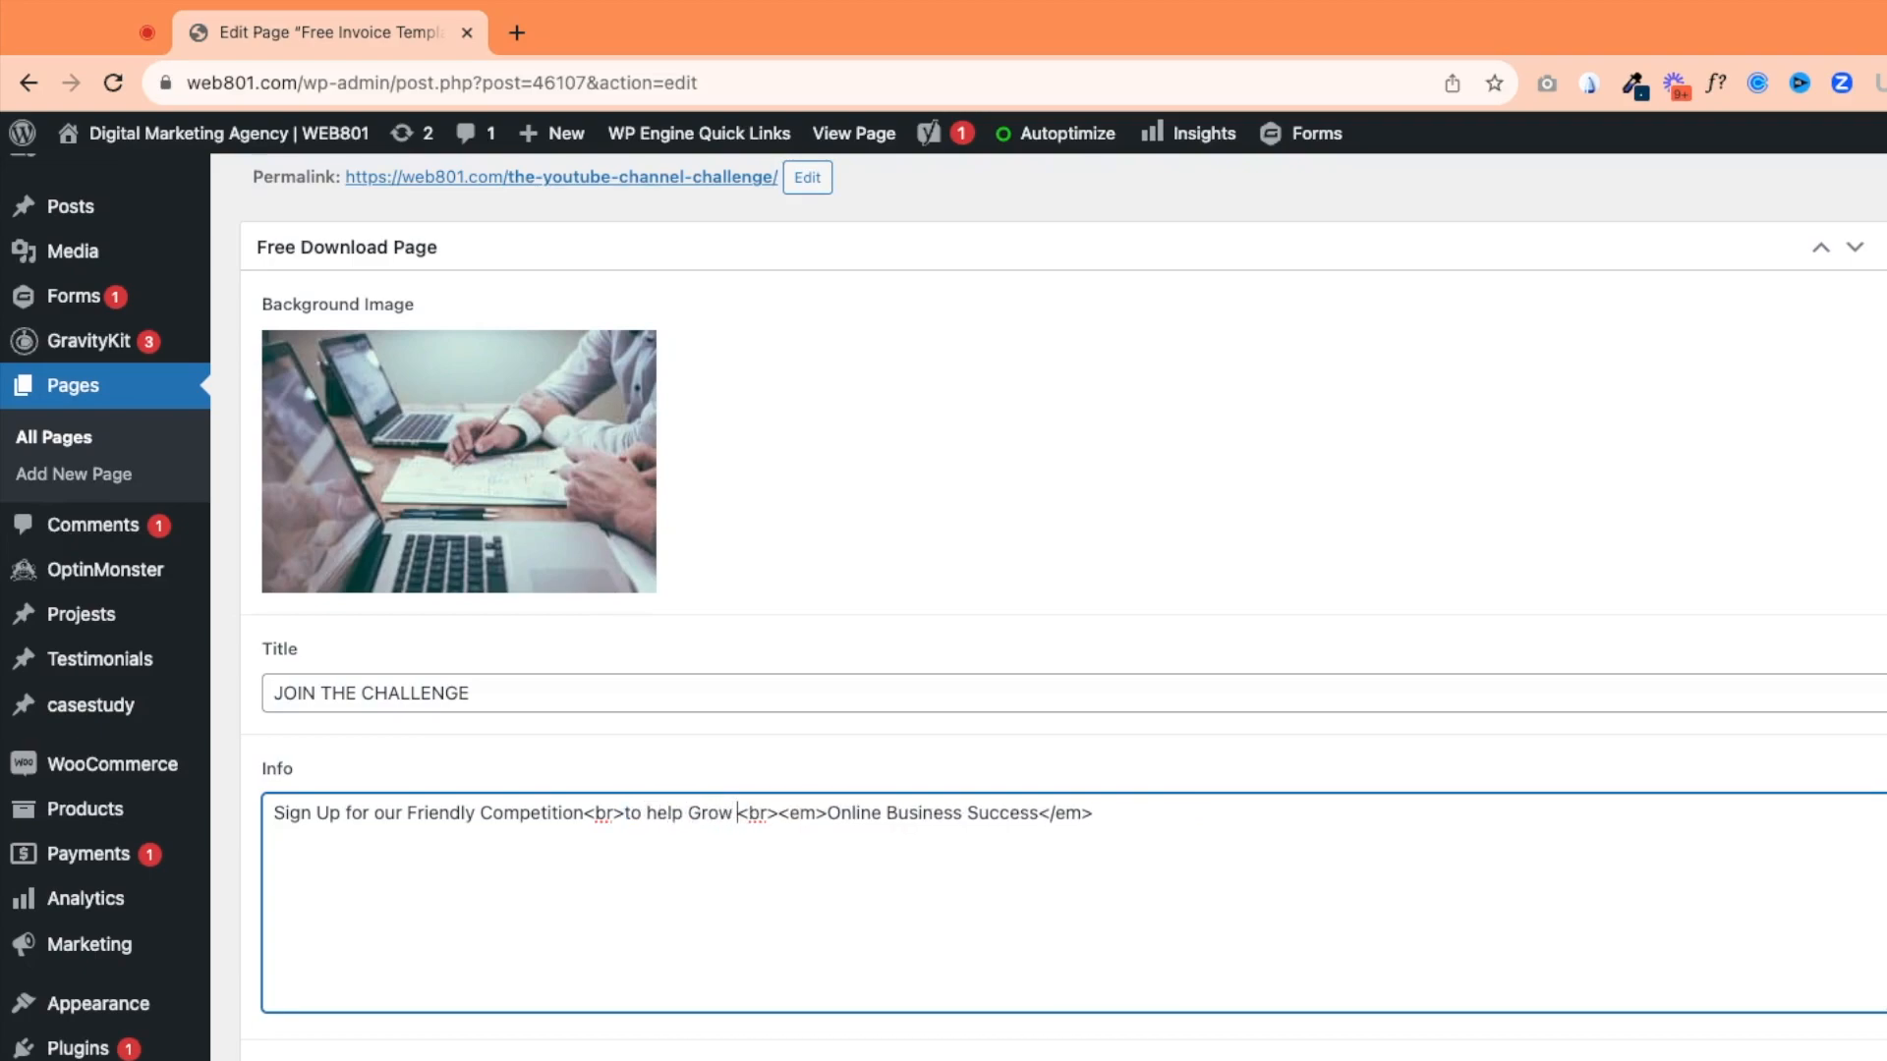
key(BackSpace)
key(BackSpace)
key(BackSpace)
key(BackSpace)
key(BackSpace)
key(BackSpace)
key(BackSpace)
key(BackSpace)
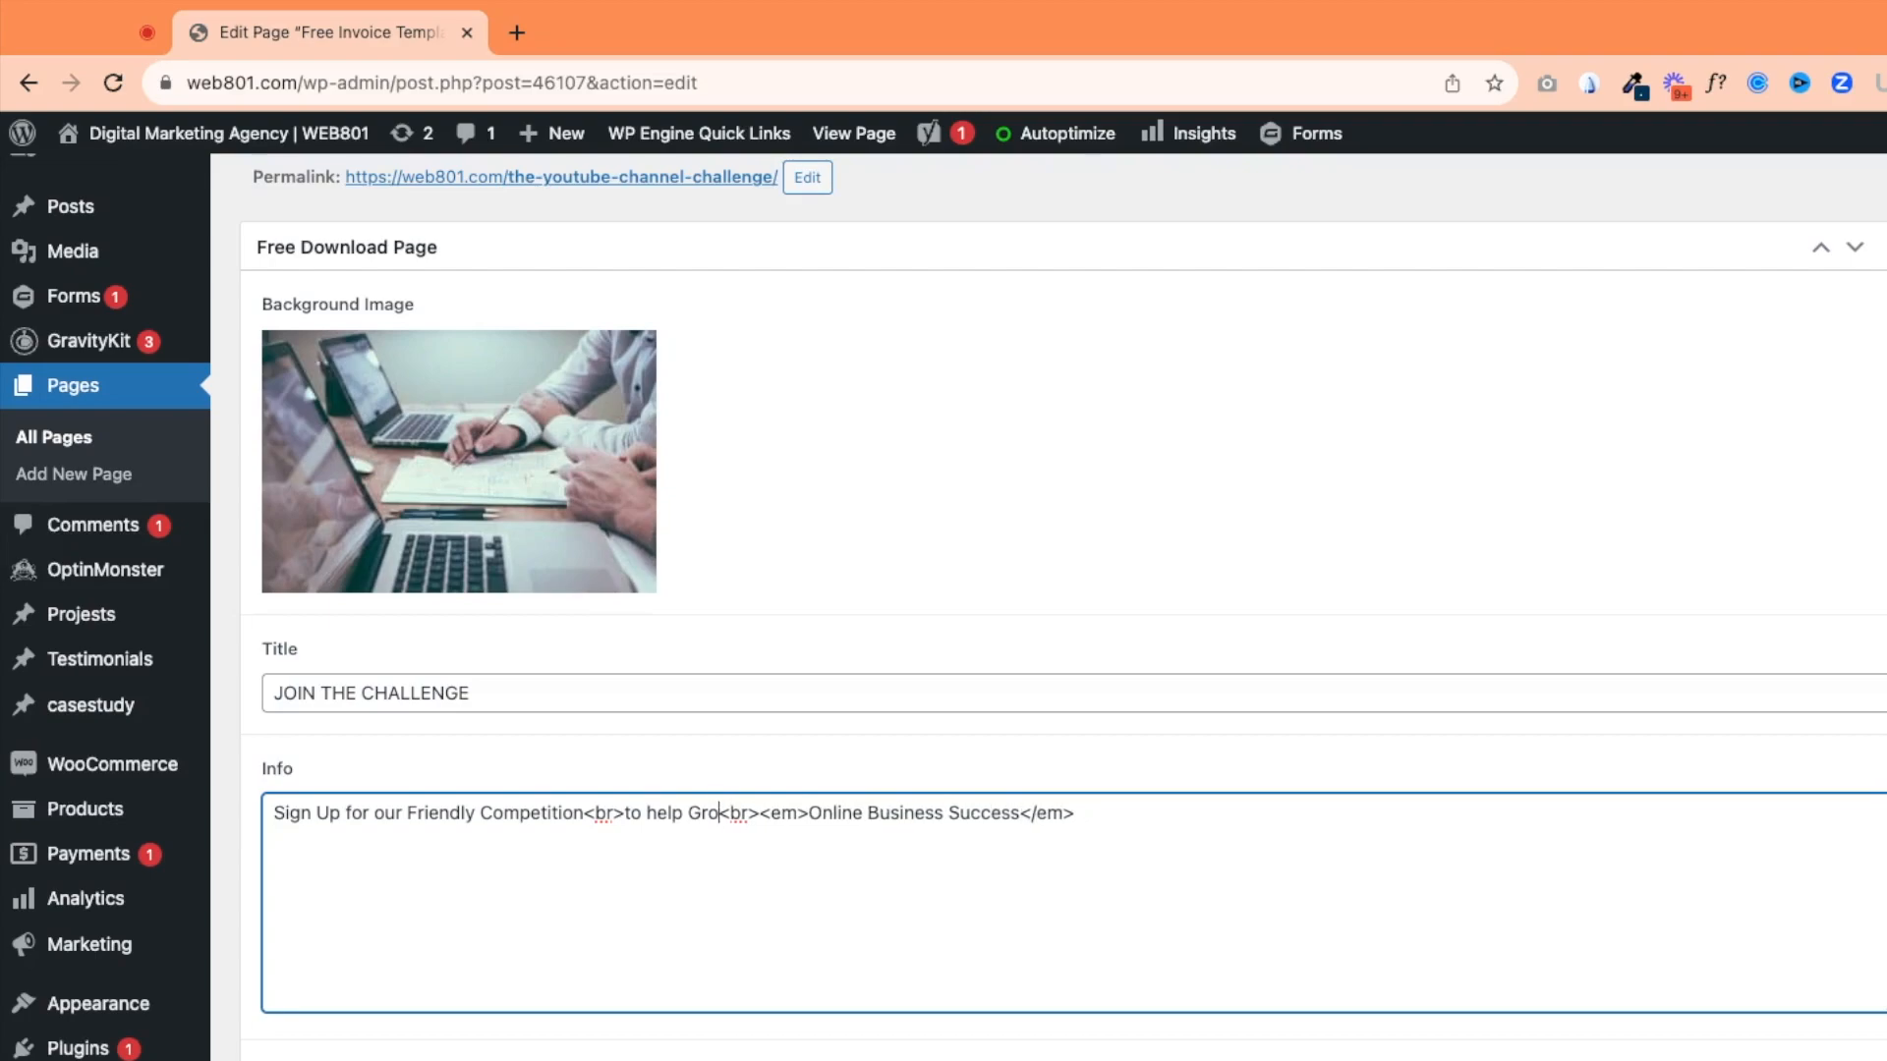
key(BackSpace)
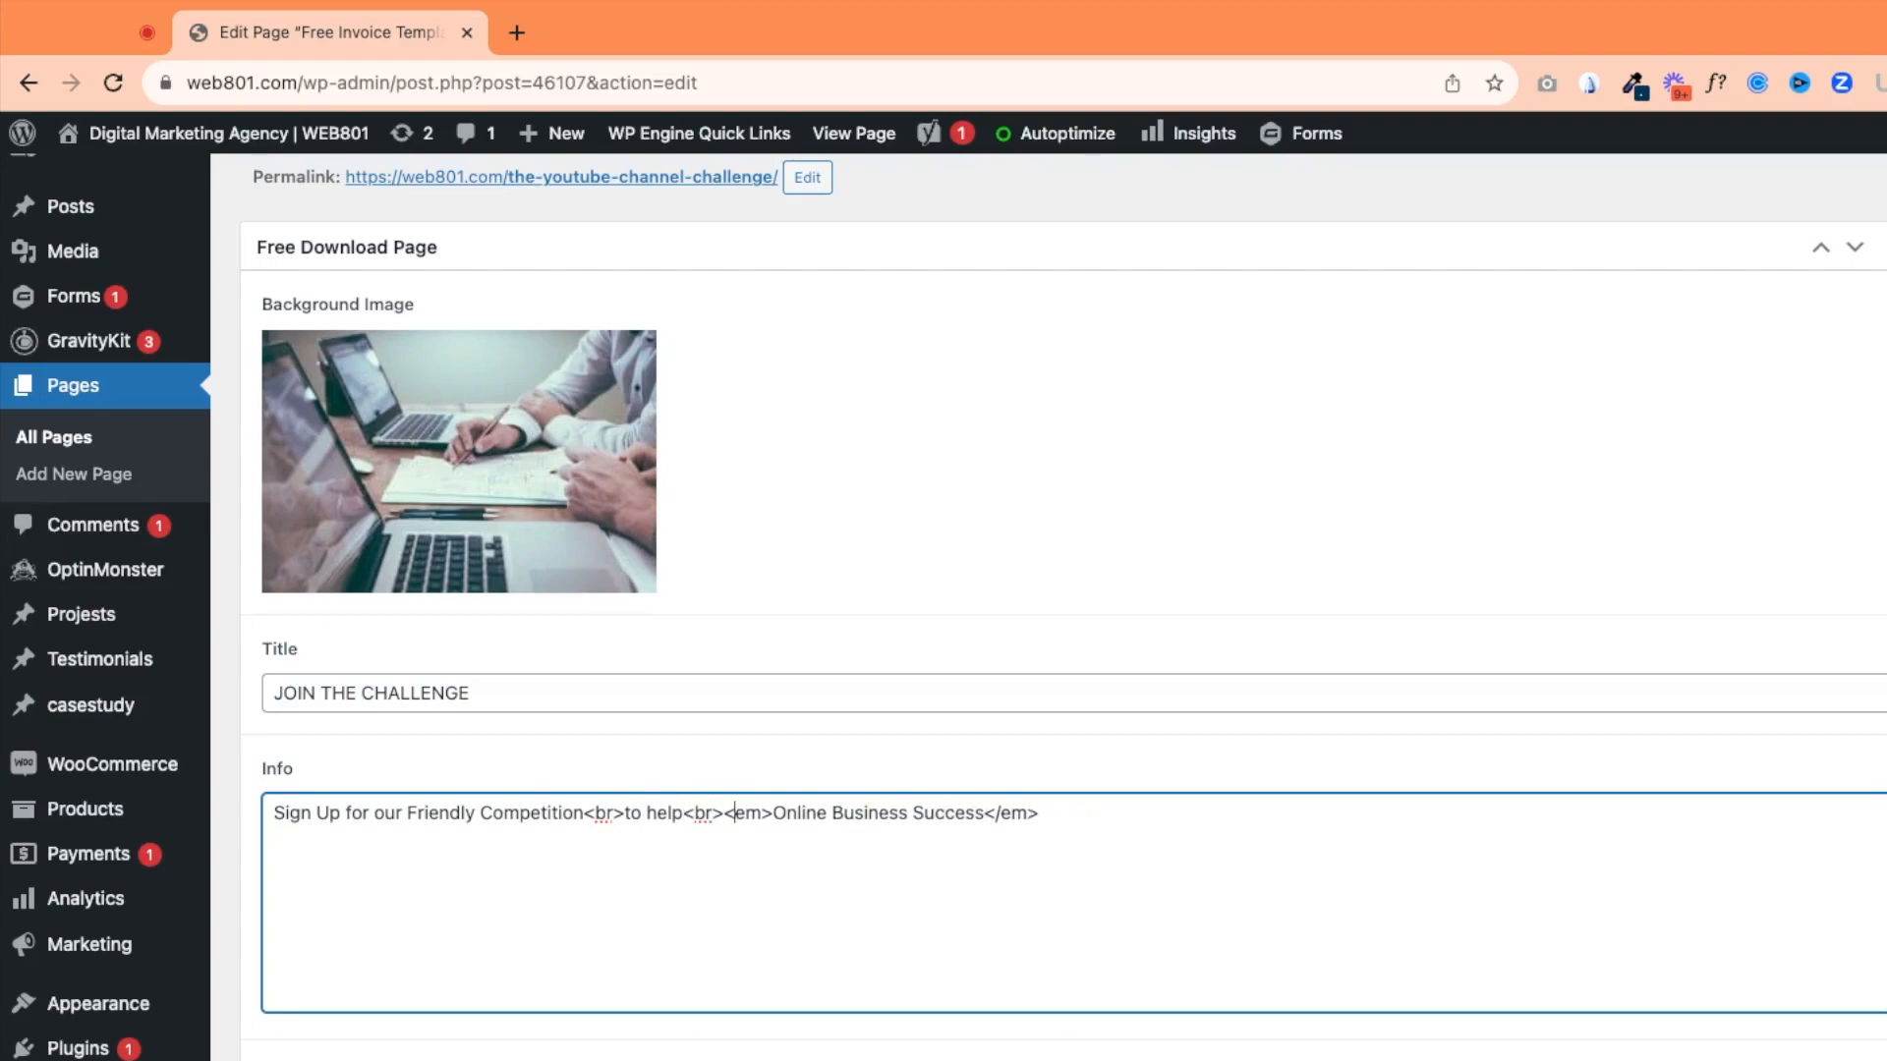
Replace the emphasized words inside the em tags of the Info text with "Grow Your YouTube Channel".
key(Left)
key(shift+Right)
key(shift+Right)
key(shift+Right)
key(shift+Right)
key(shift+Right)
key(shift+Right)
key(shift+Right)
key(shift+Right)
key(shift+Right)
key(shift+Right)
key(shift+Right)
key(shift+Right)
key(shift+Right)
key(shift+Right)
key(shift+Right)
key(shift+Right)
key(shift+Right)
key(shift+Right)
key(shift+Right)
key(shift+Right)
key(shift+Right)
key(shift+Right)
key(shift+Right)
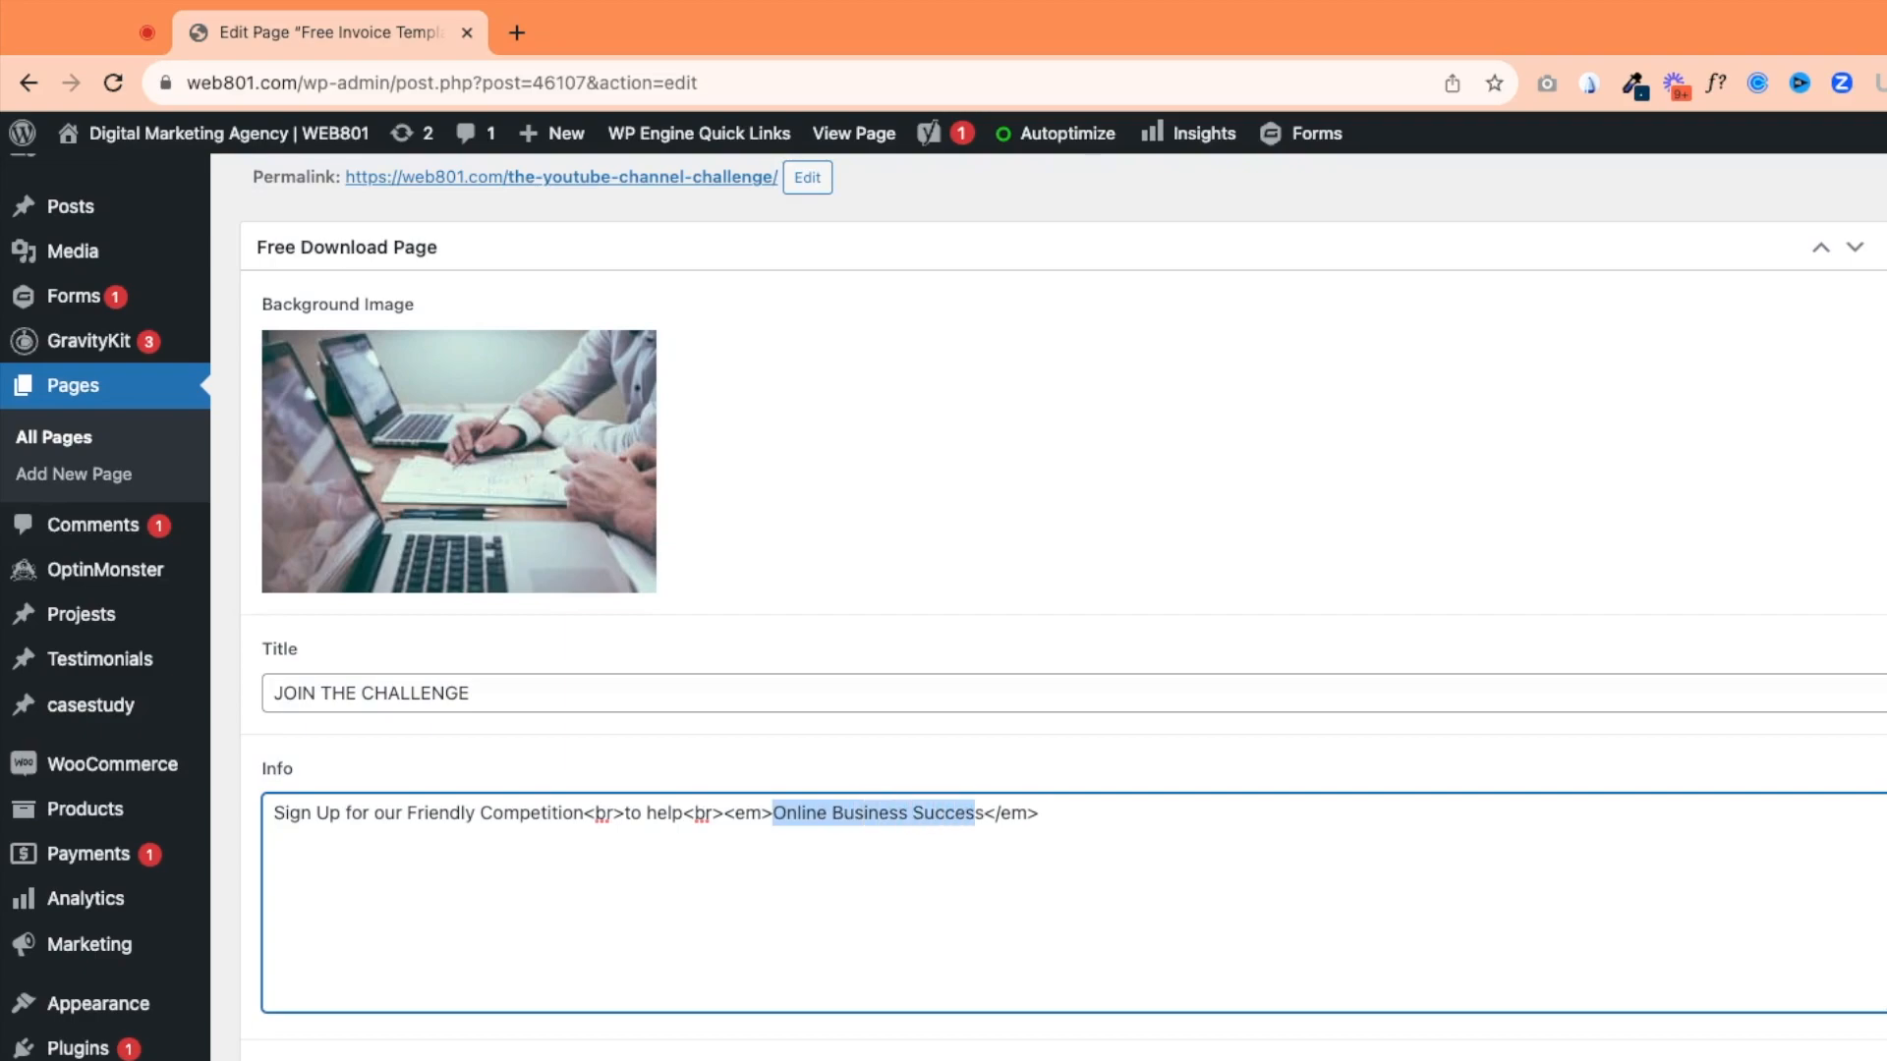
text(Grow)
text( Your Toug)
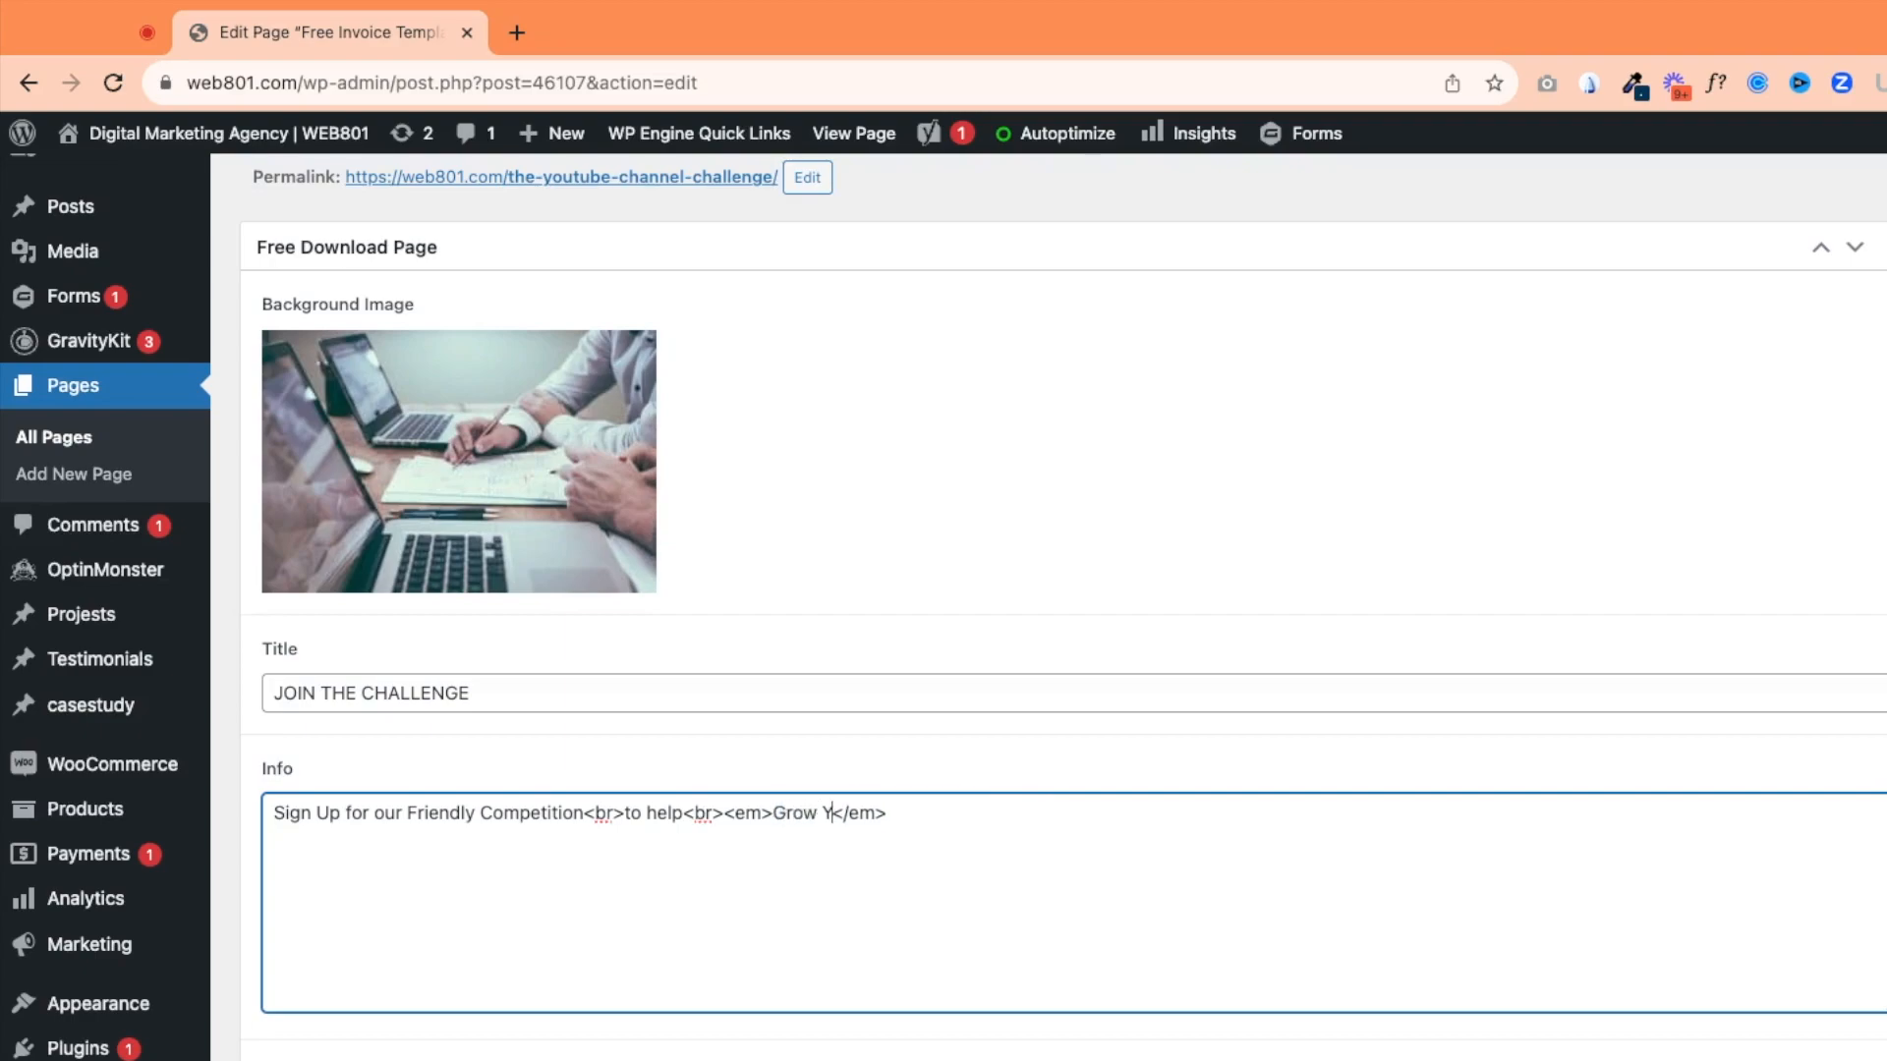
key(BackSpace)
key(BackSpace)
key(BackSpace)
text(y)
key(BackSpace)
key(BackSpace)
text(YouTube C)
text(hannel)
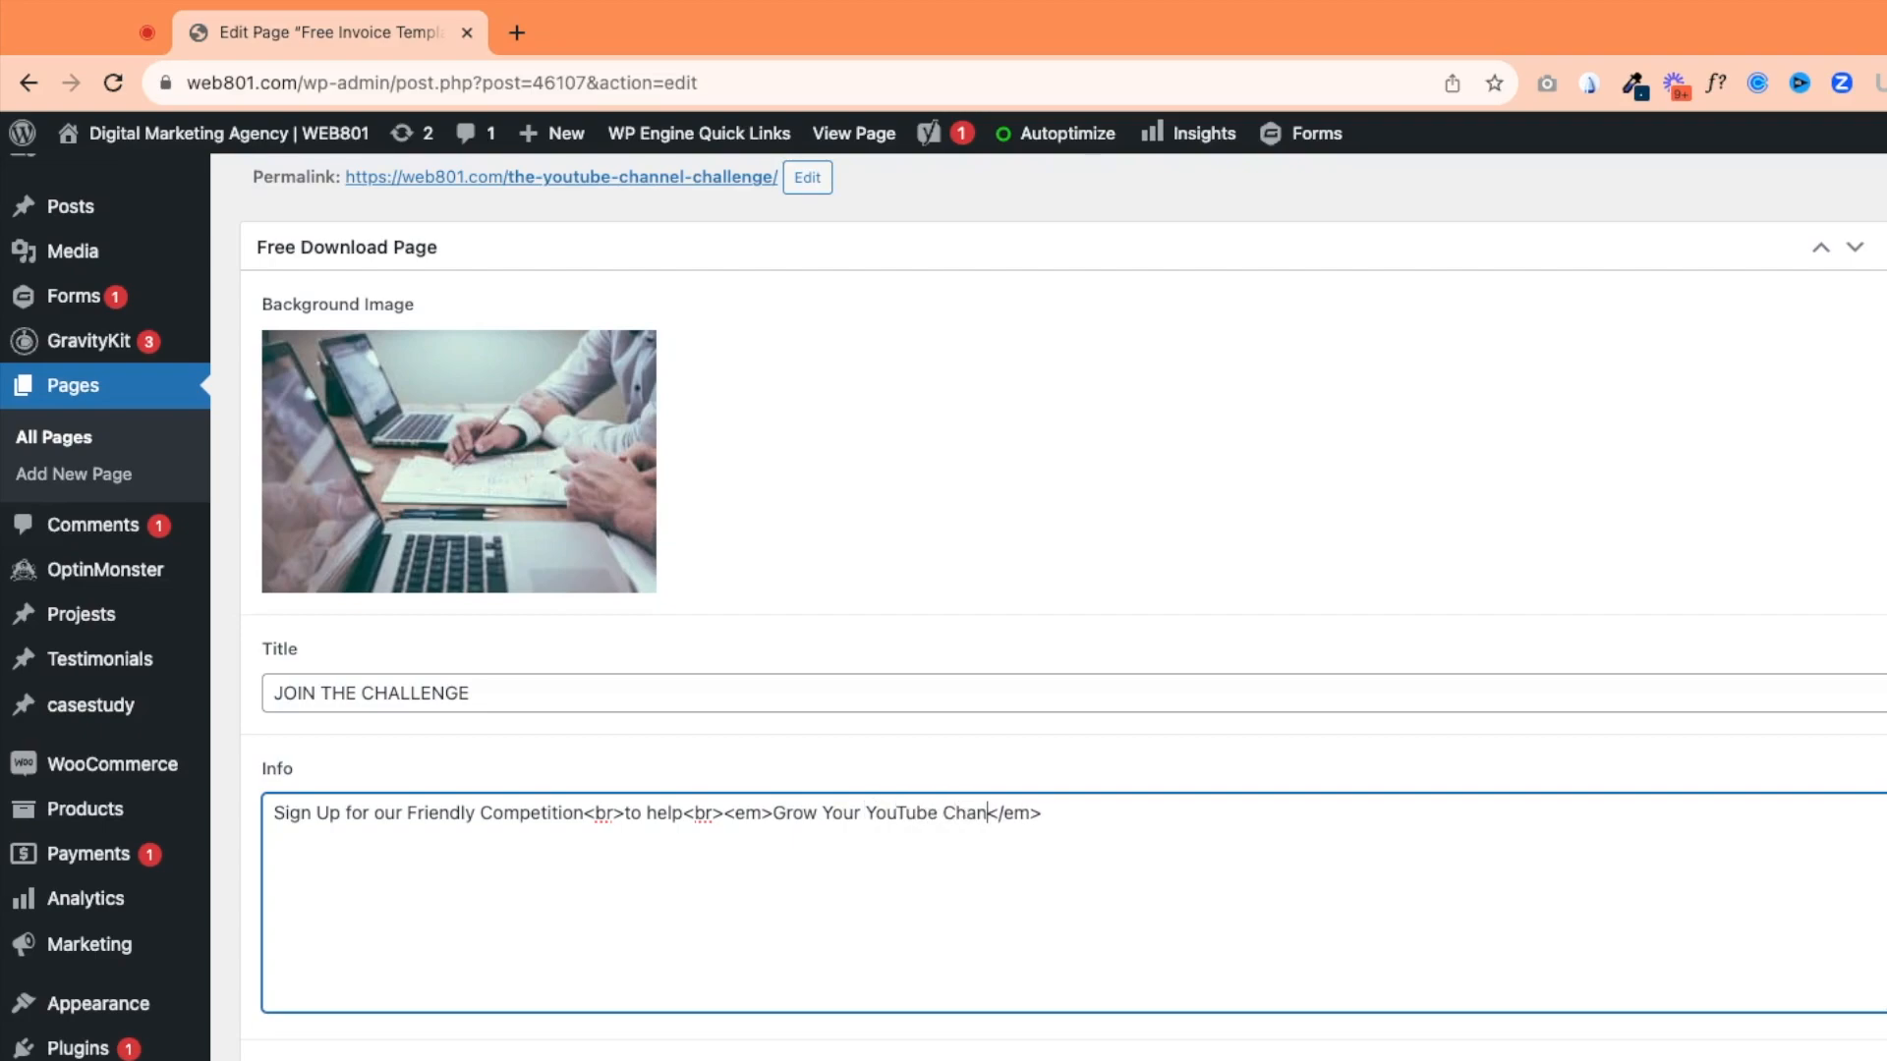
Set the Form Title to "Join Today!".
scroll(535, 809, down, 2)
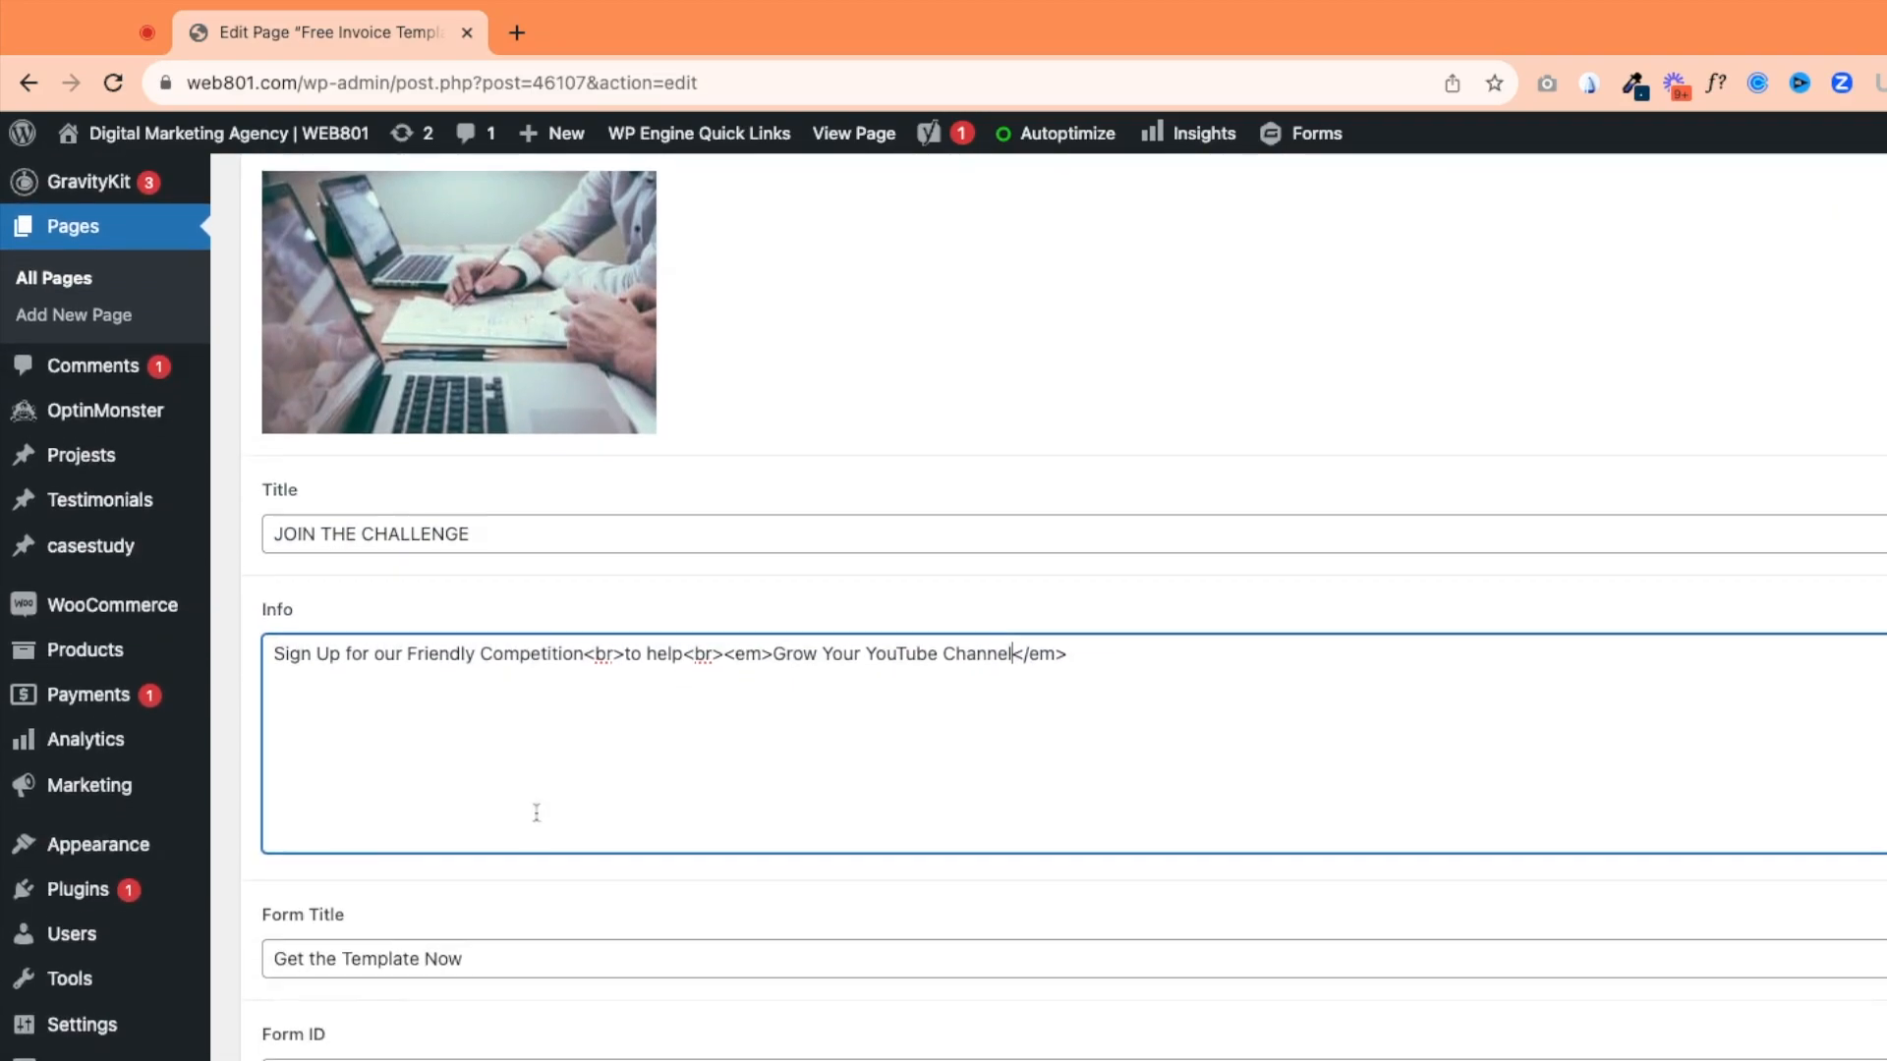
drag(273, 948, 463, 949)
text(Kpoin)
key(BackSpace)
key(BackSpace)
key(BackSpace)
key(BackSpace)
key(BackSpace)
text(Join Today!)
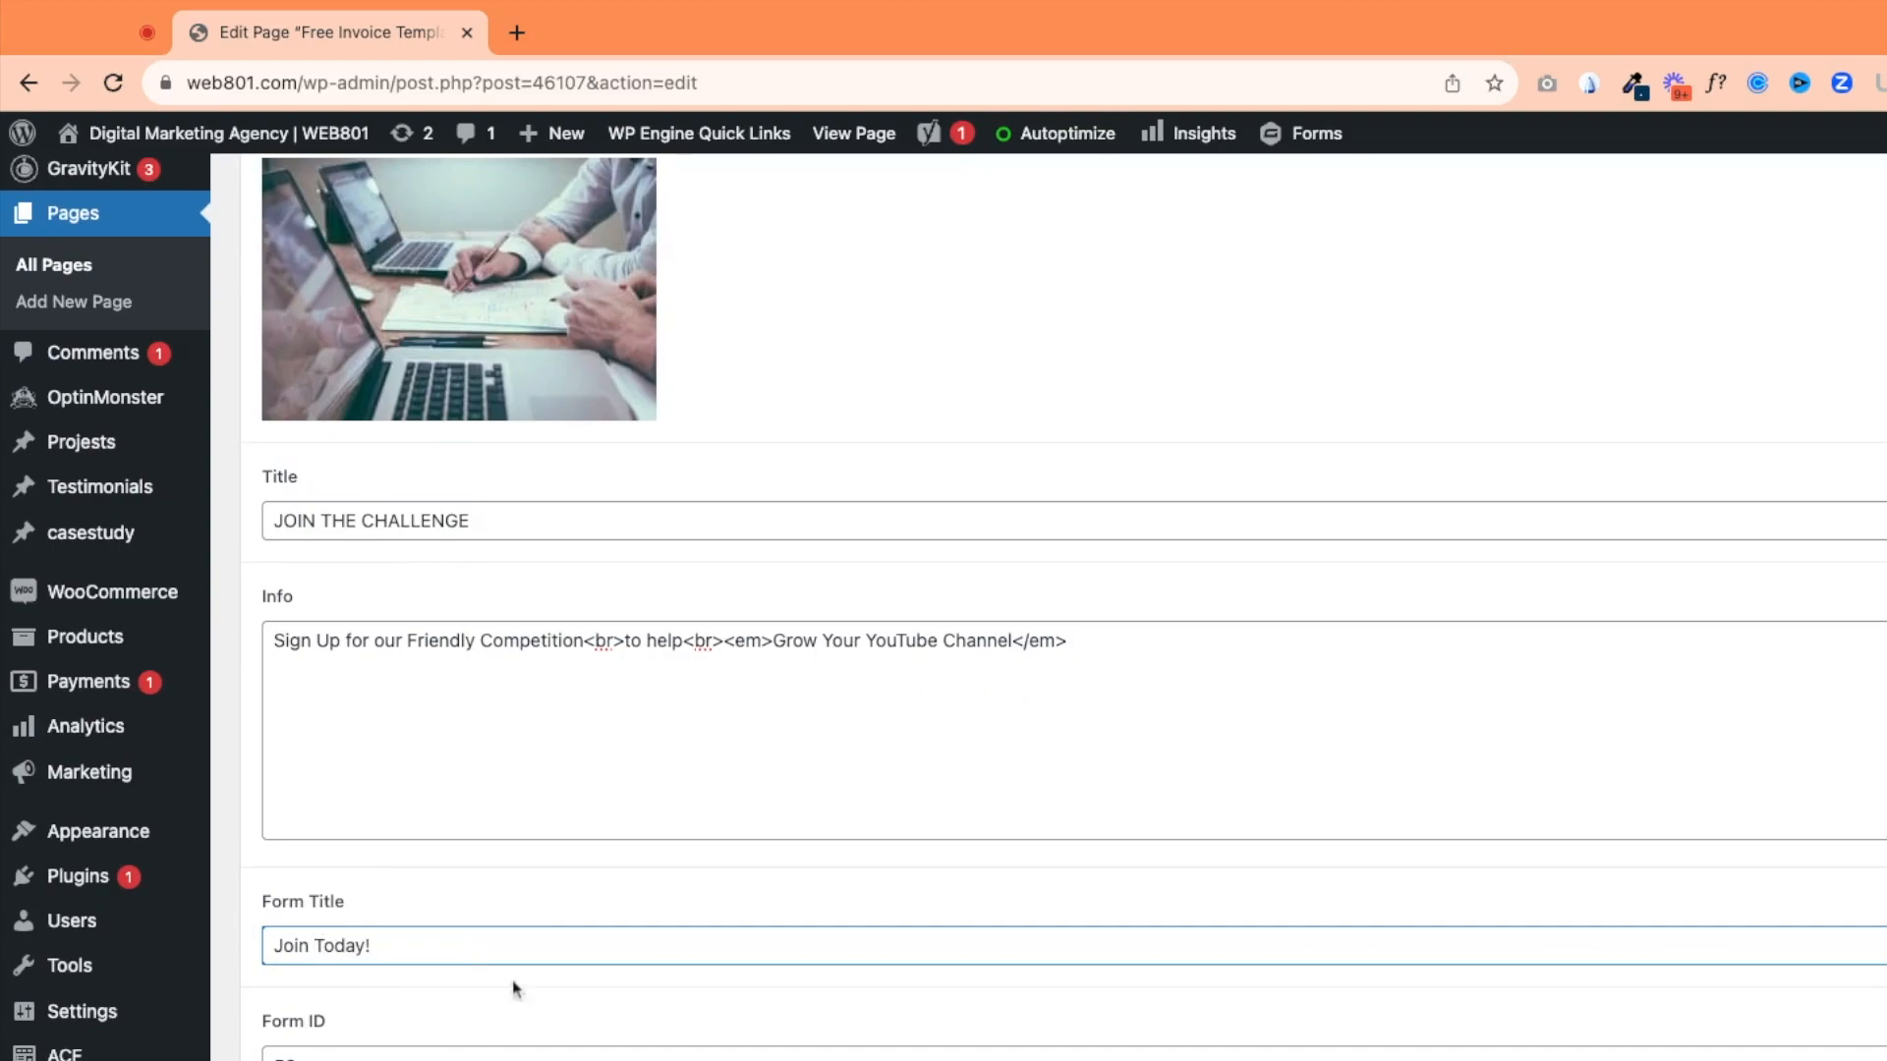
Check the page's Form ID and open the Gravity Forms list in a new browser tab.
scroll(513, 987, down, 5)
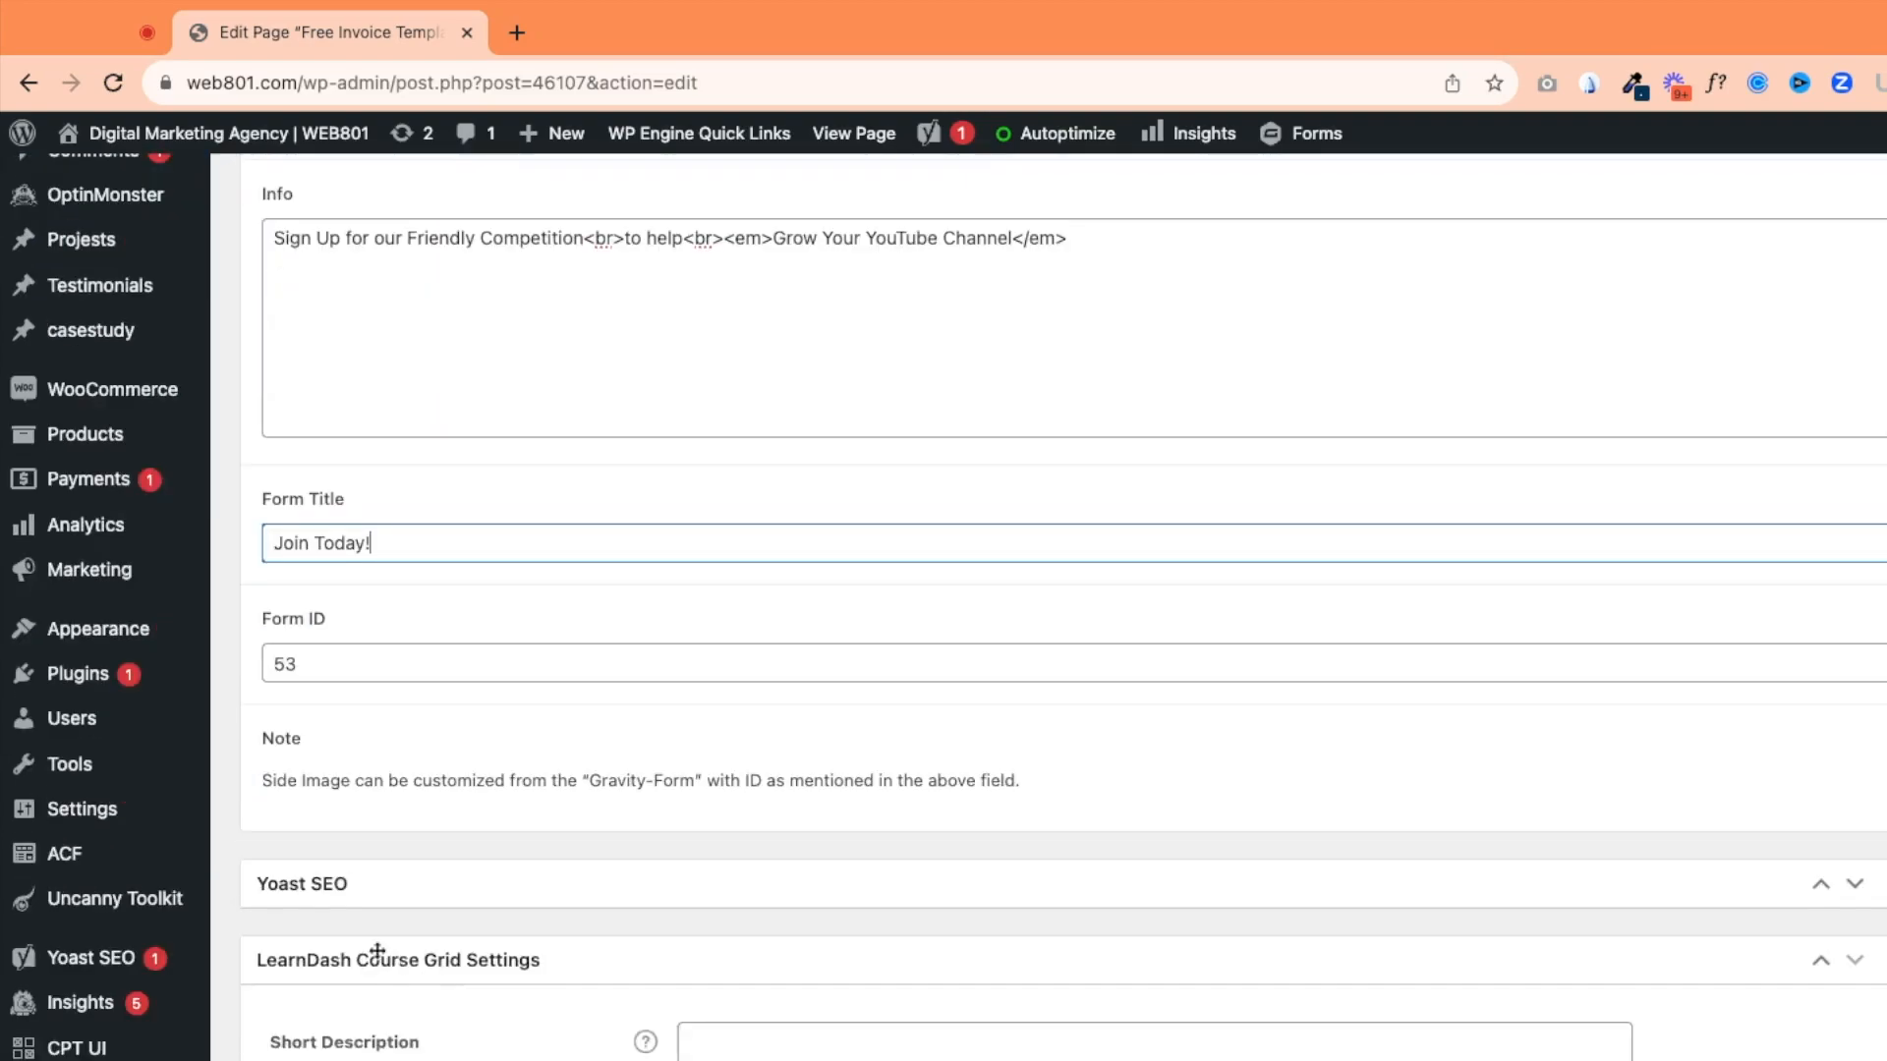
scroll(126, 531, up, 6)
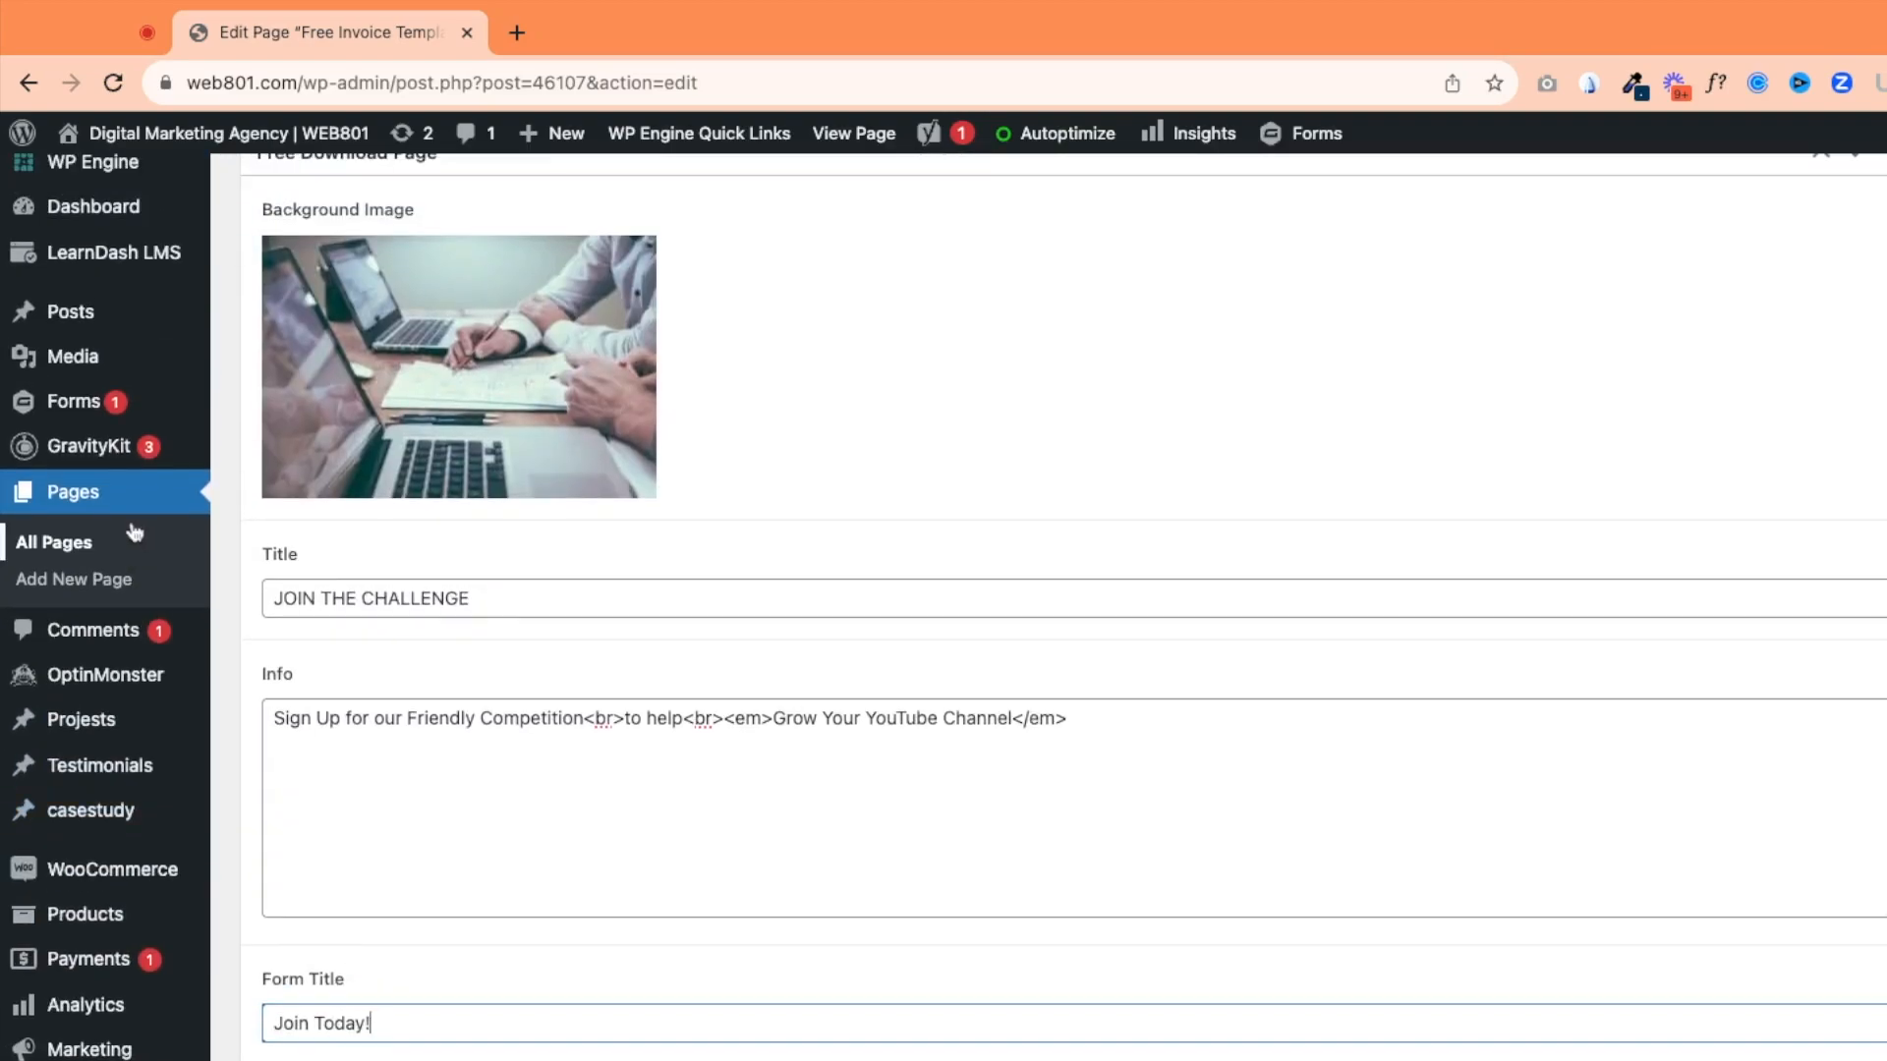
mouse_move(69, 408)
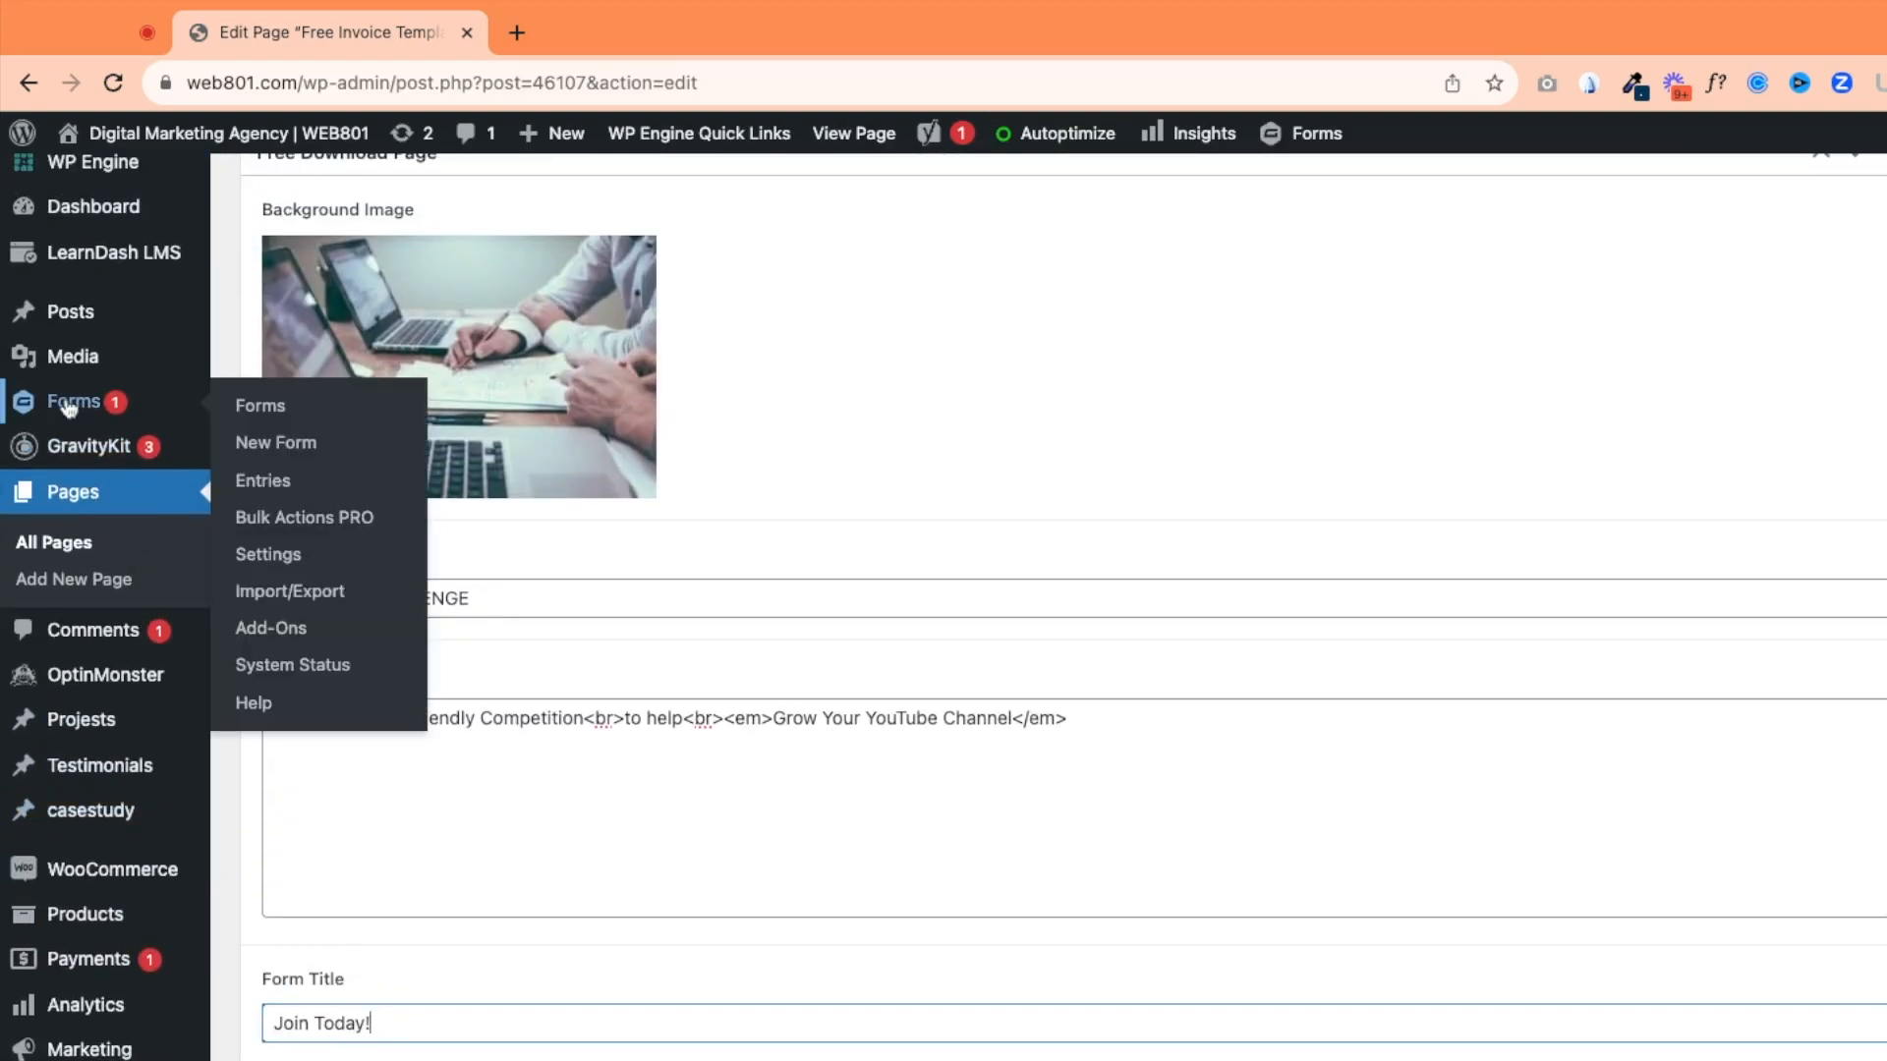
super+click(263, 413)
click(578, 50)
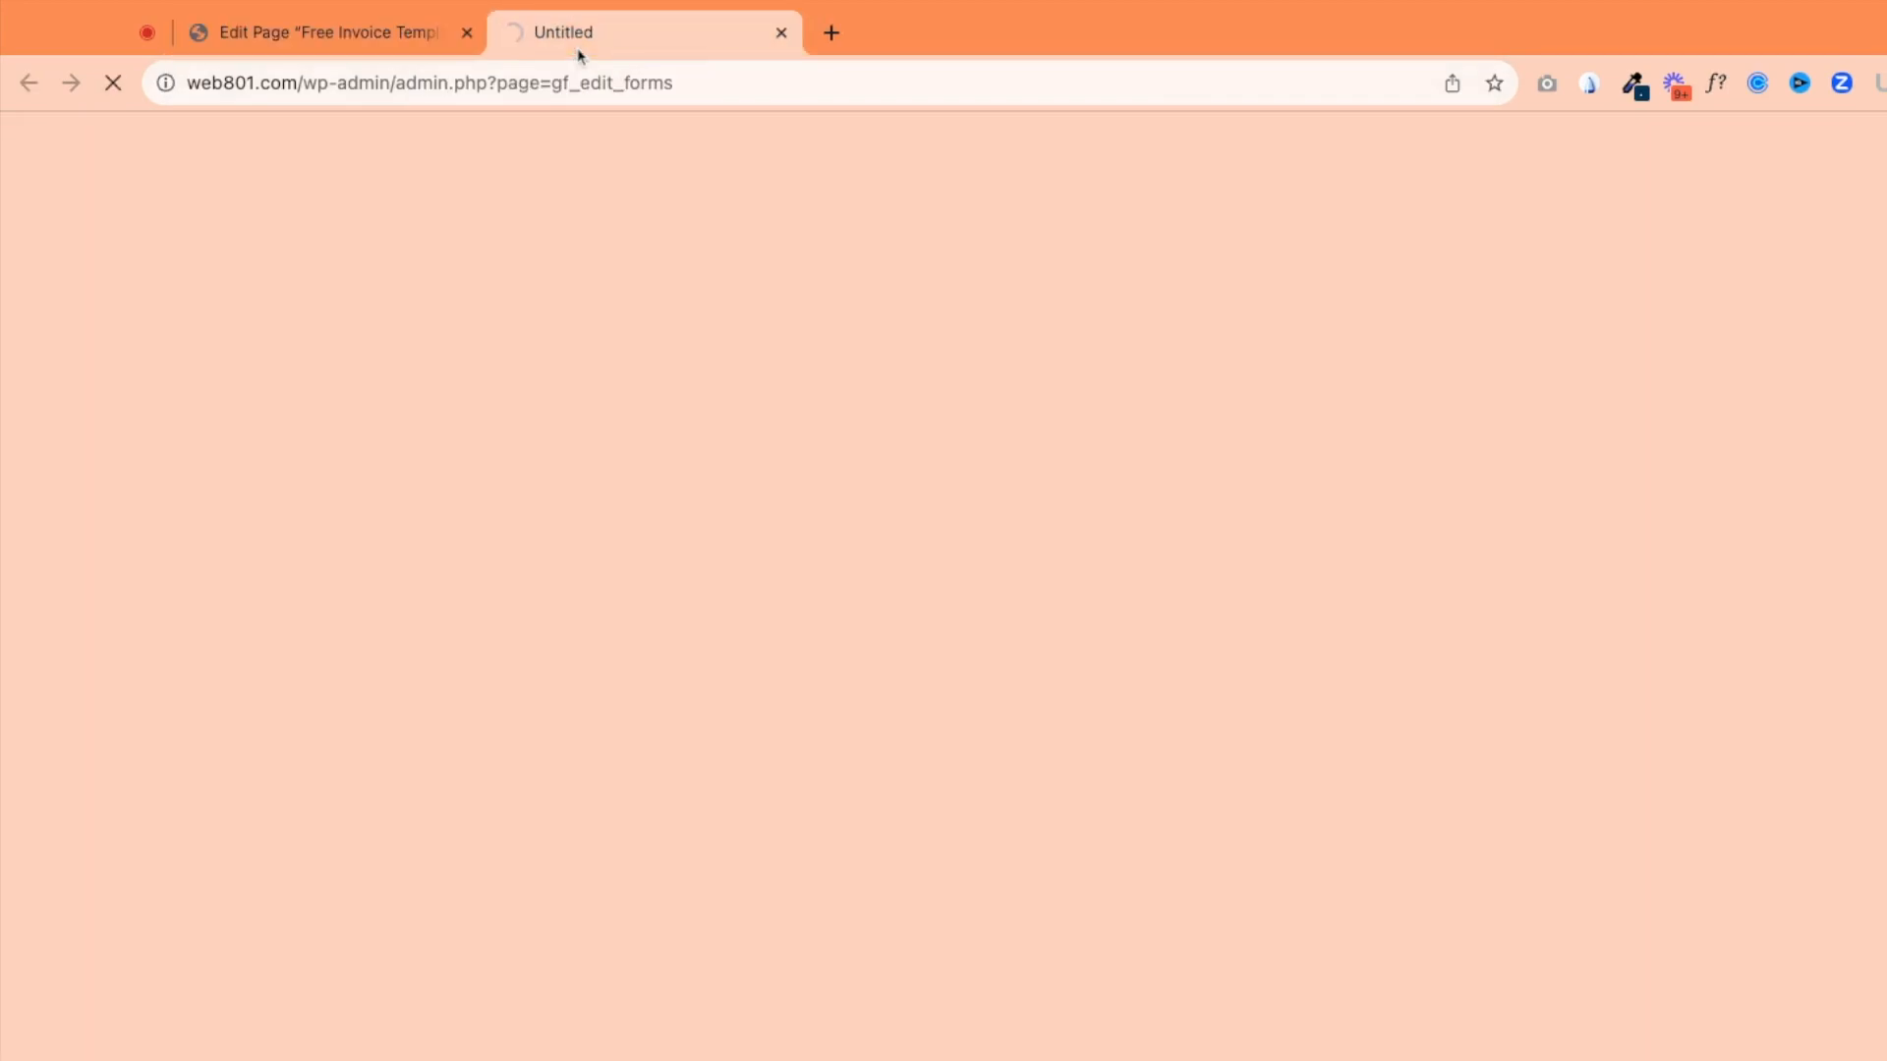
Find the form with ID 53, "Download the Free Invoice Template", in the forms list and duplicate it.
scroll(1424, 708, down, 7)
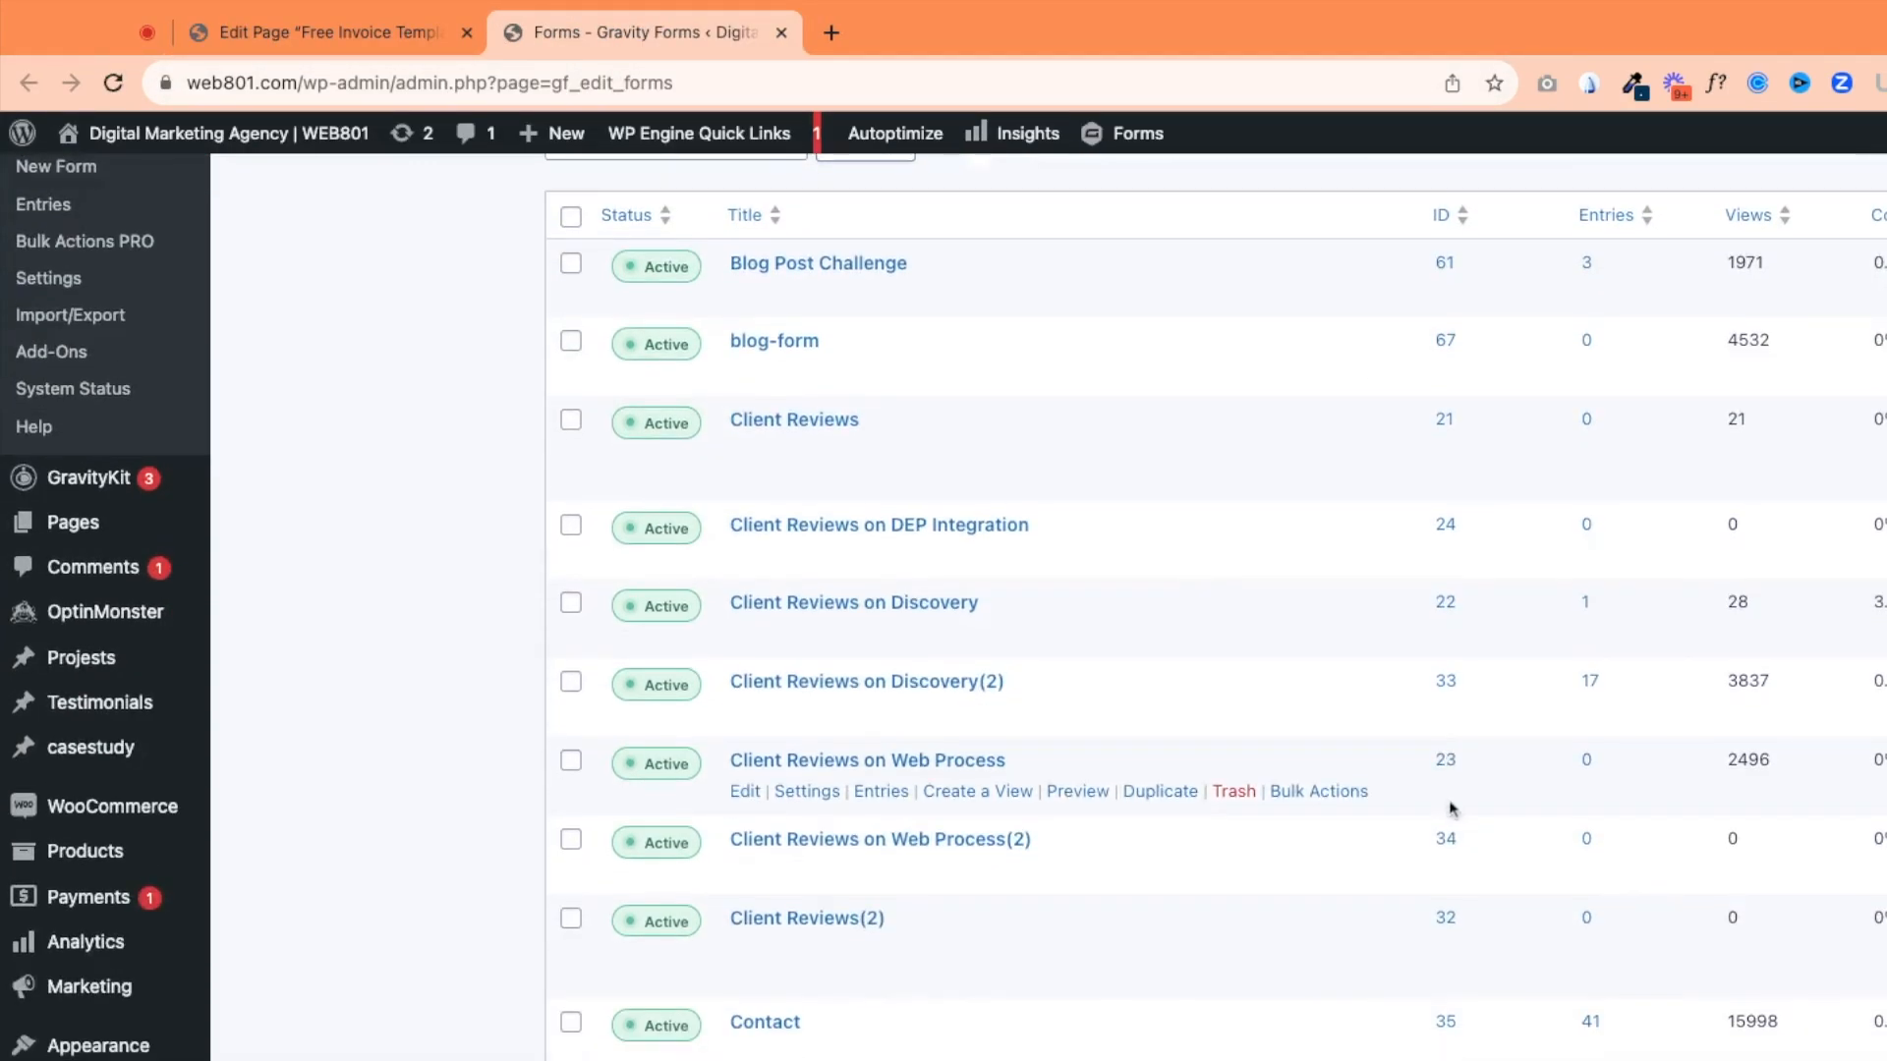
scroll(1455, 824, down, 5)
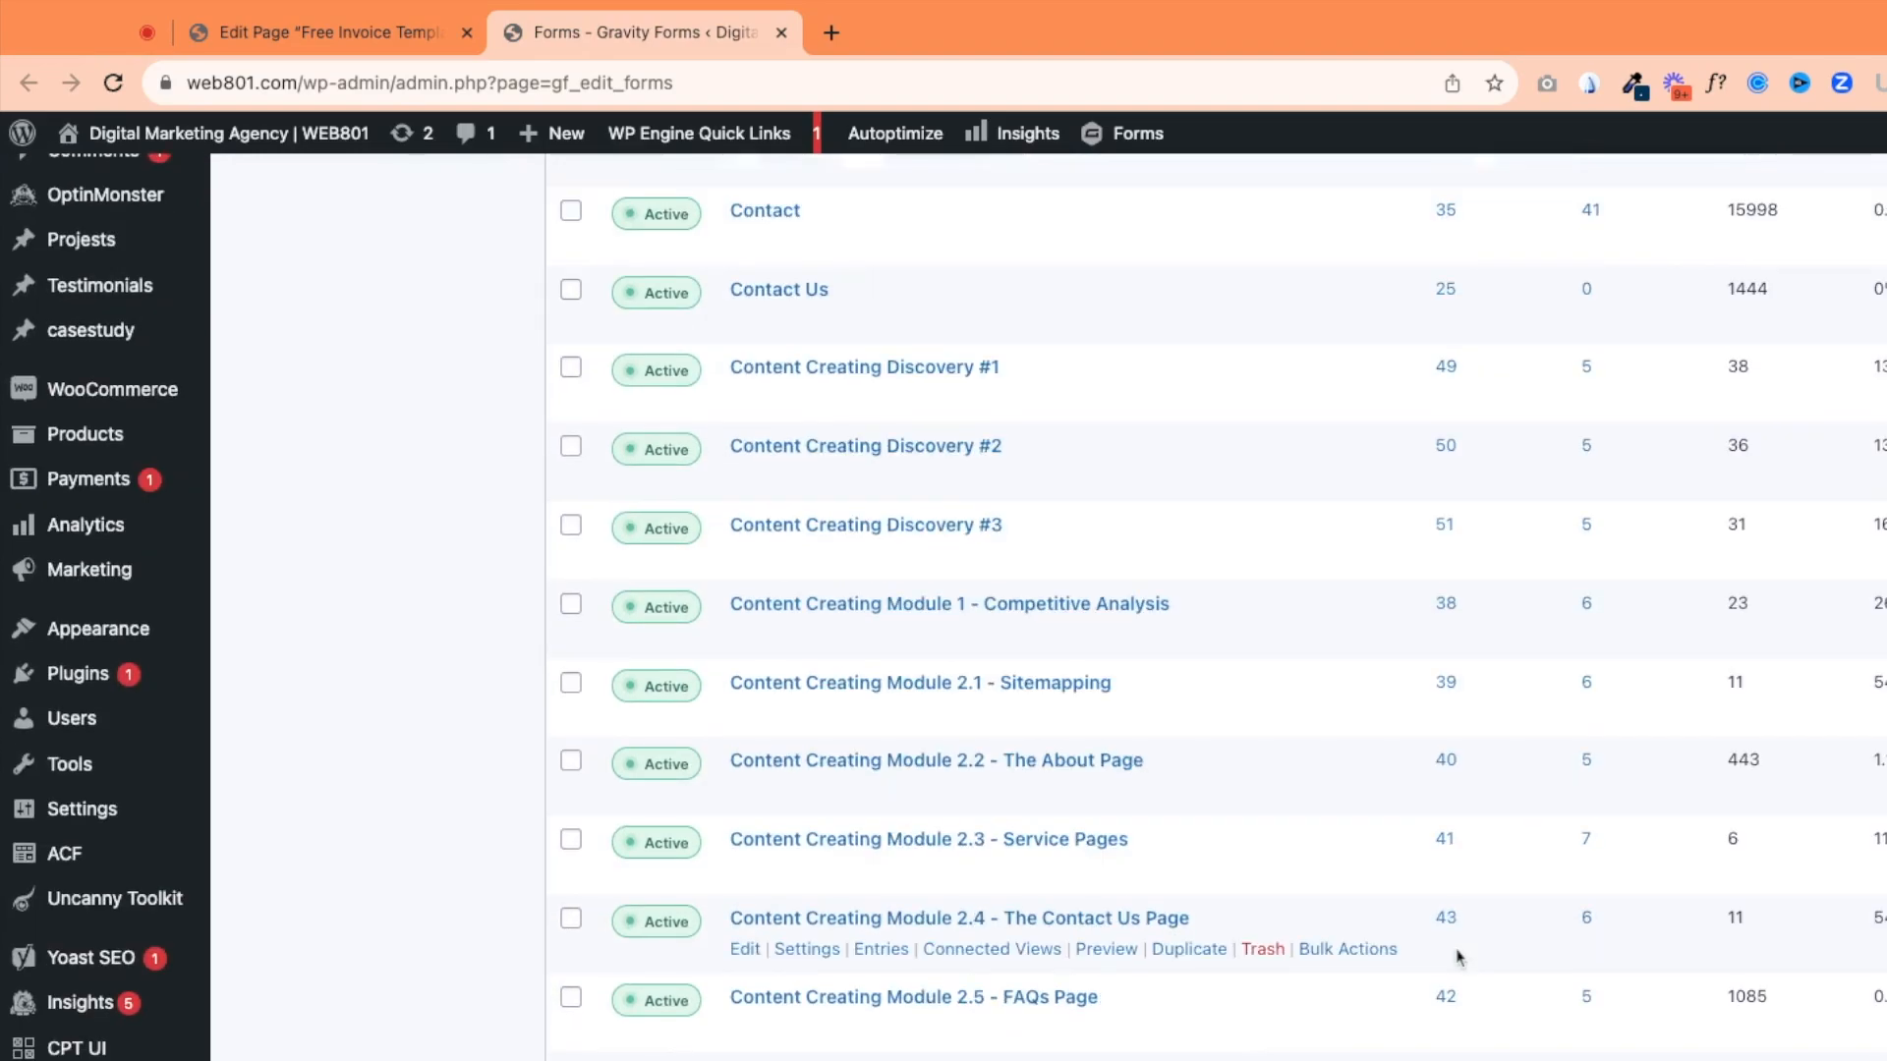
key(super+f)
text(53)
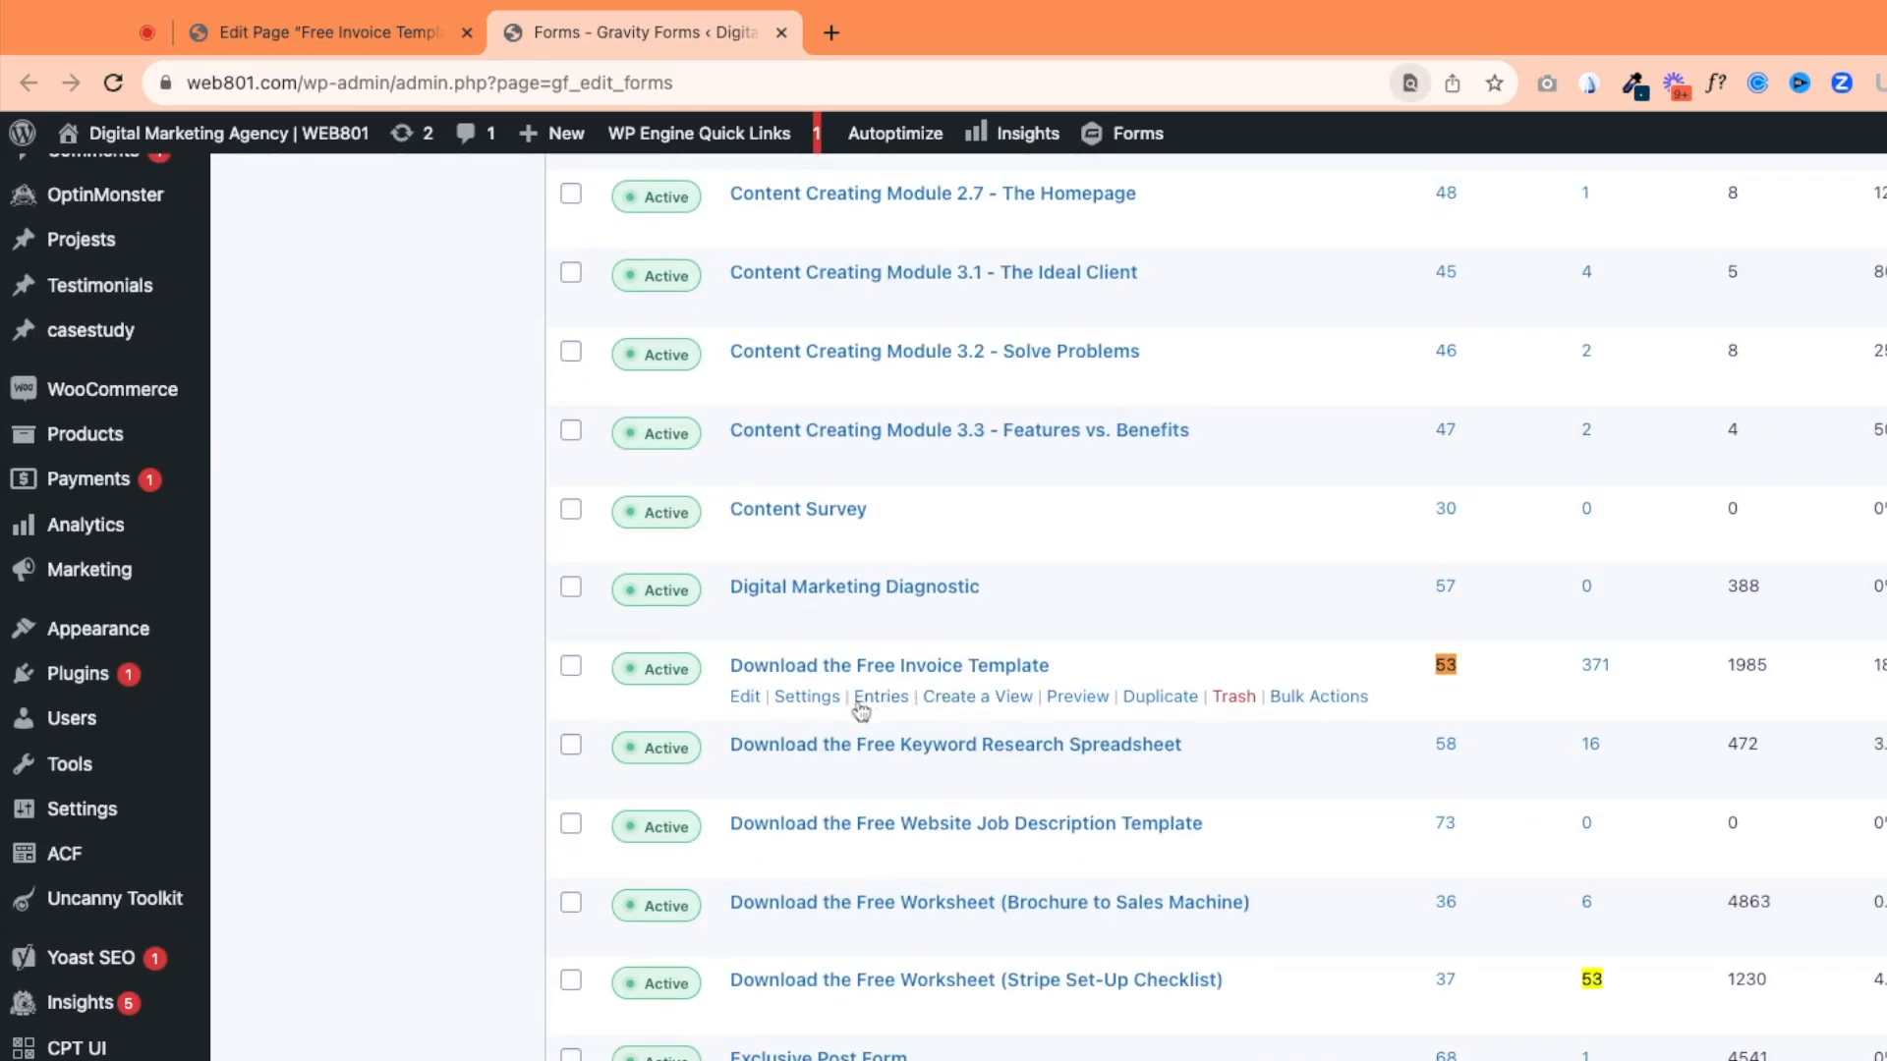
click(1161, 697)
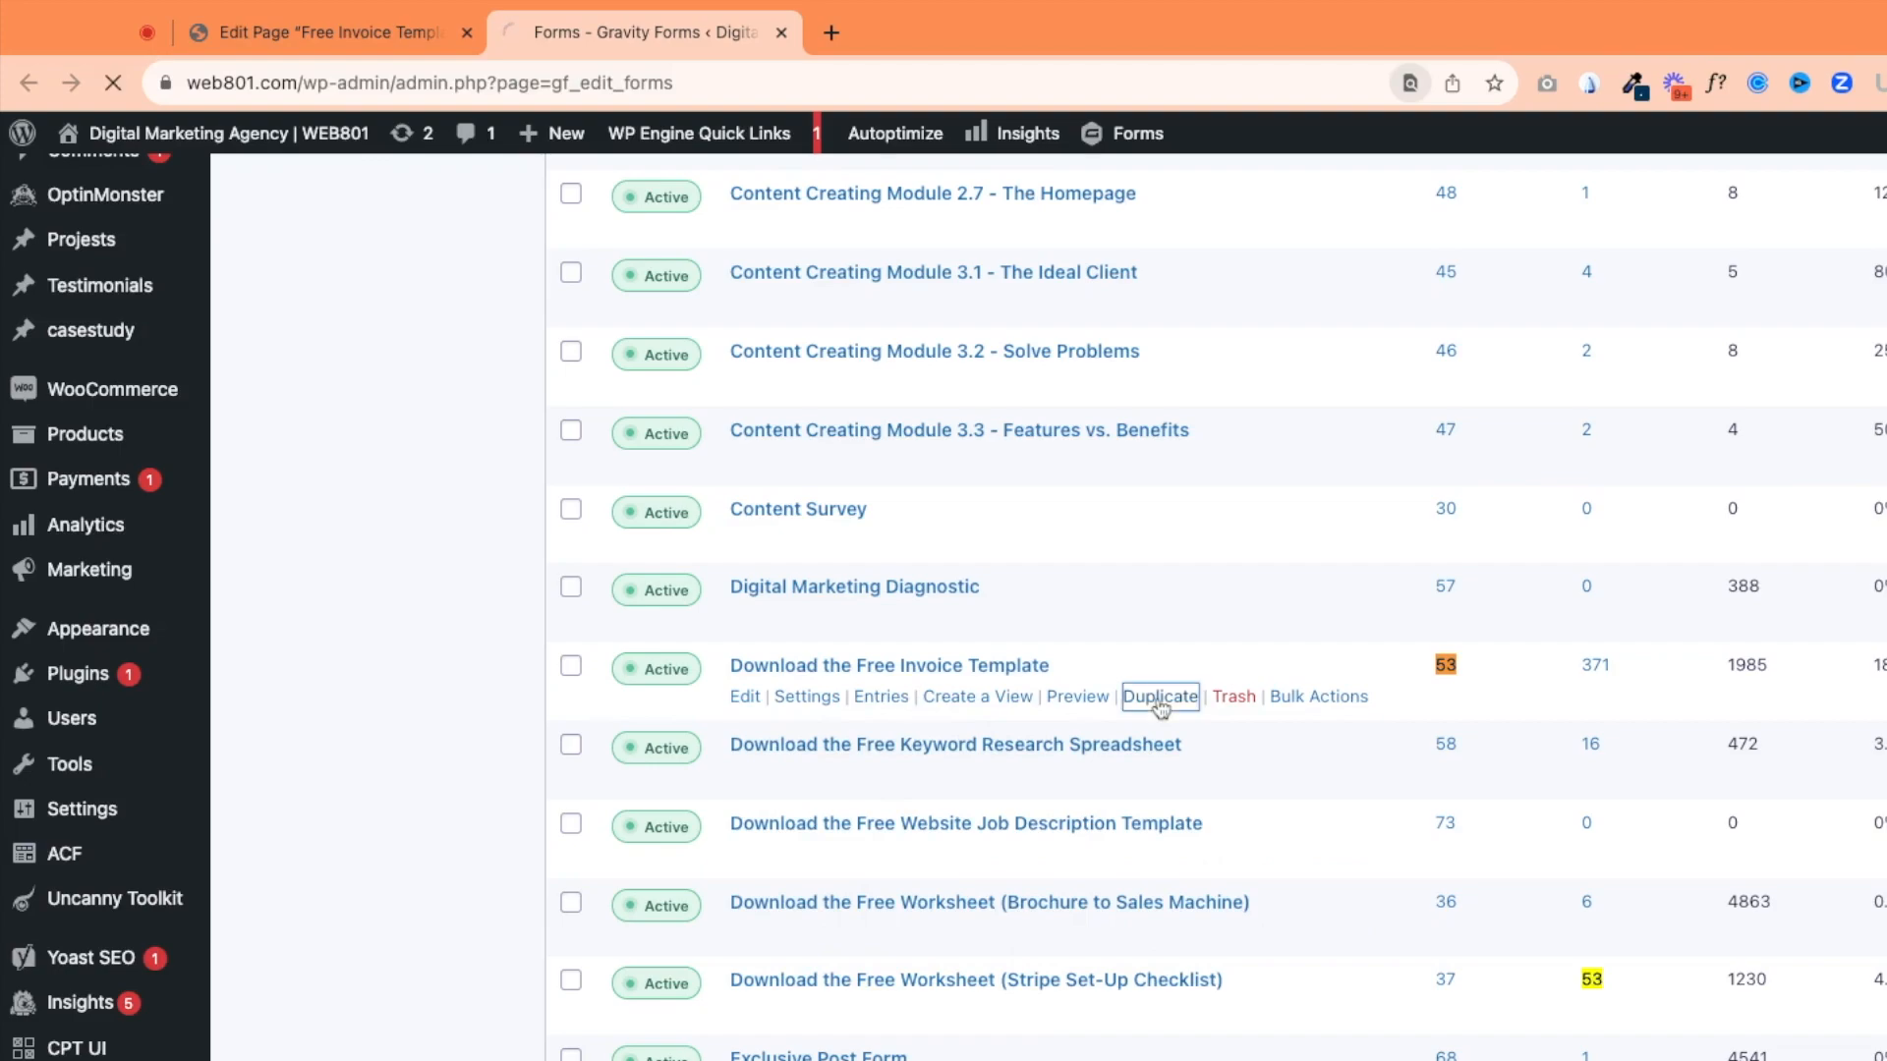
mouse_move(830, 778)
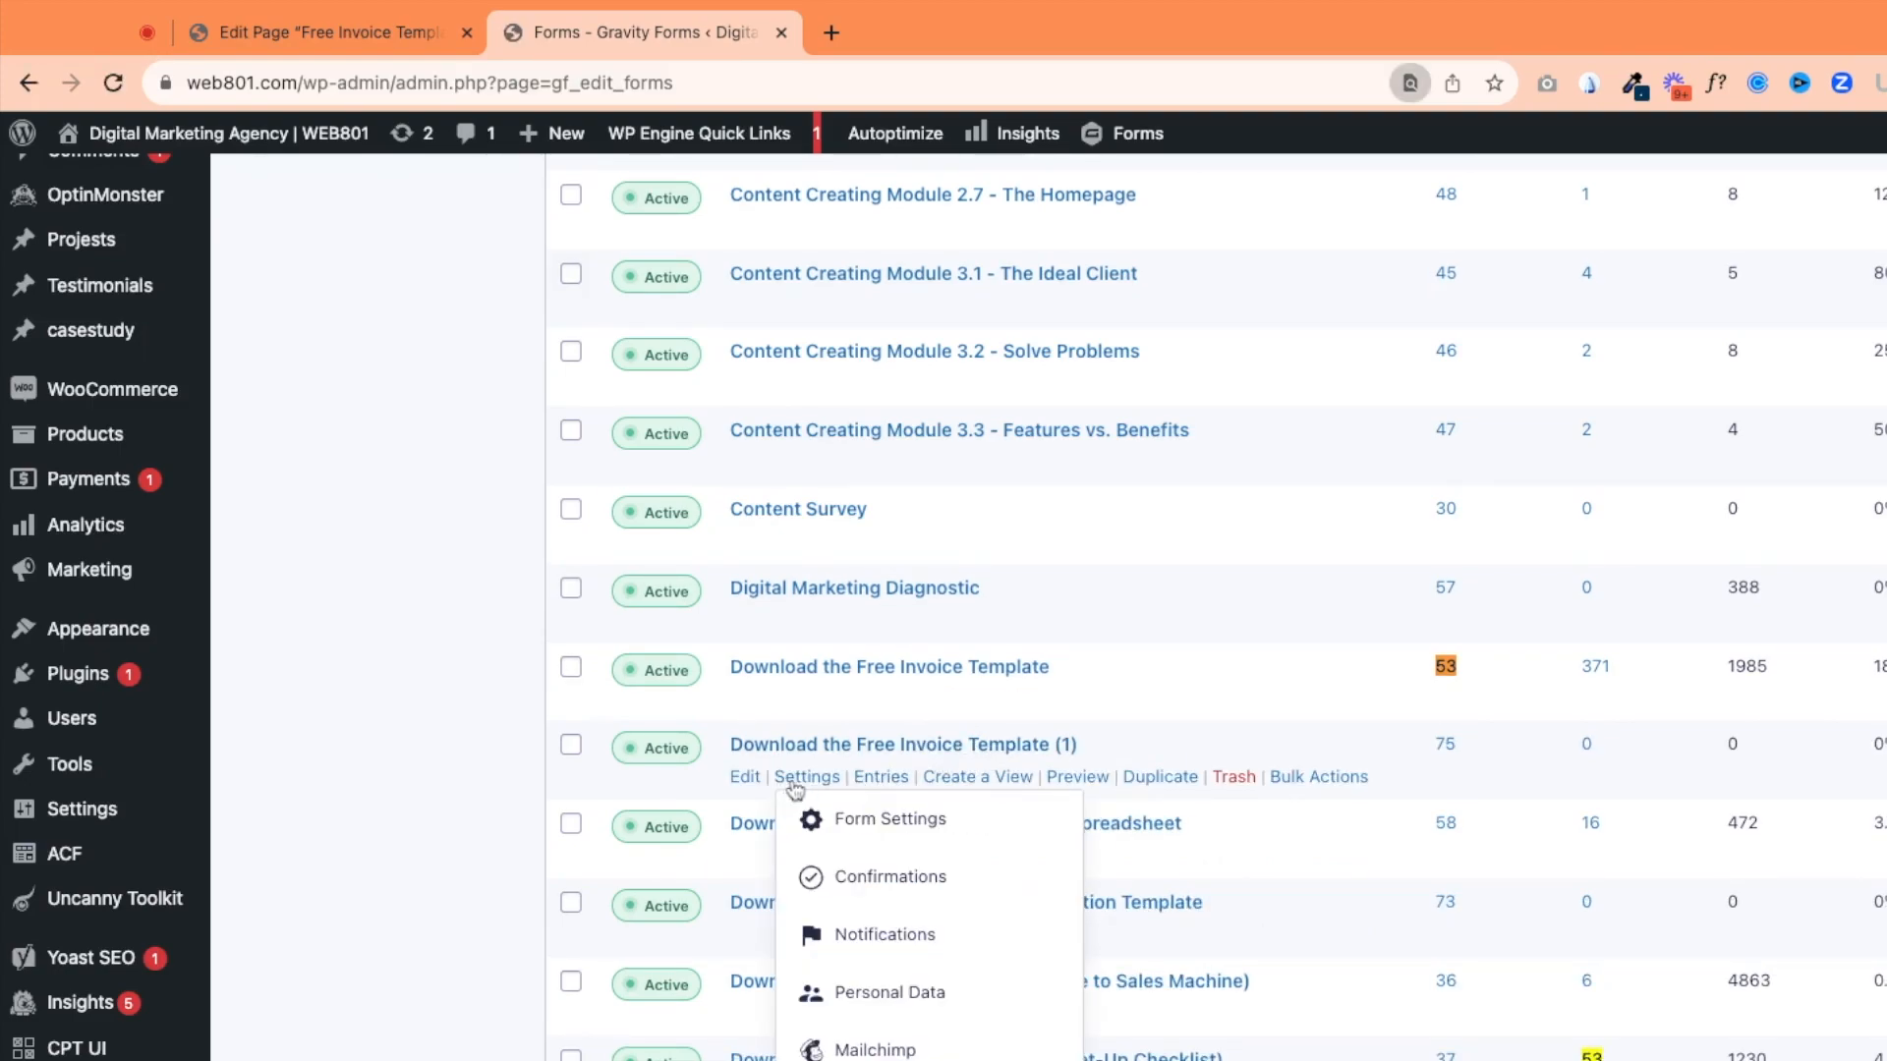
Rename the duplicated form with ID 75 as "Join the YouTube Challenge" and save its form settings.
click(861, 822)
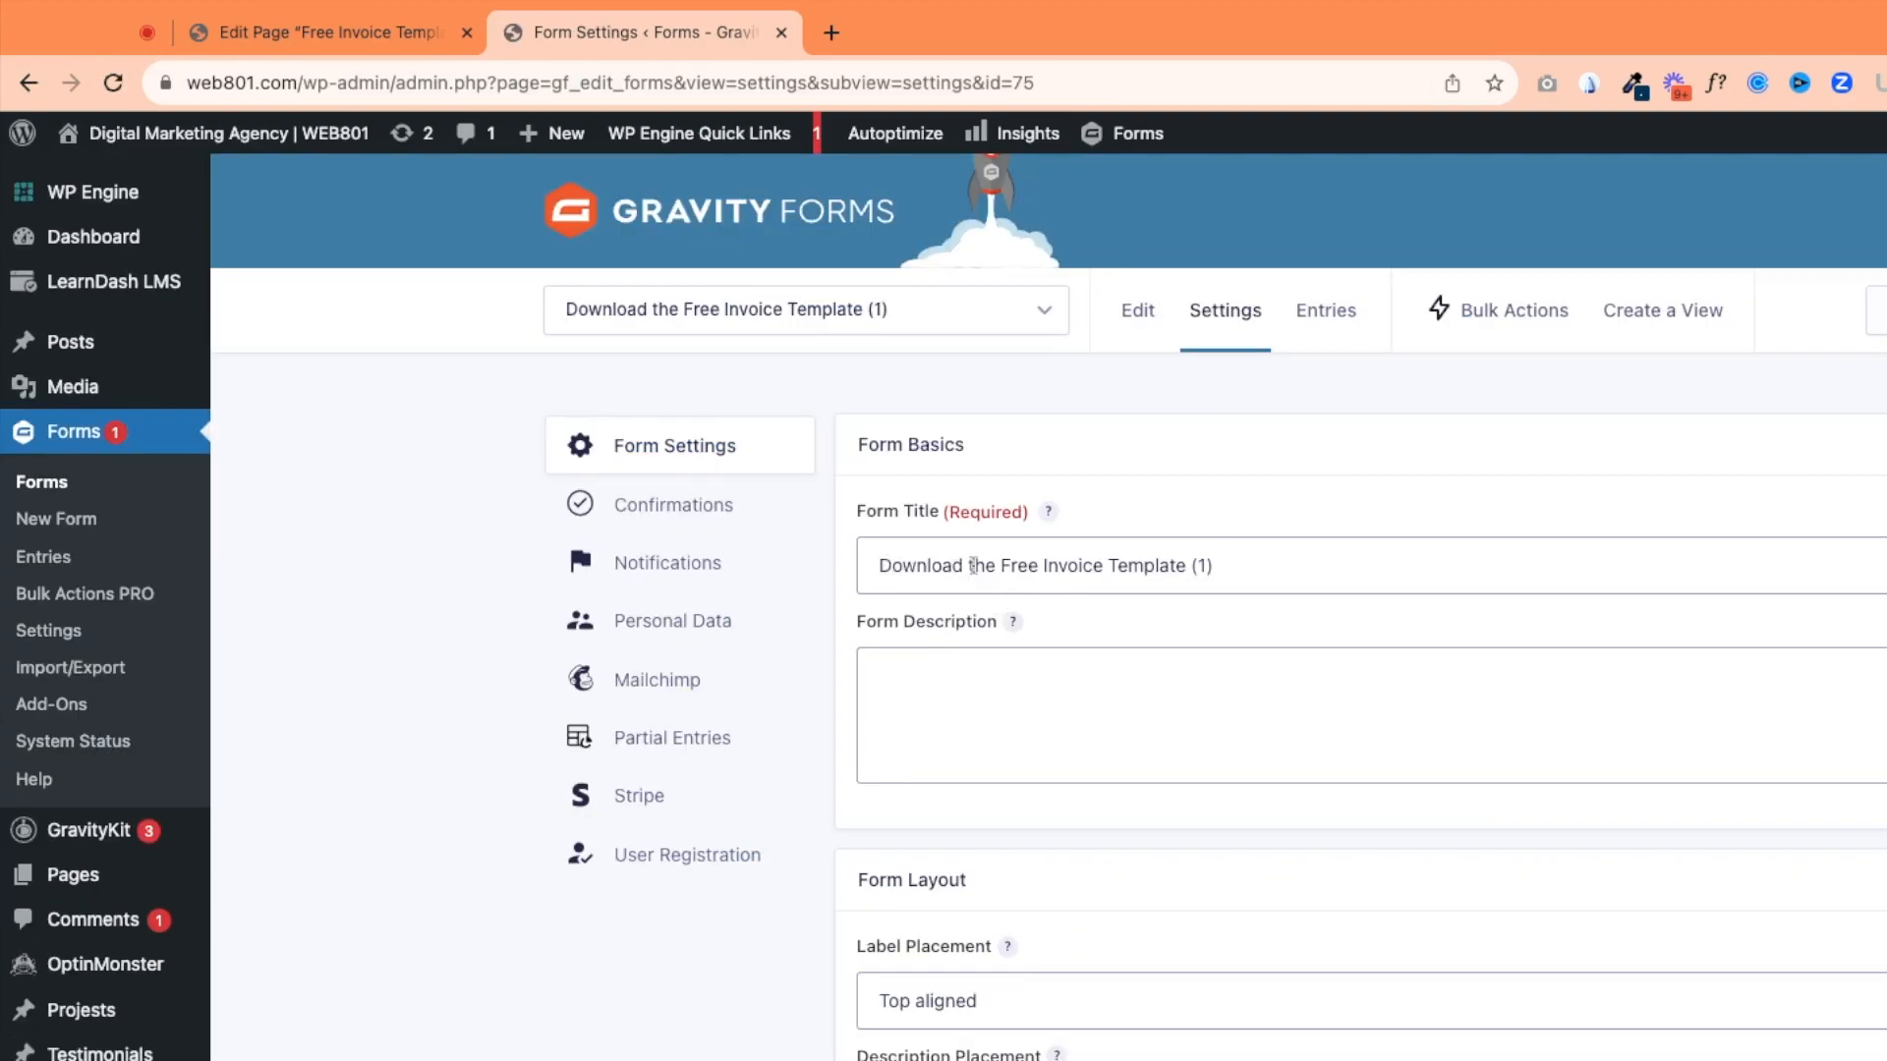
drag(881, 563, 1215, 565)
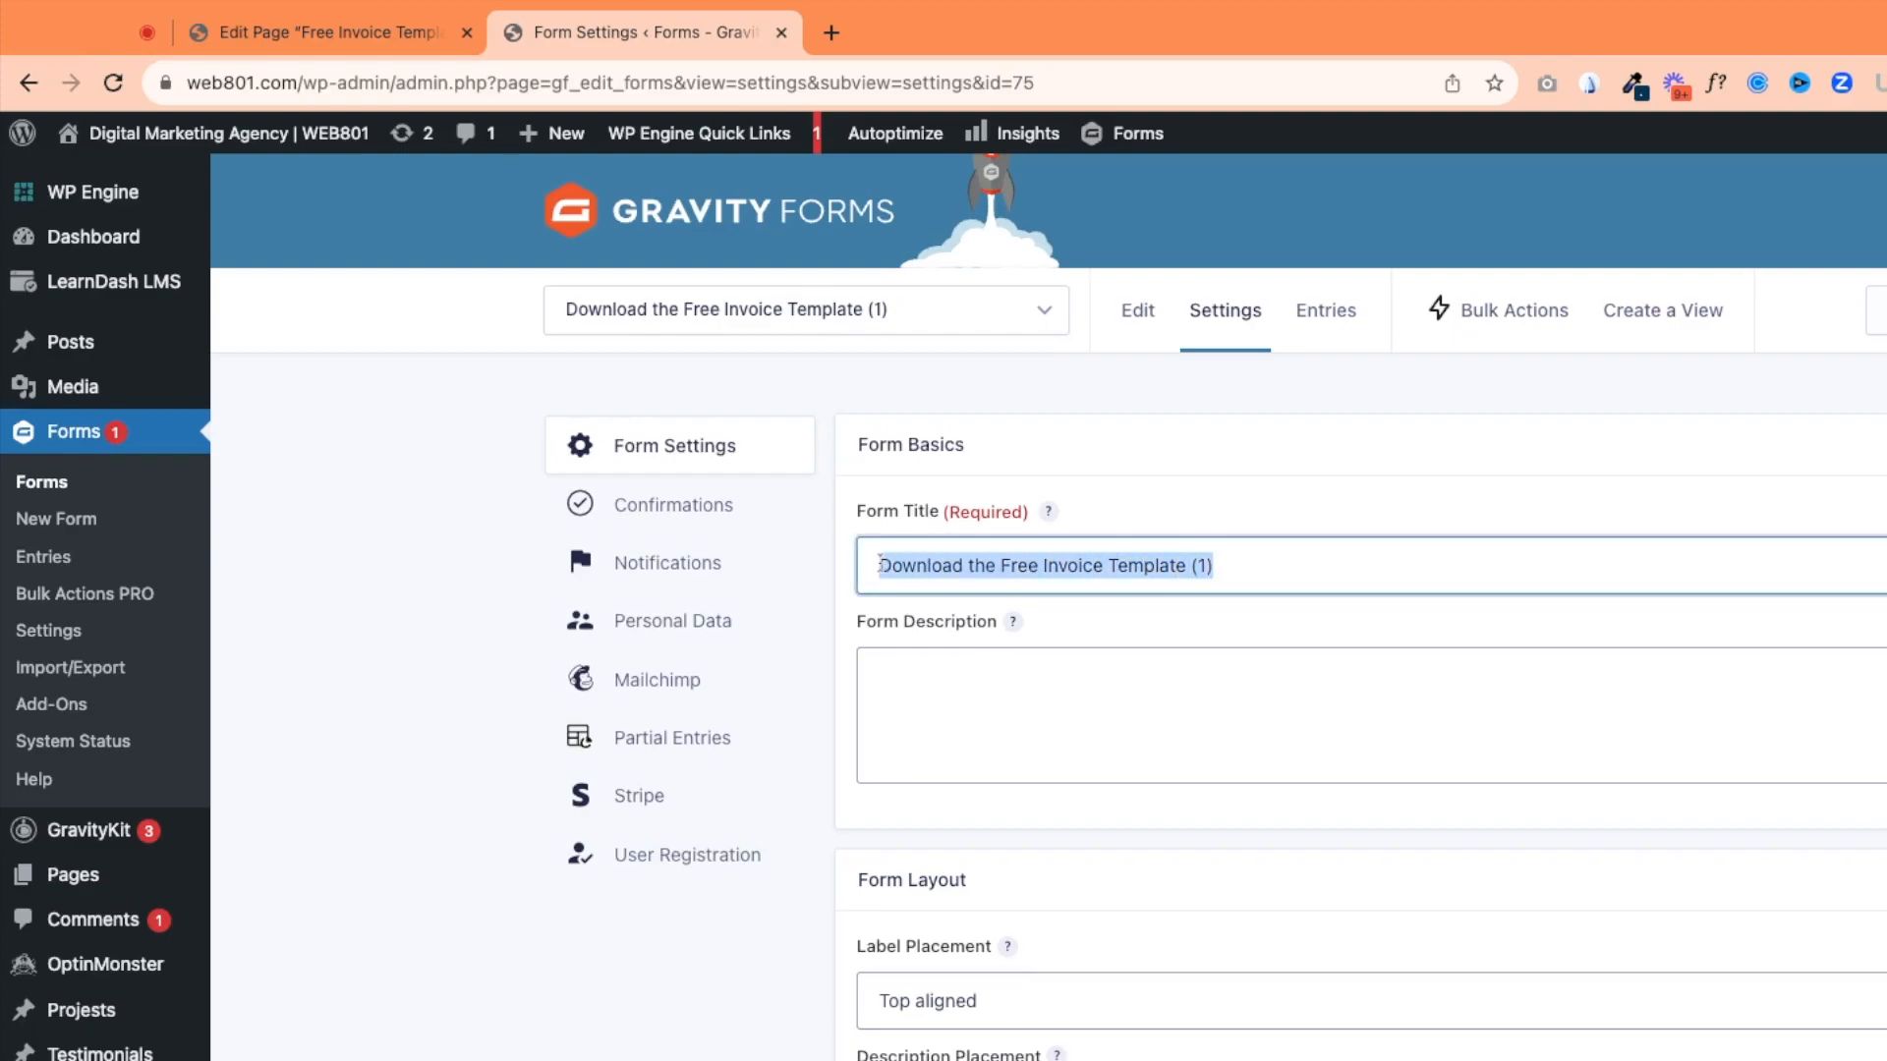
text(Join the)
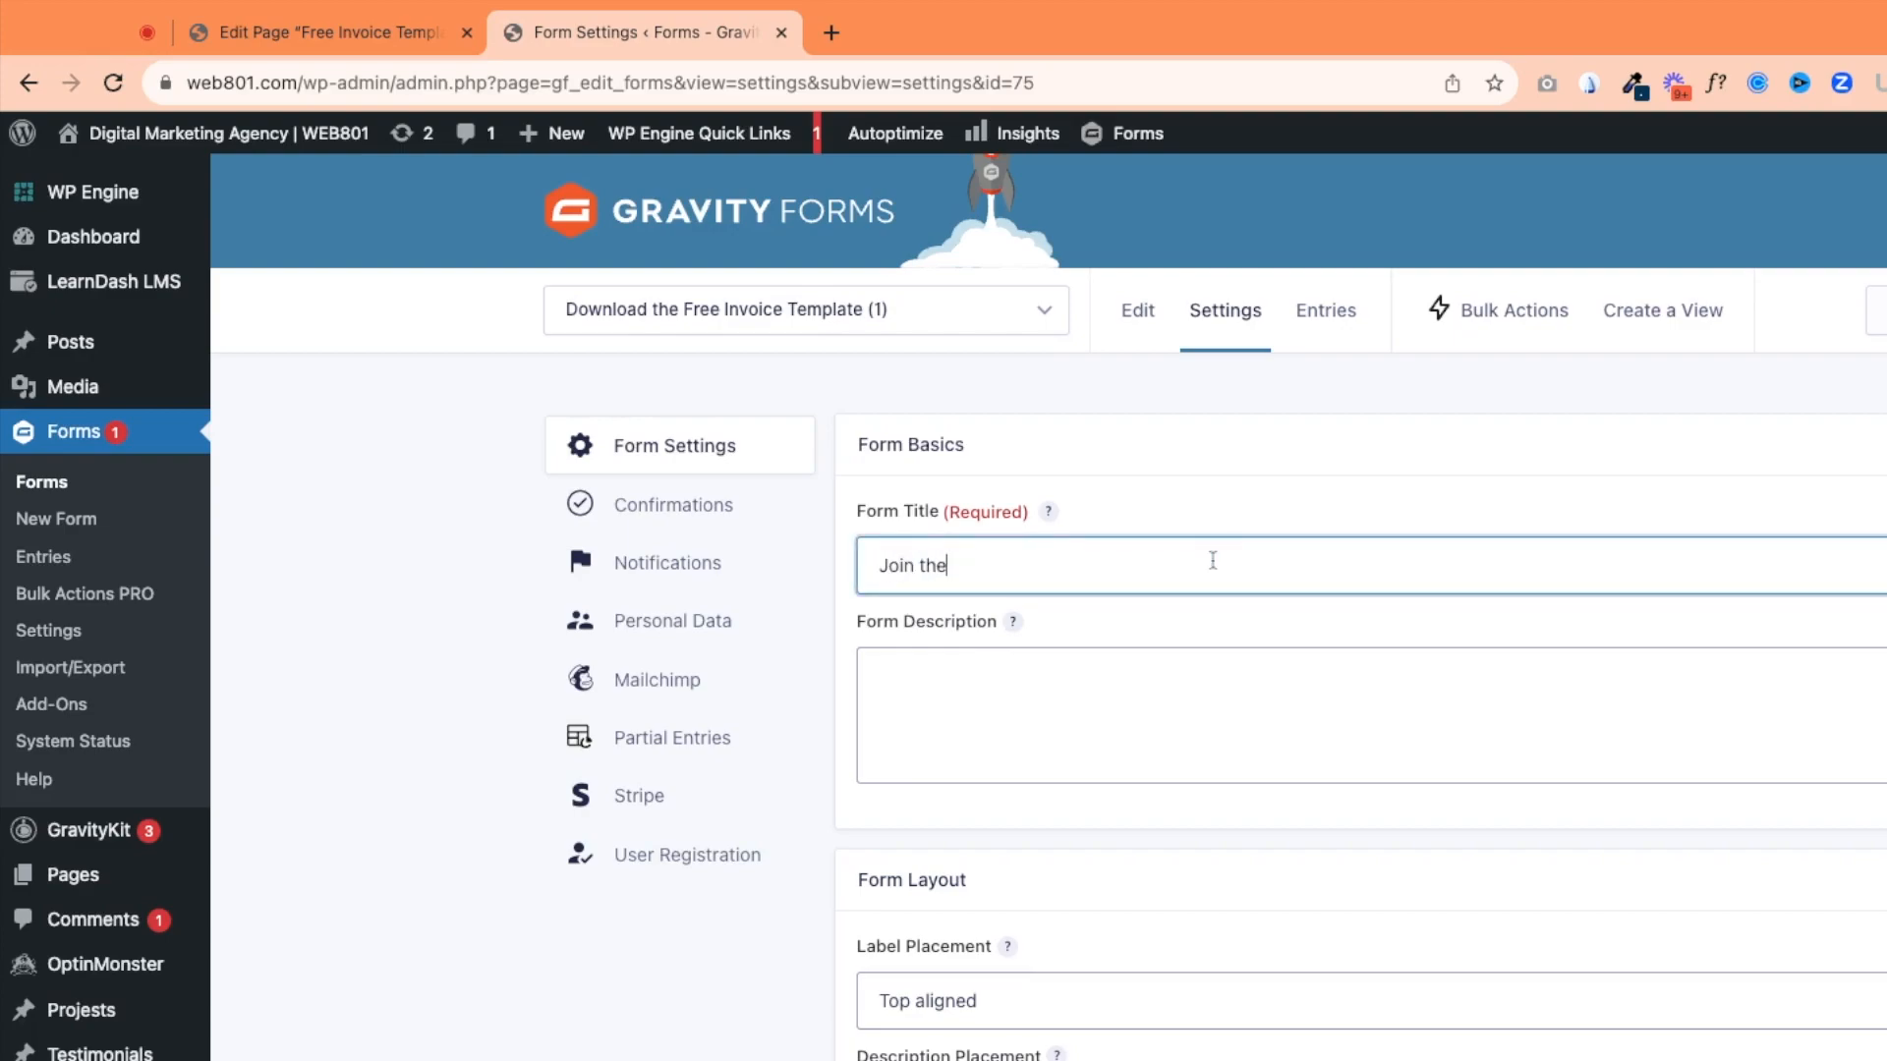
text( YouTube Chan)
text(lenge)
scroll(762, 960, down, 20)
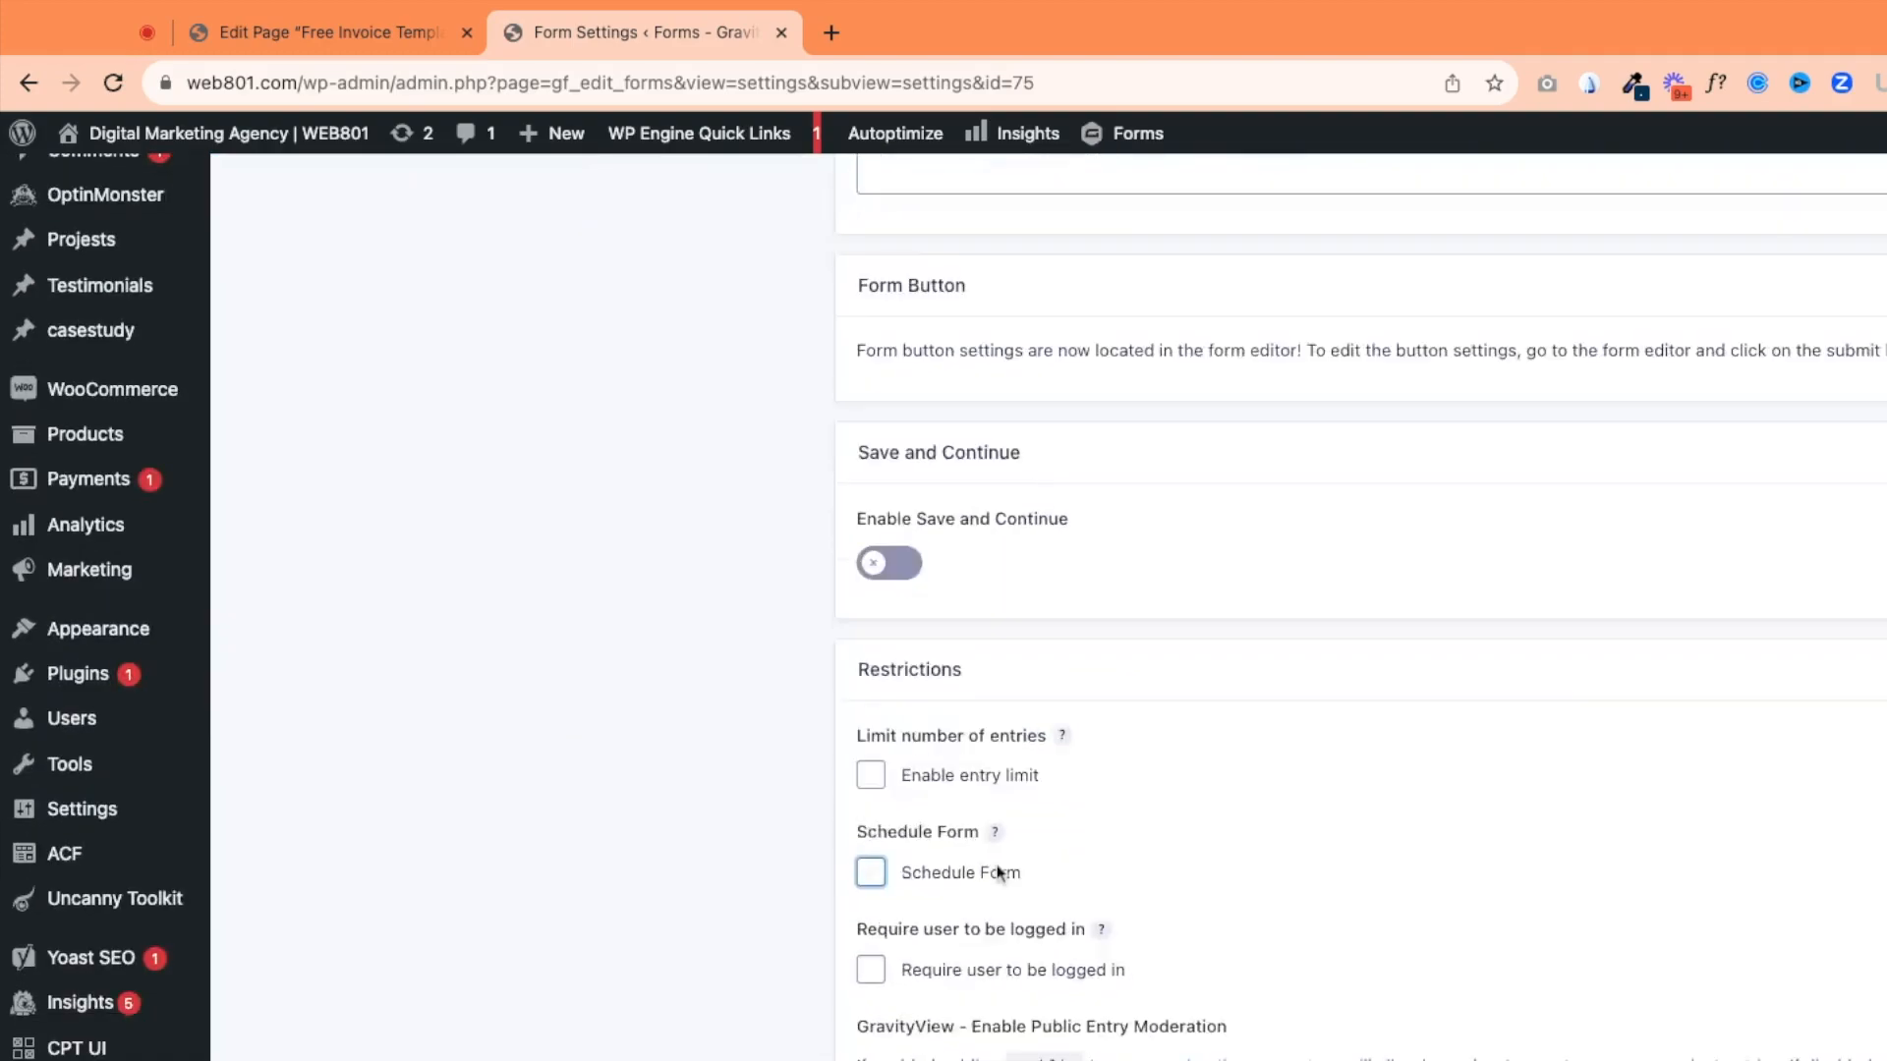
click(941, 983)
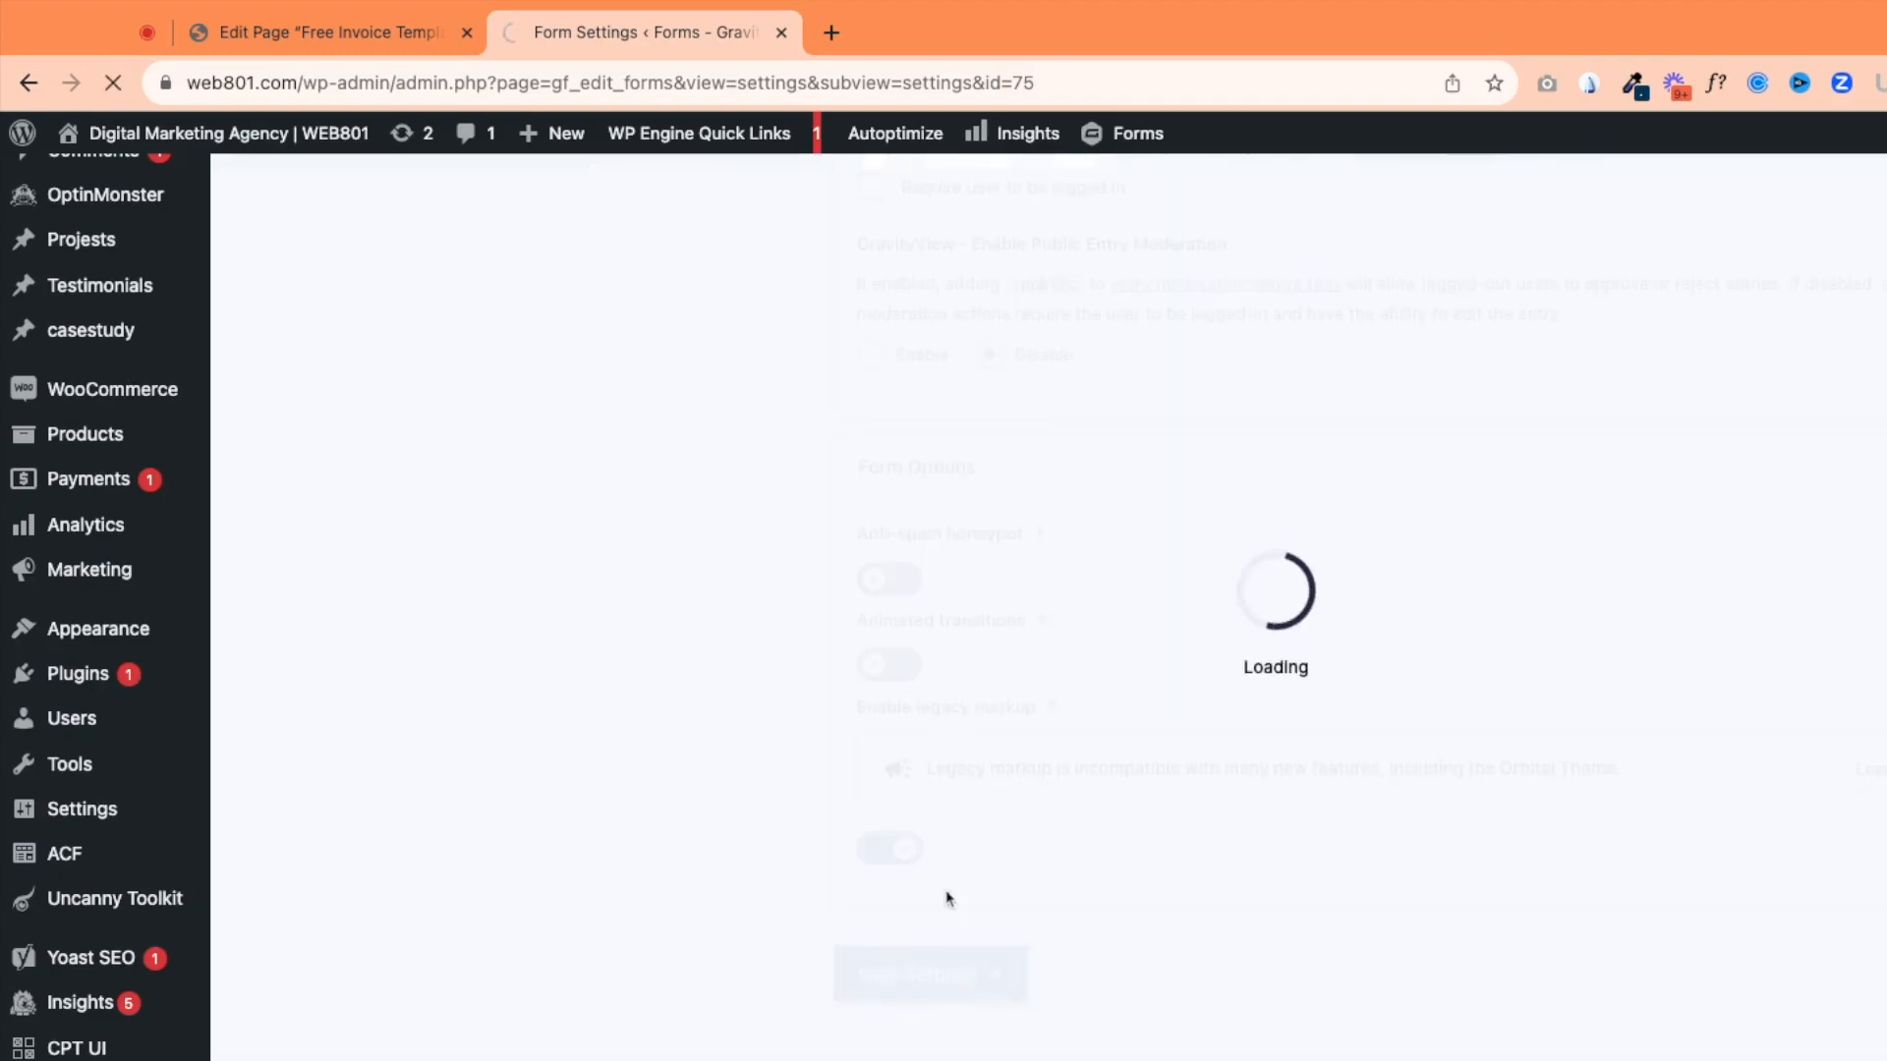
Replace the redirect URL of the form's Default Confirmation with the copied Google Docs document link and save the confirmation.
click(657, 516)
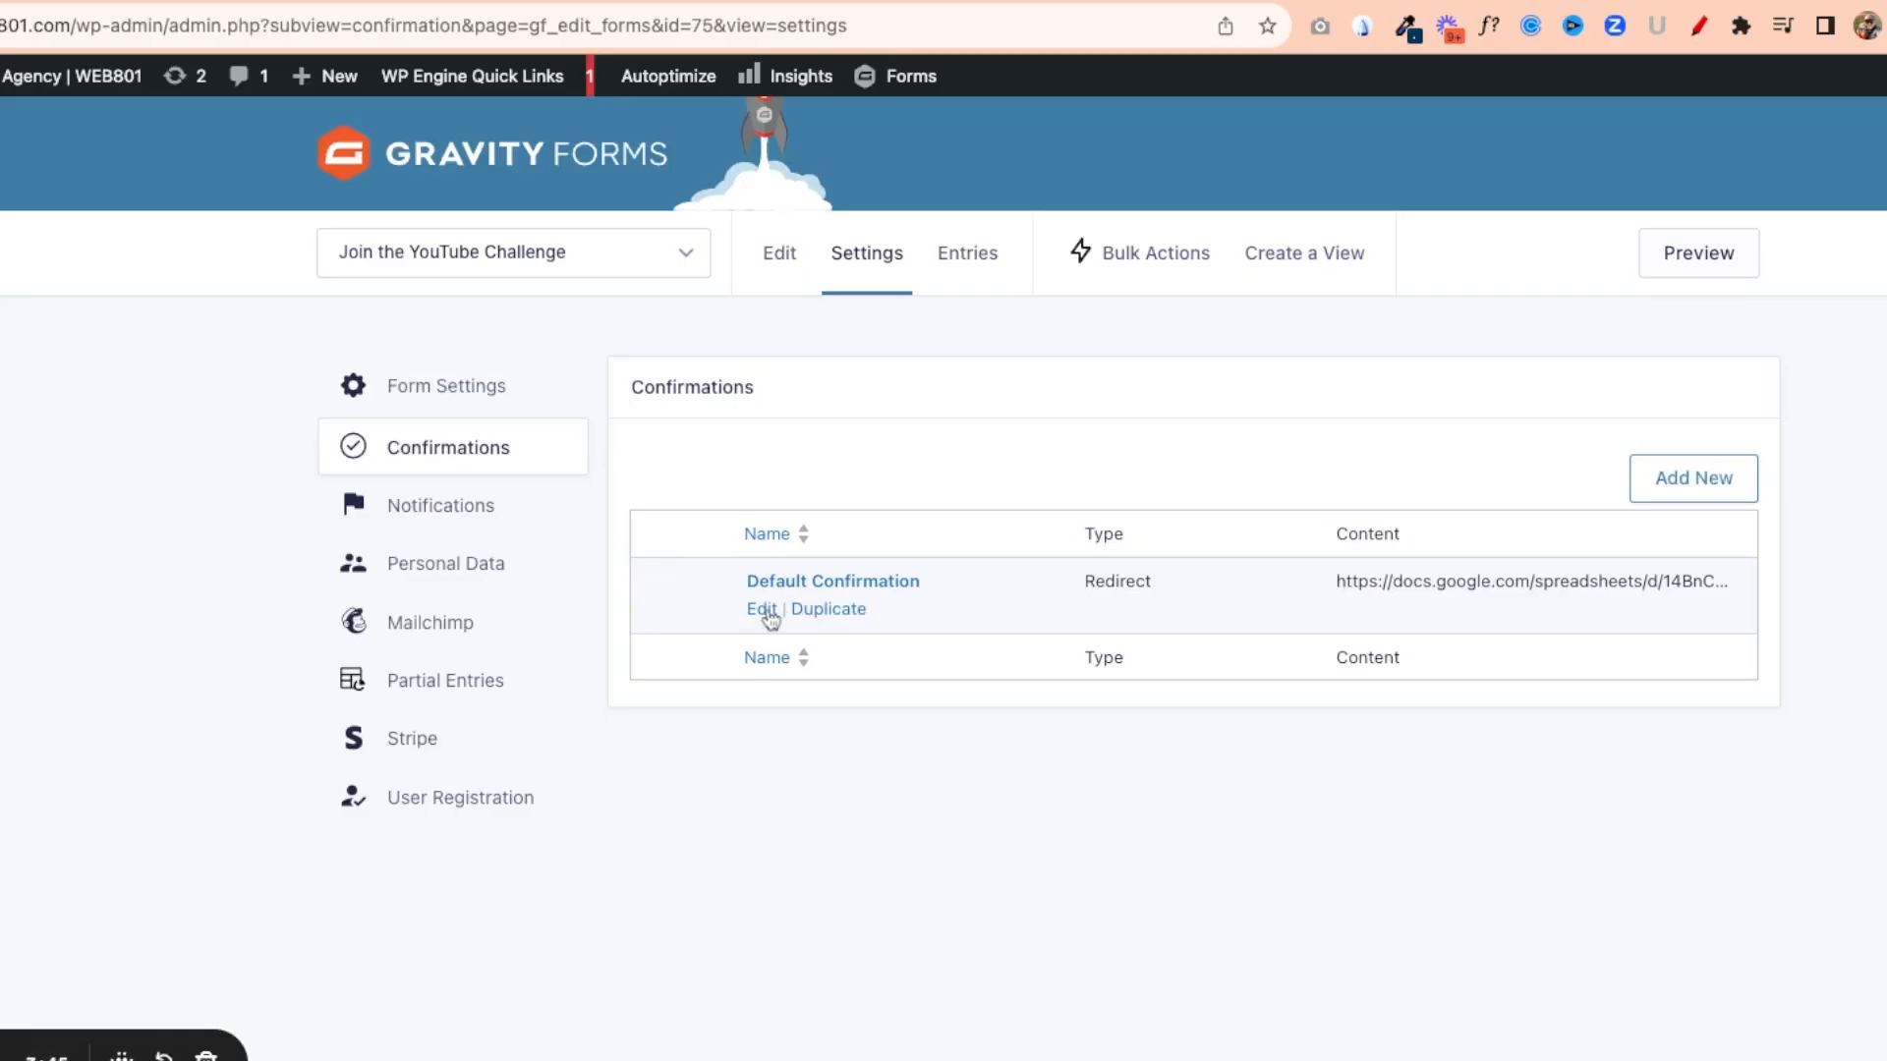
click(988, 665)
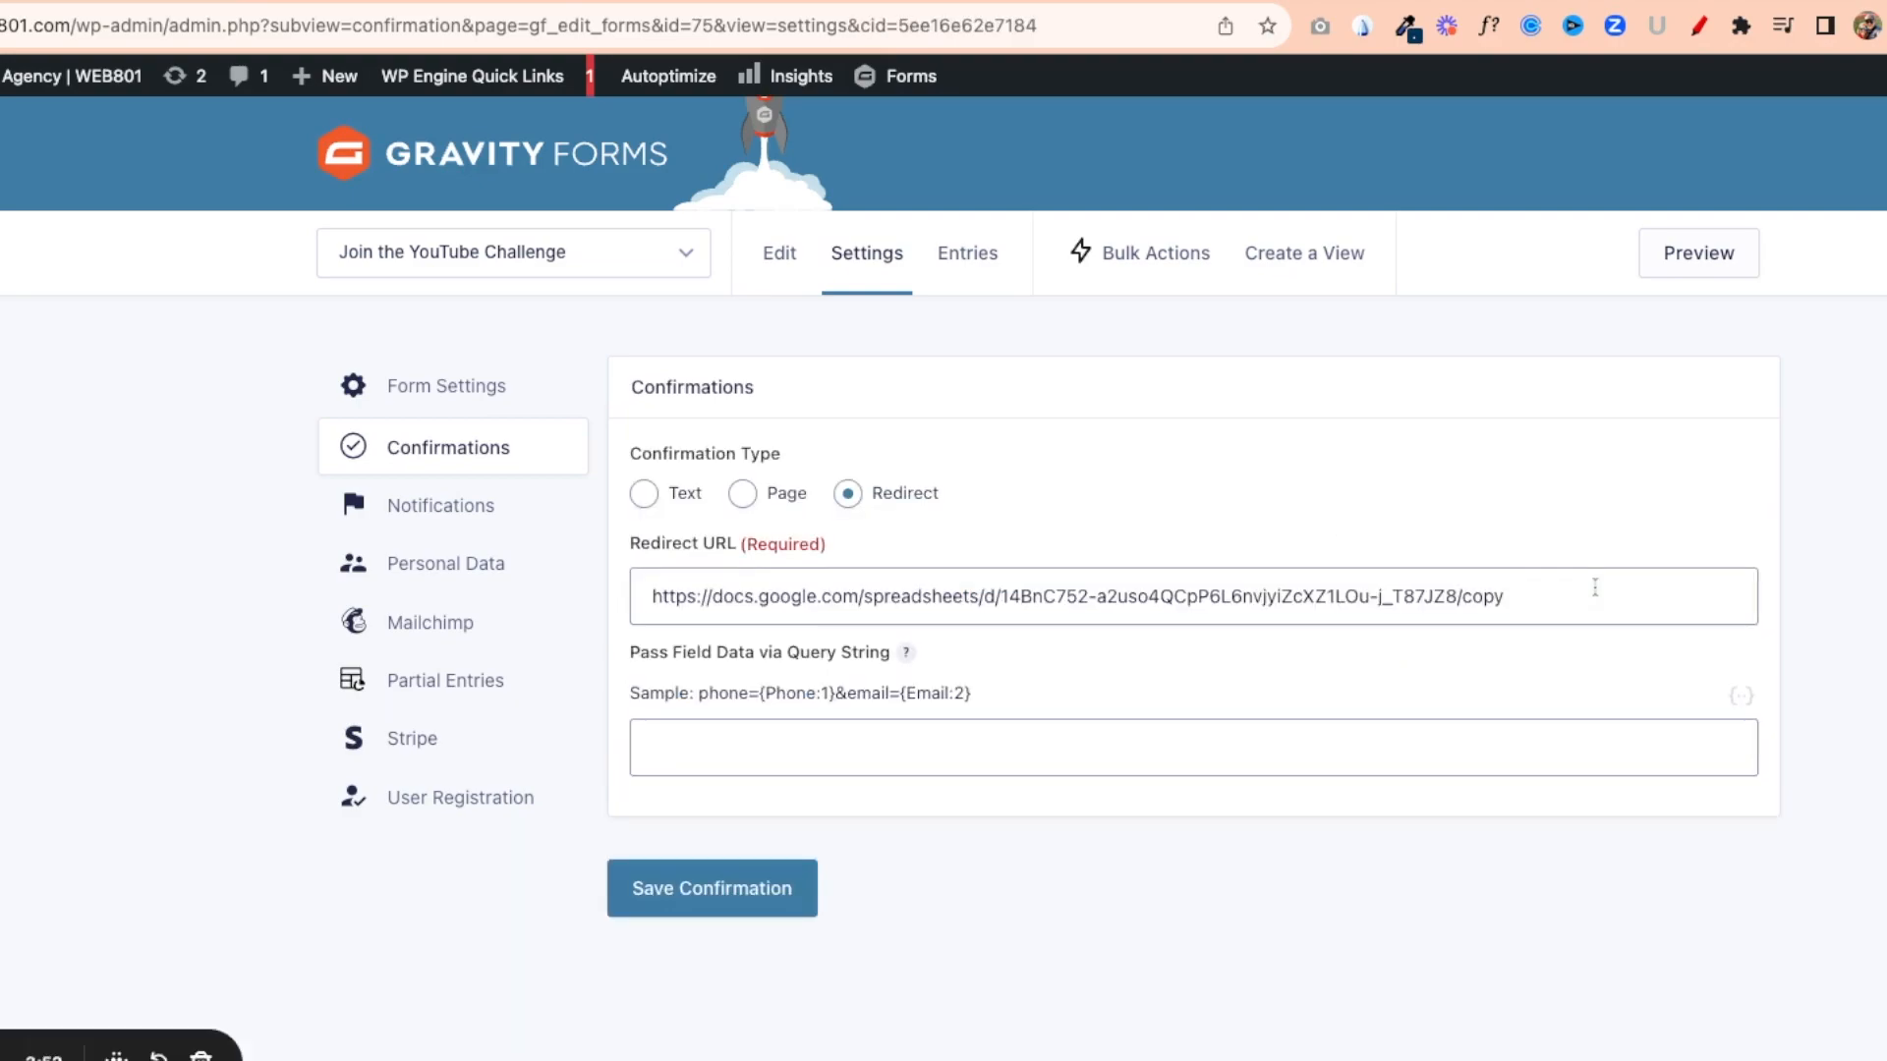
double_click(1471, 595)
key(ctrl+a)
key(ctrl+v)
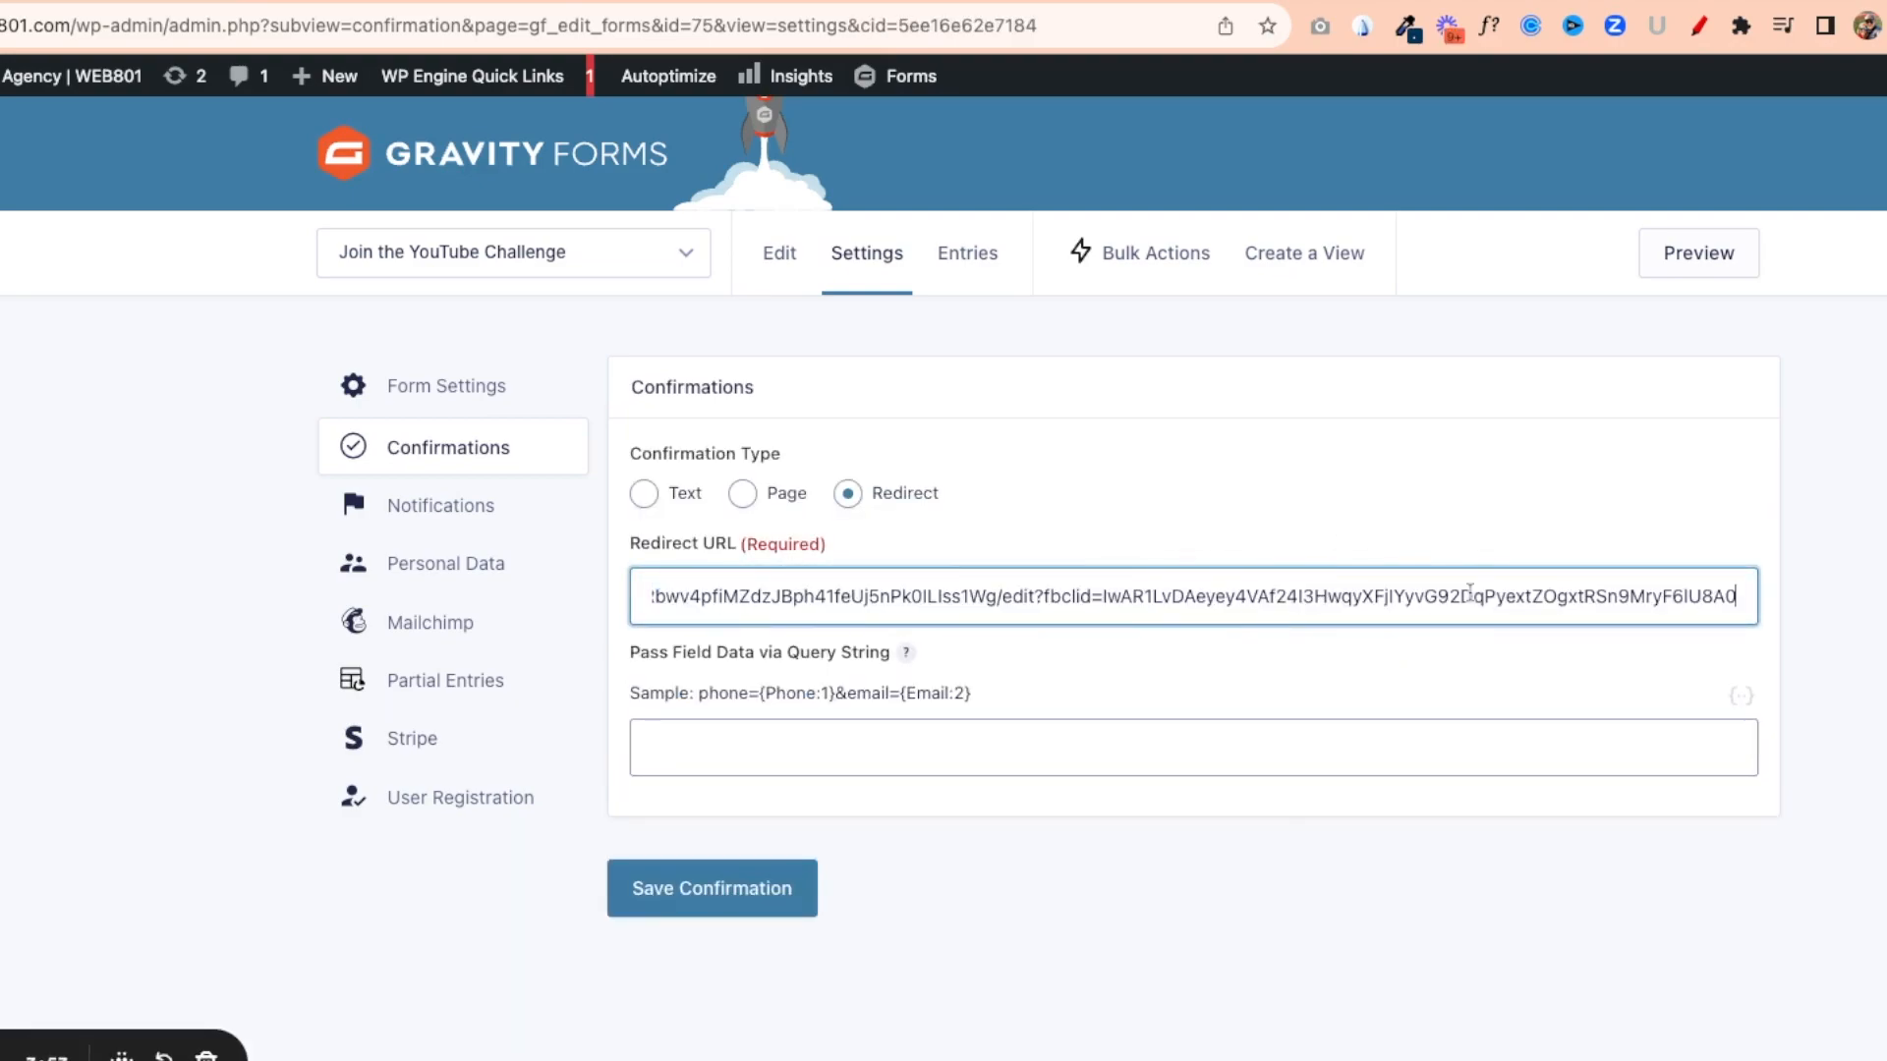
key(Home)
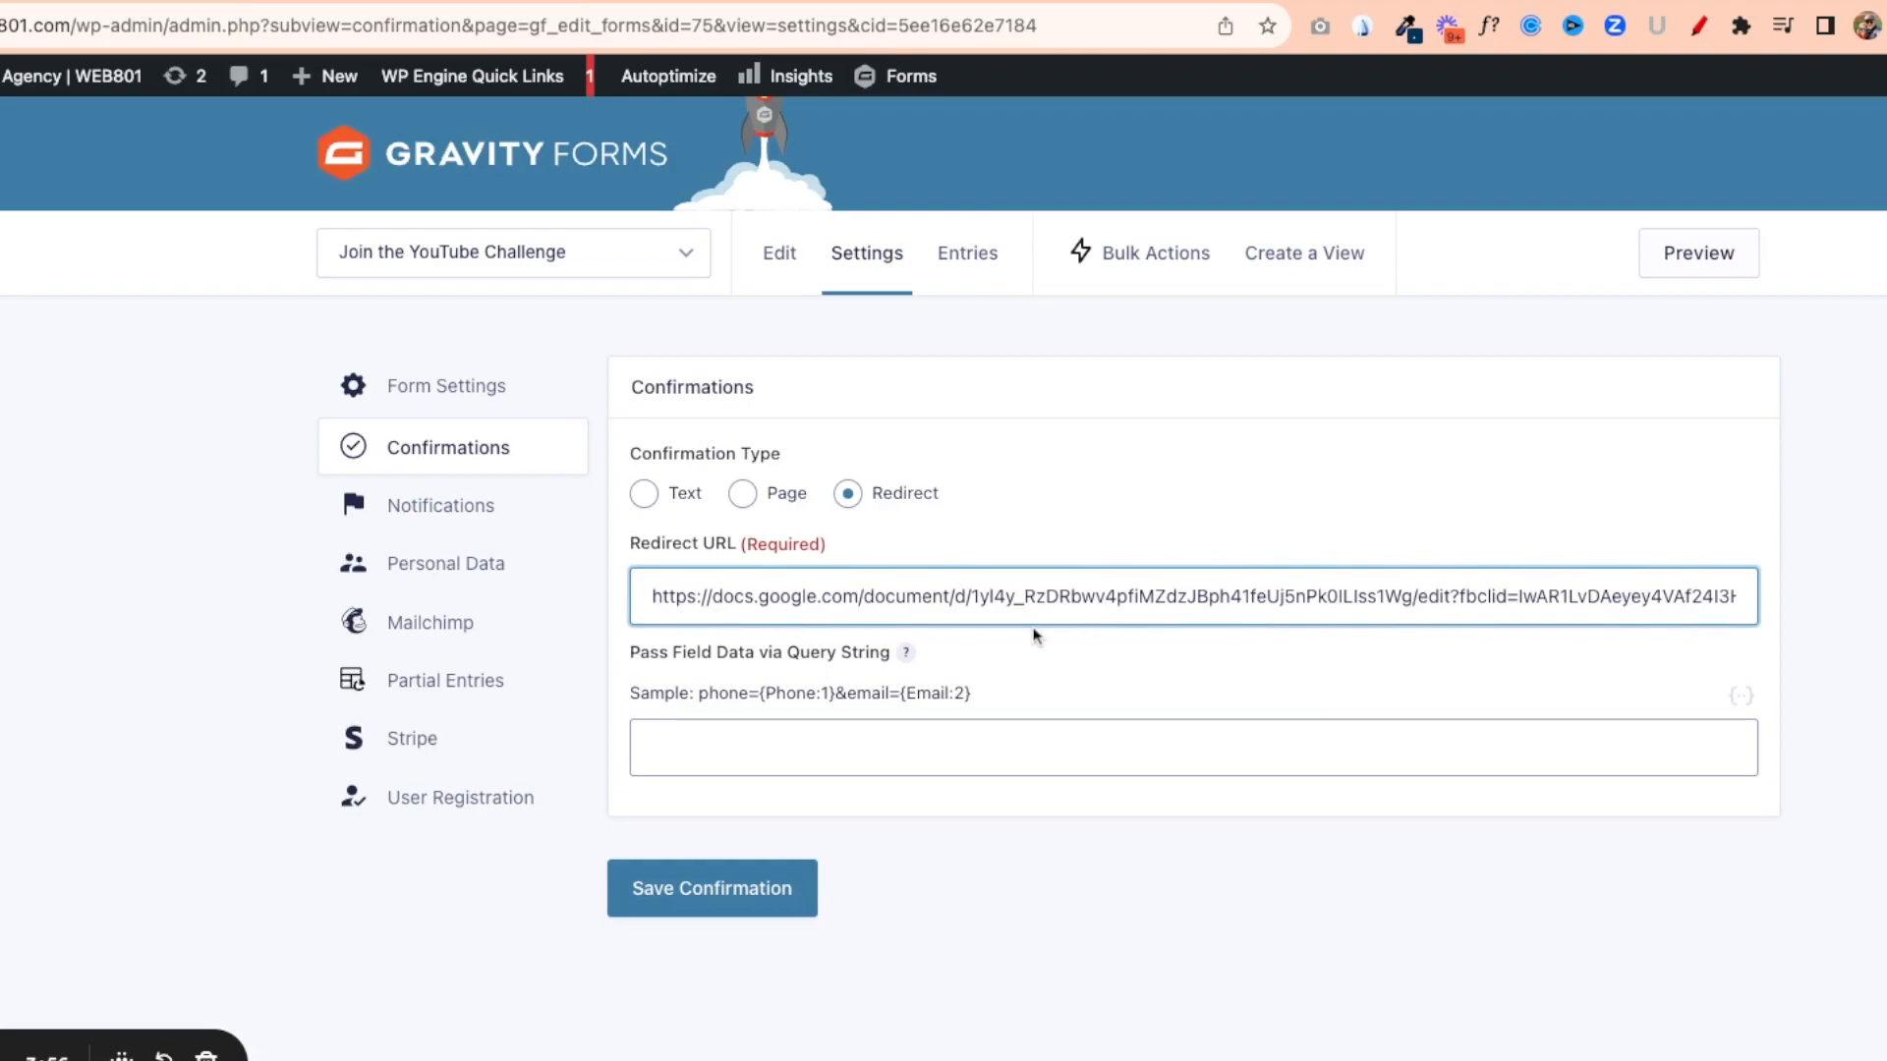
click(744, 892)
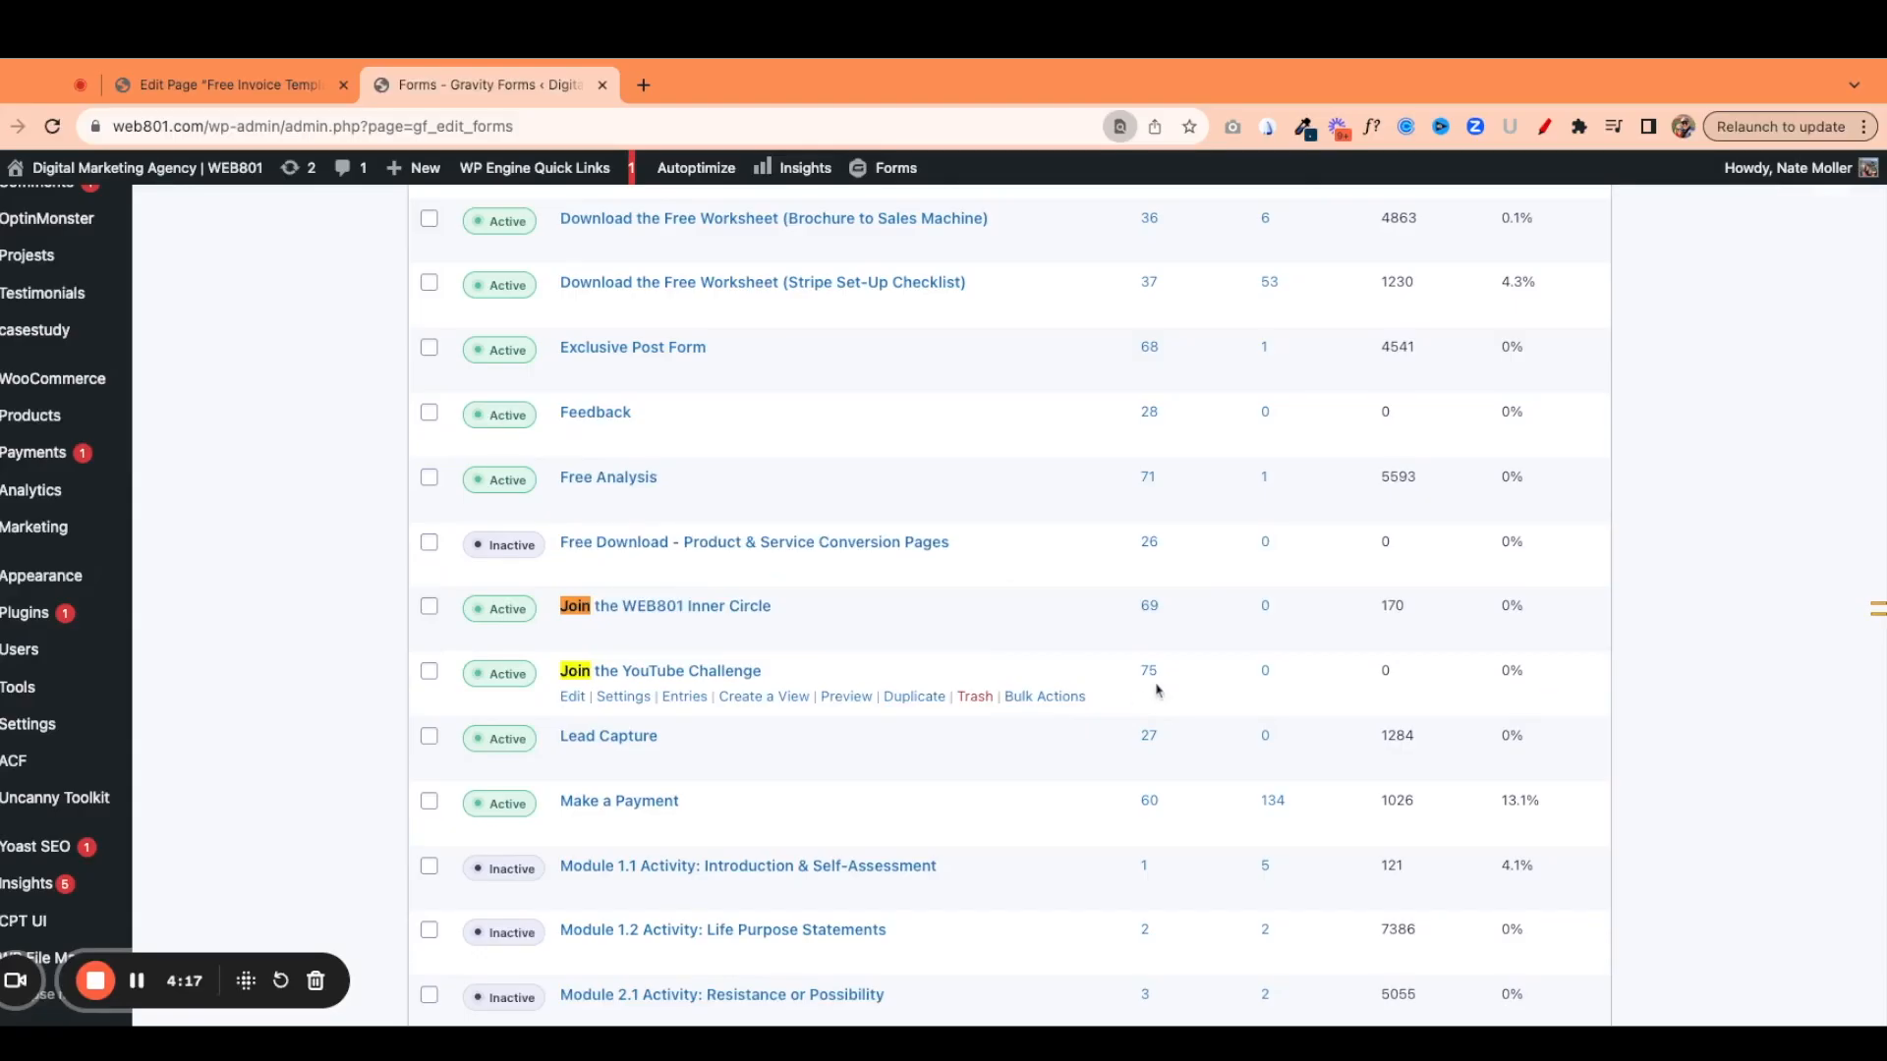
Set the Form ID of The YouTube Channel Challenge page to 75 and publish the page.
click(226, 84)
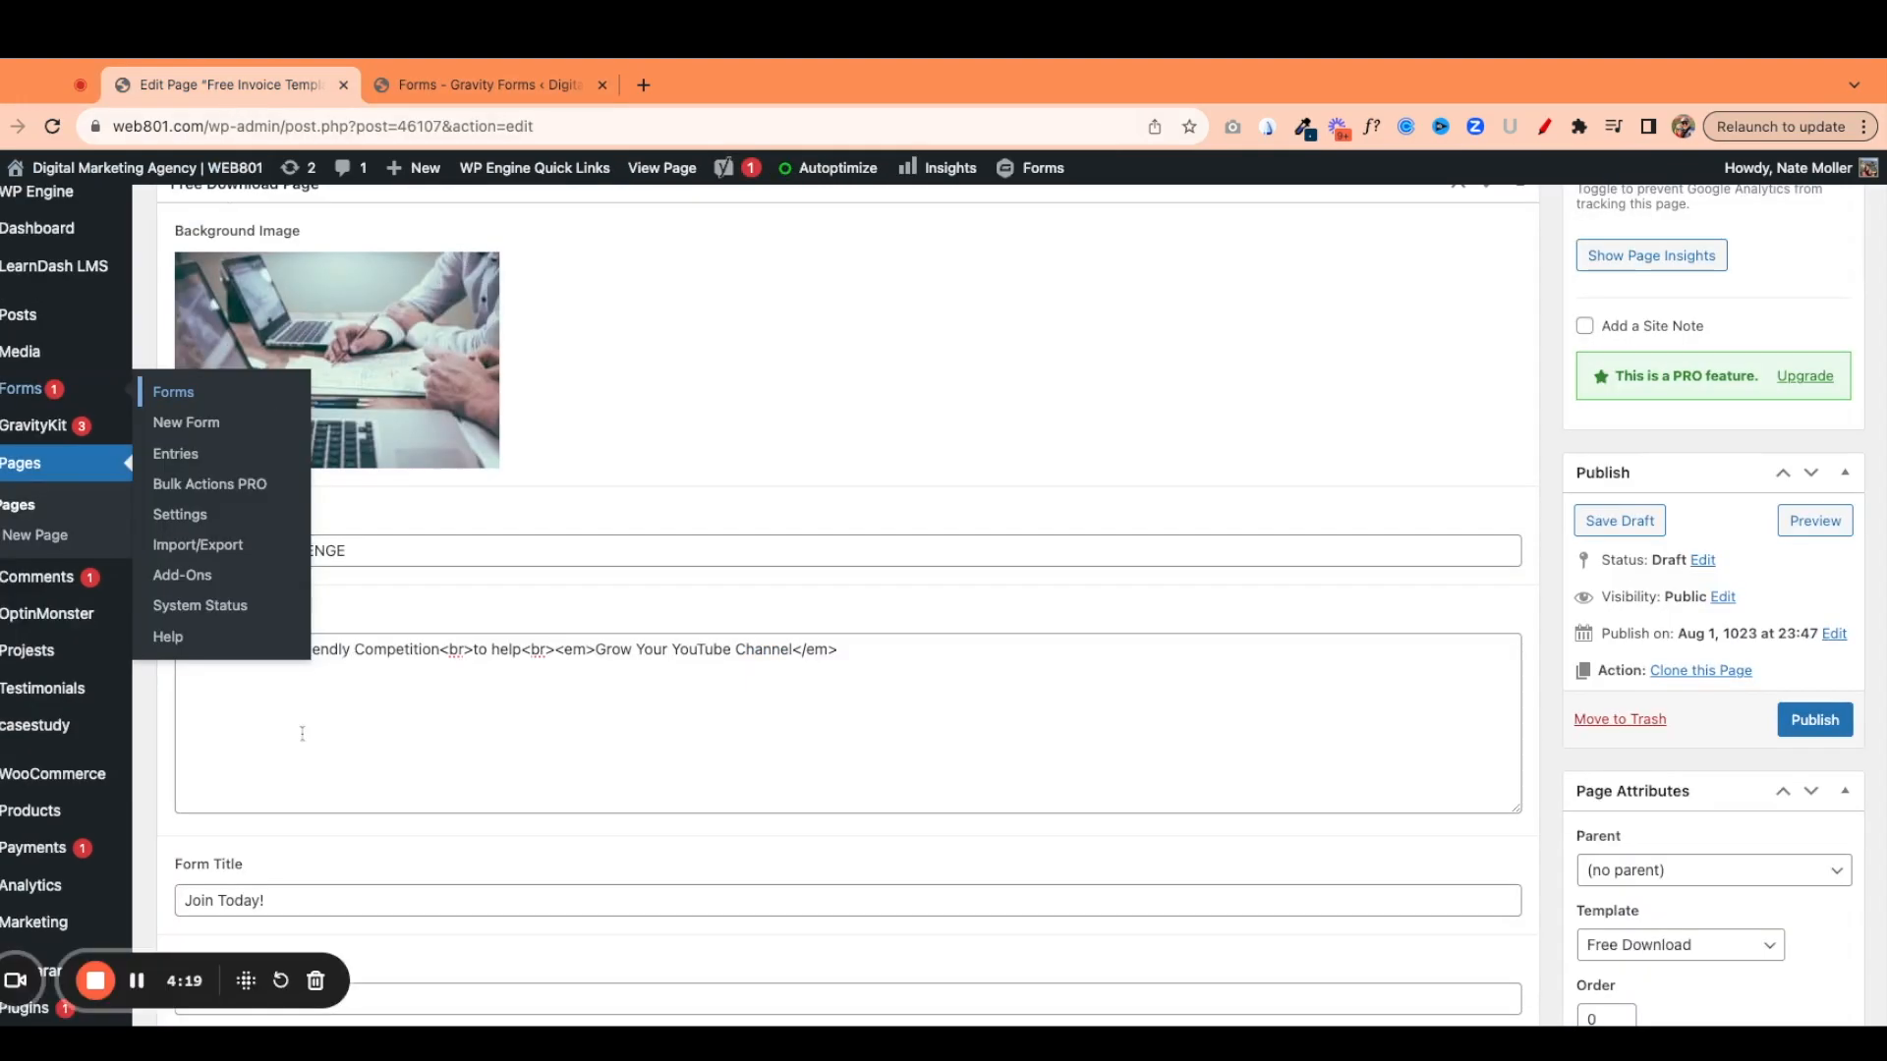
scroll(212, 756, down, 3)
click(211, 764)
text(75)
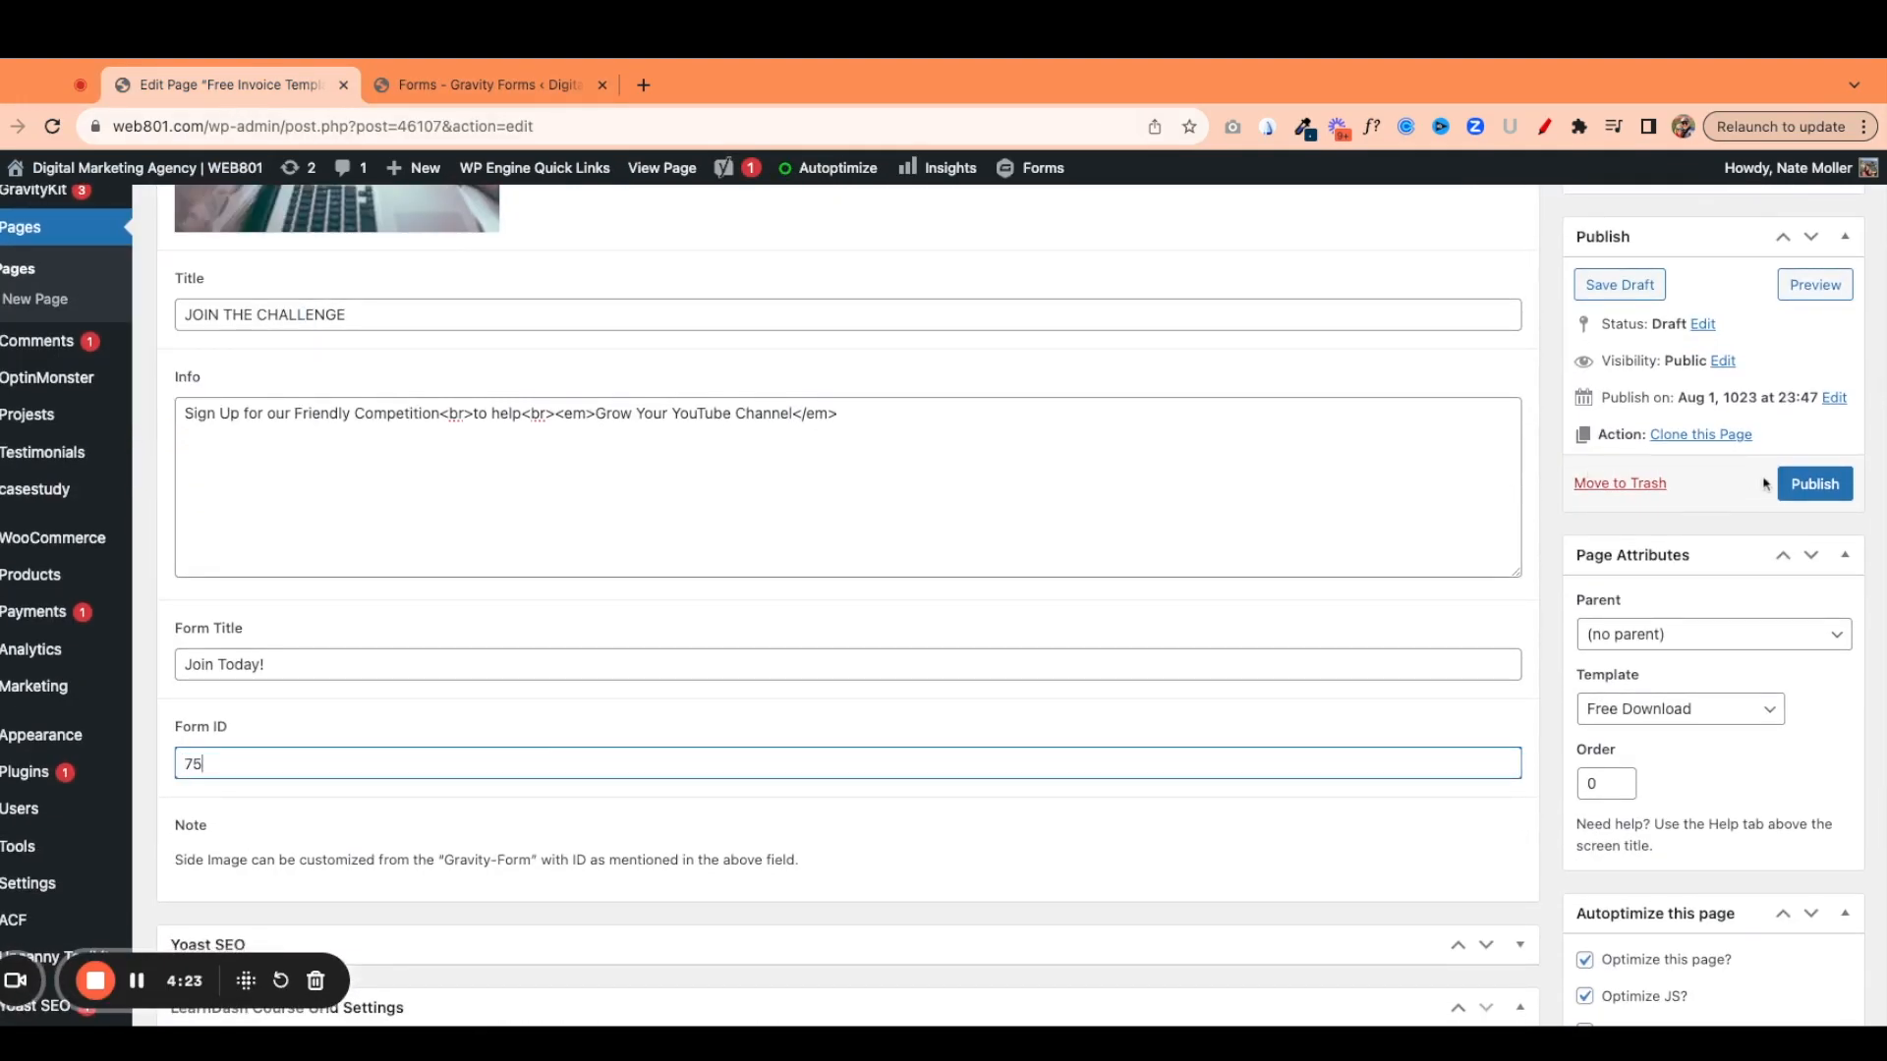
click(1816, 484)
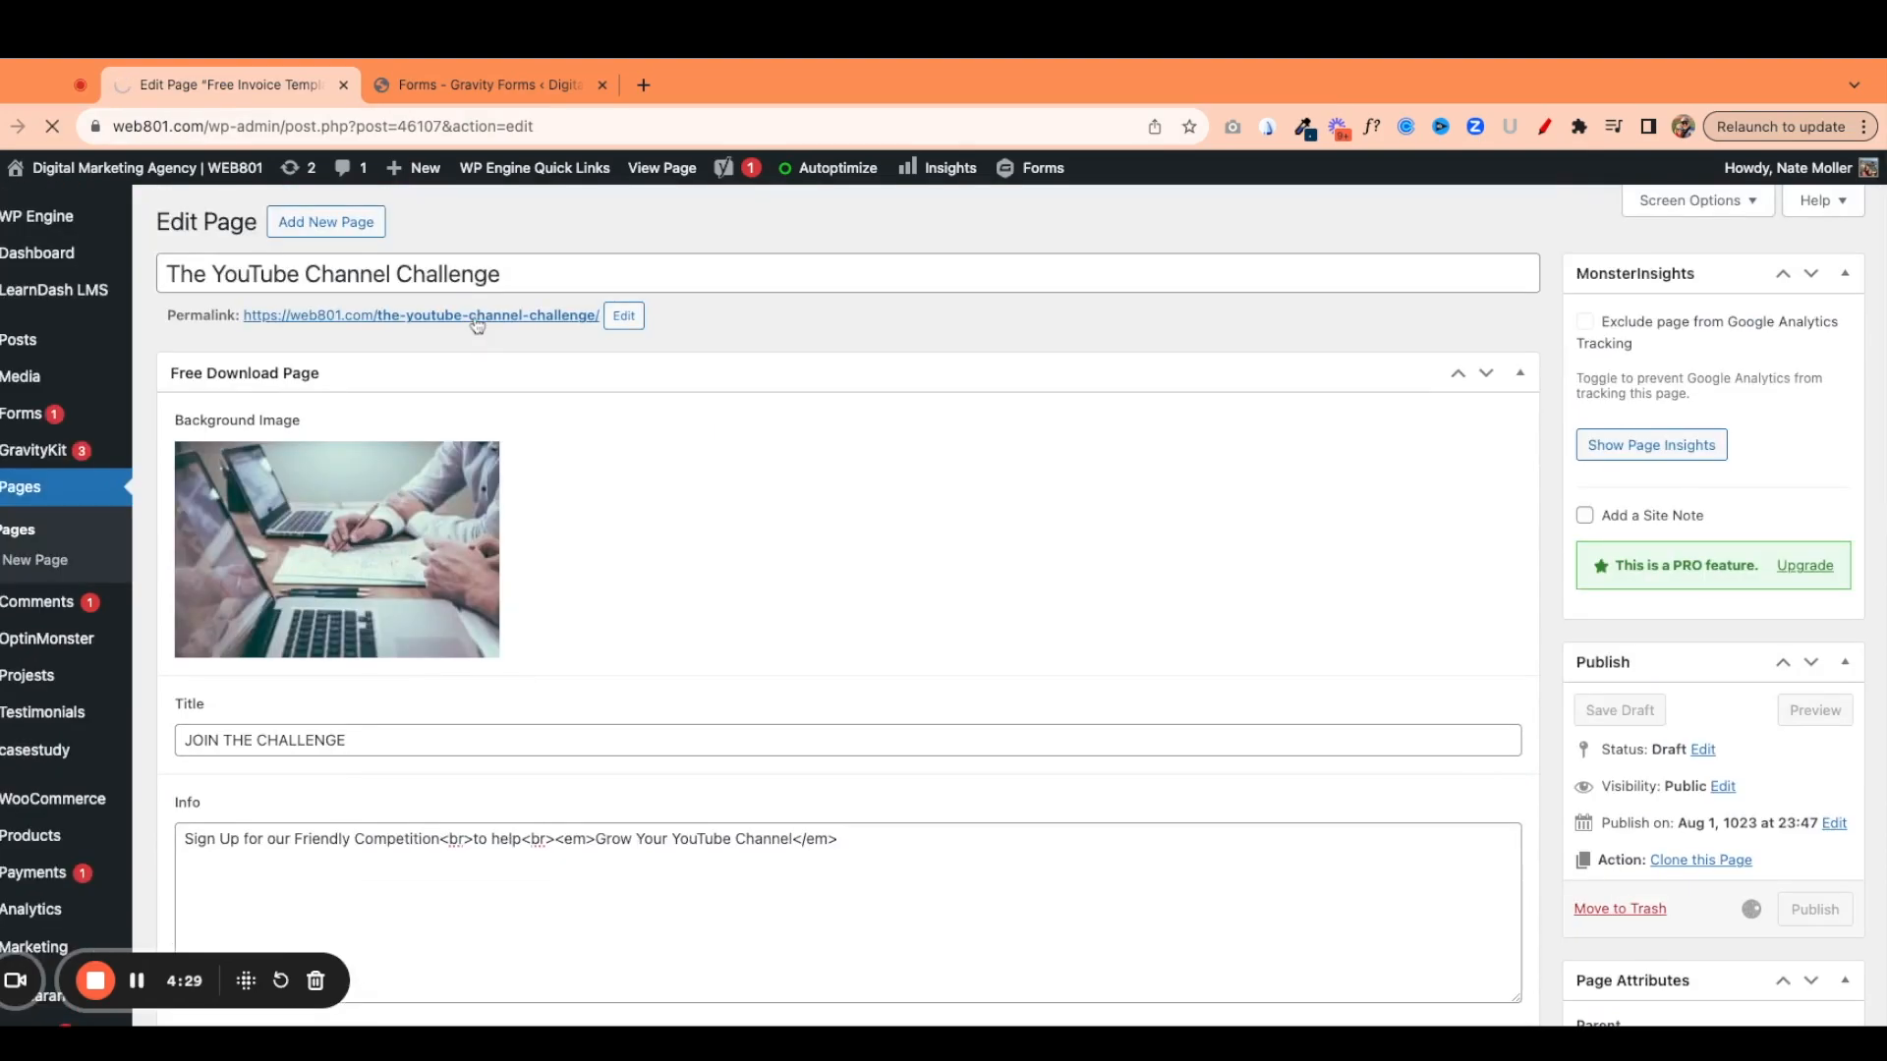
Open the published challenge page in a new browser tab and review its heading and sign-up form.
super+click(478, 323)
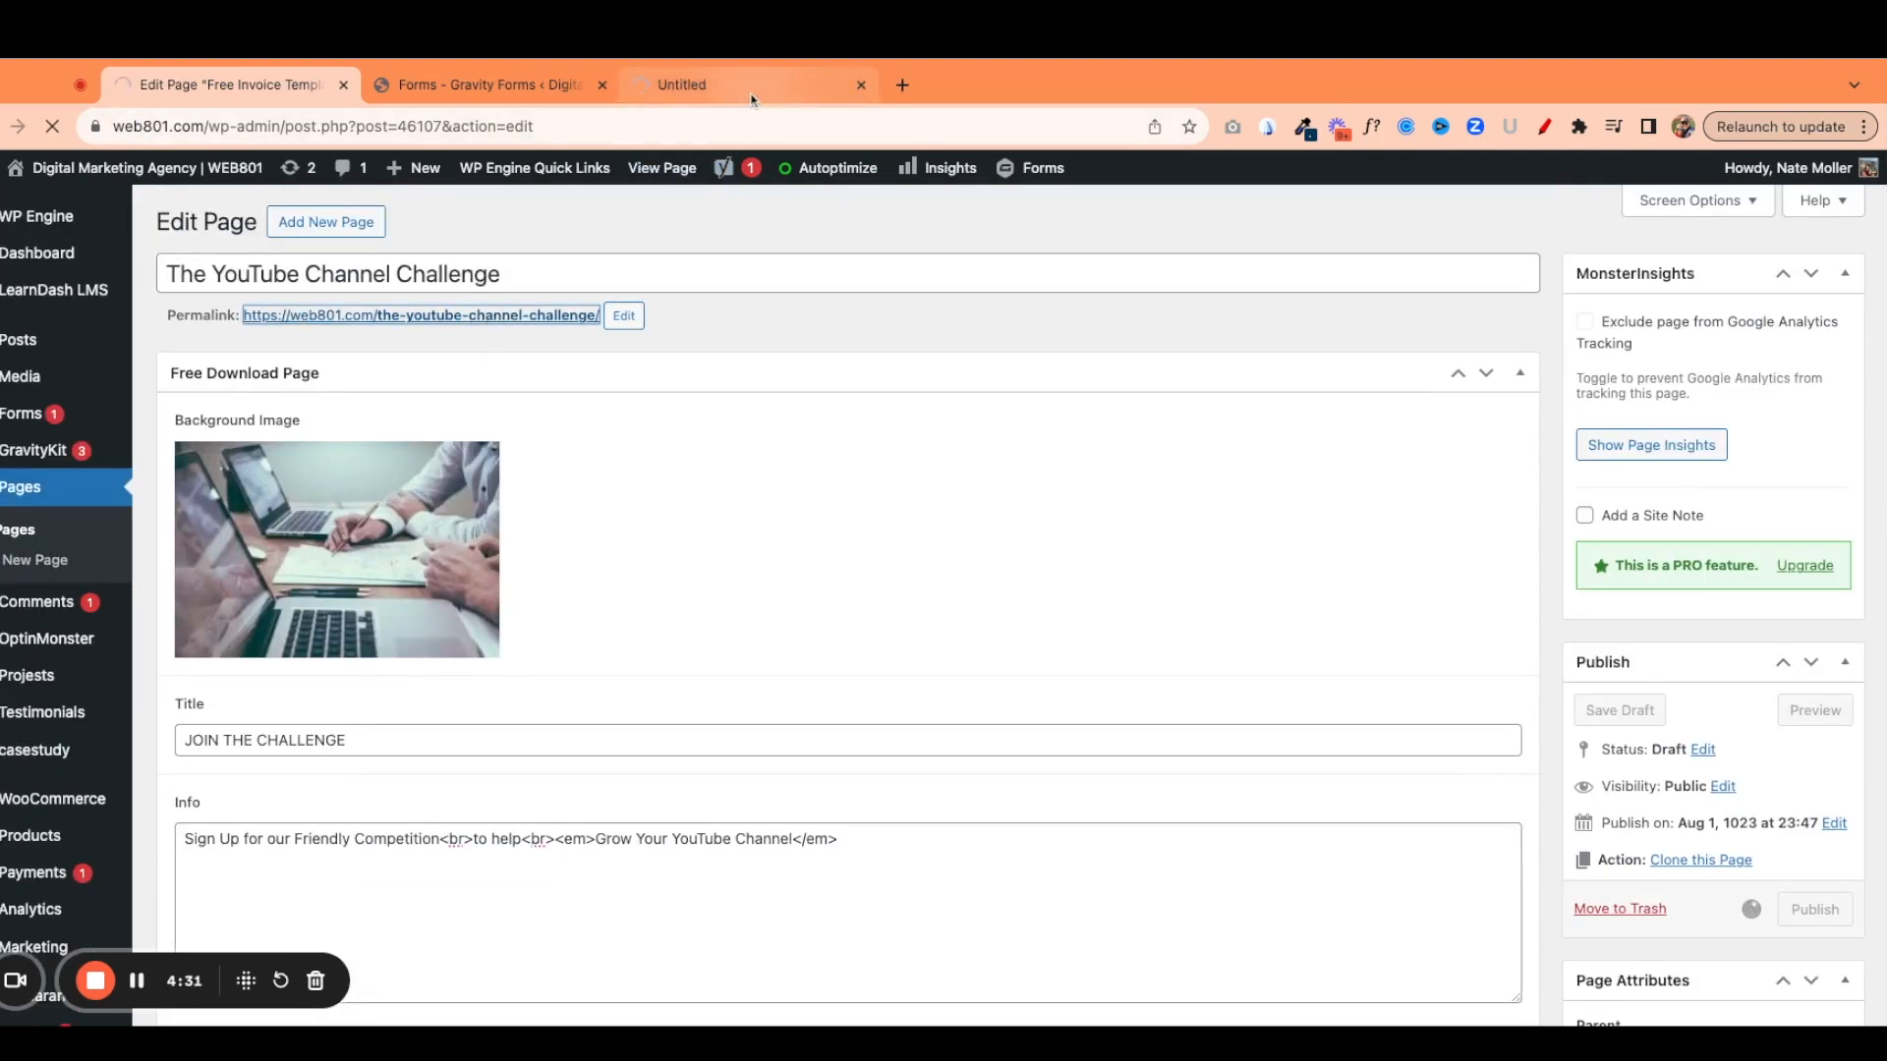
click(752, 98)
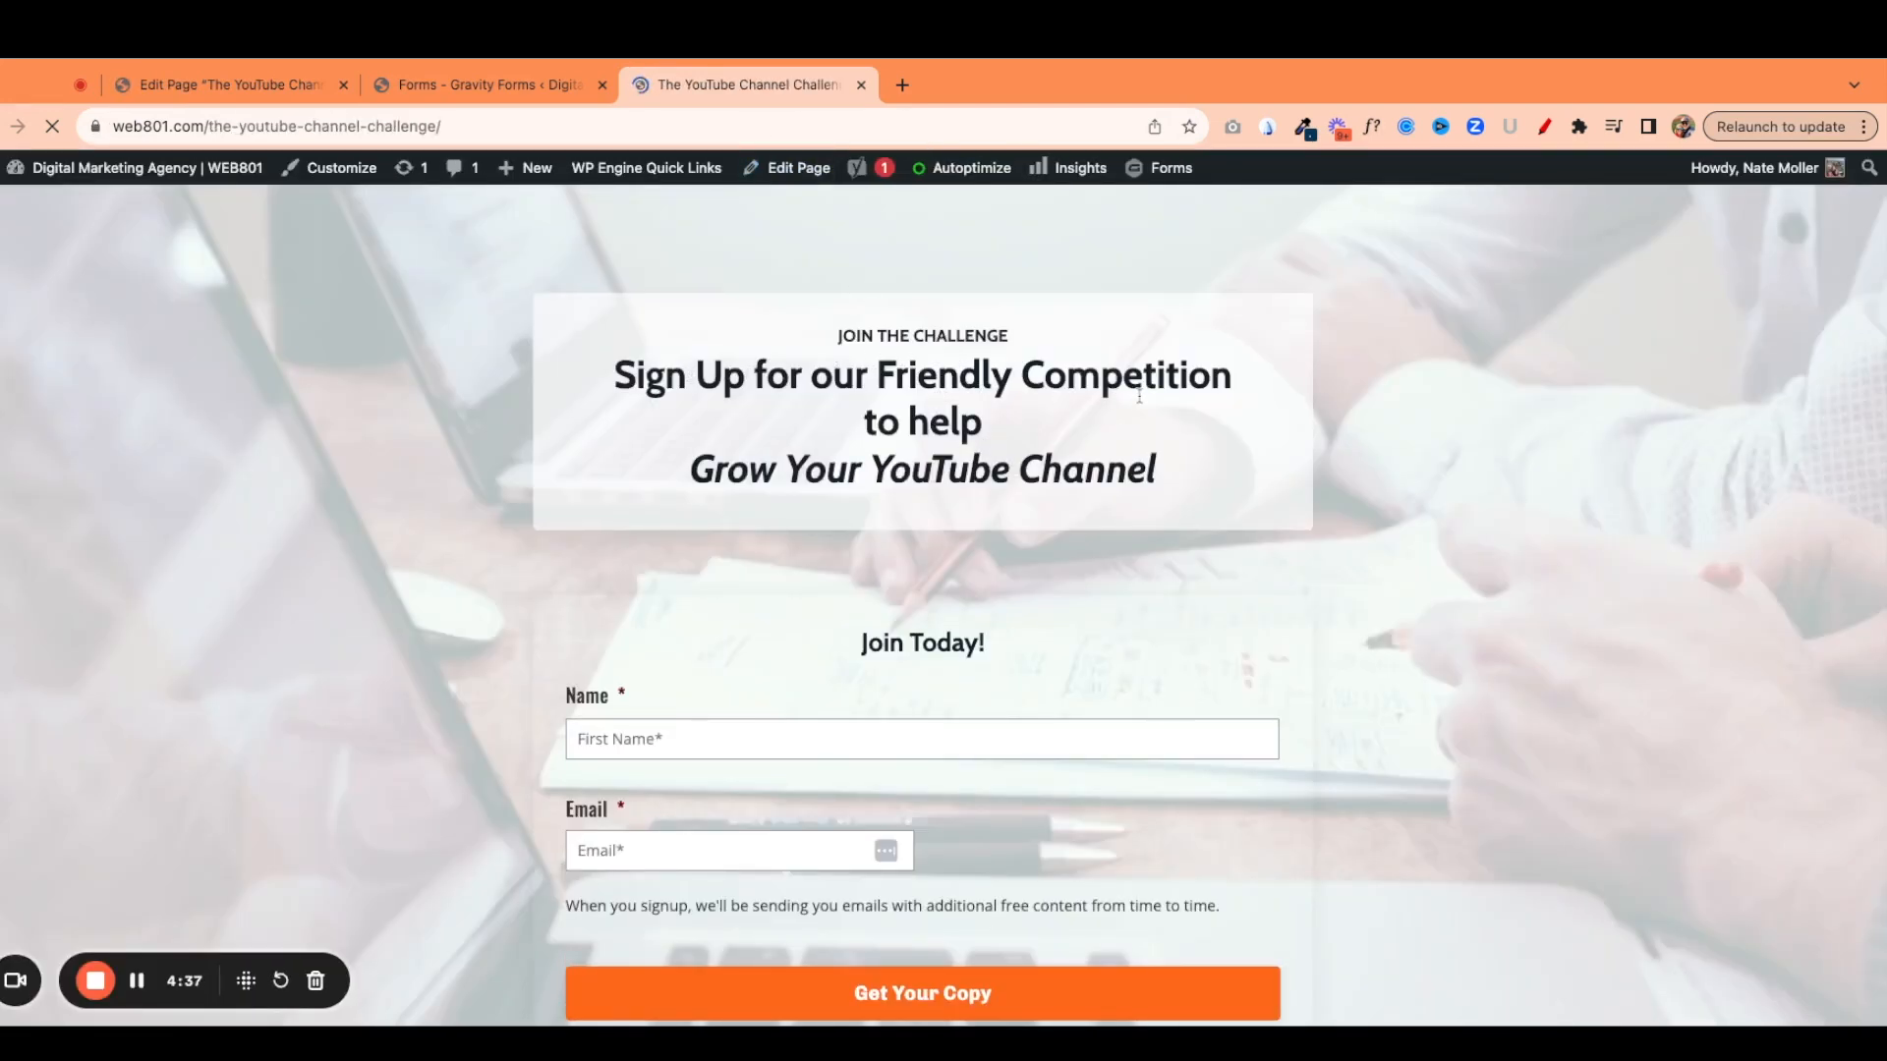
scroll(977, 615, down, 3)
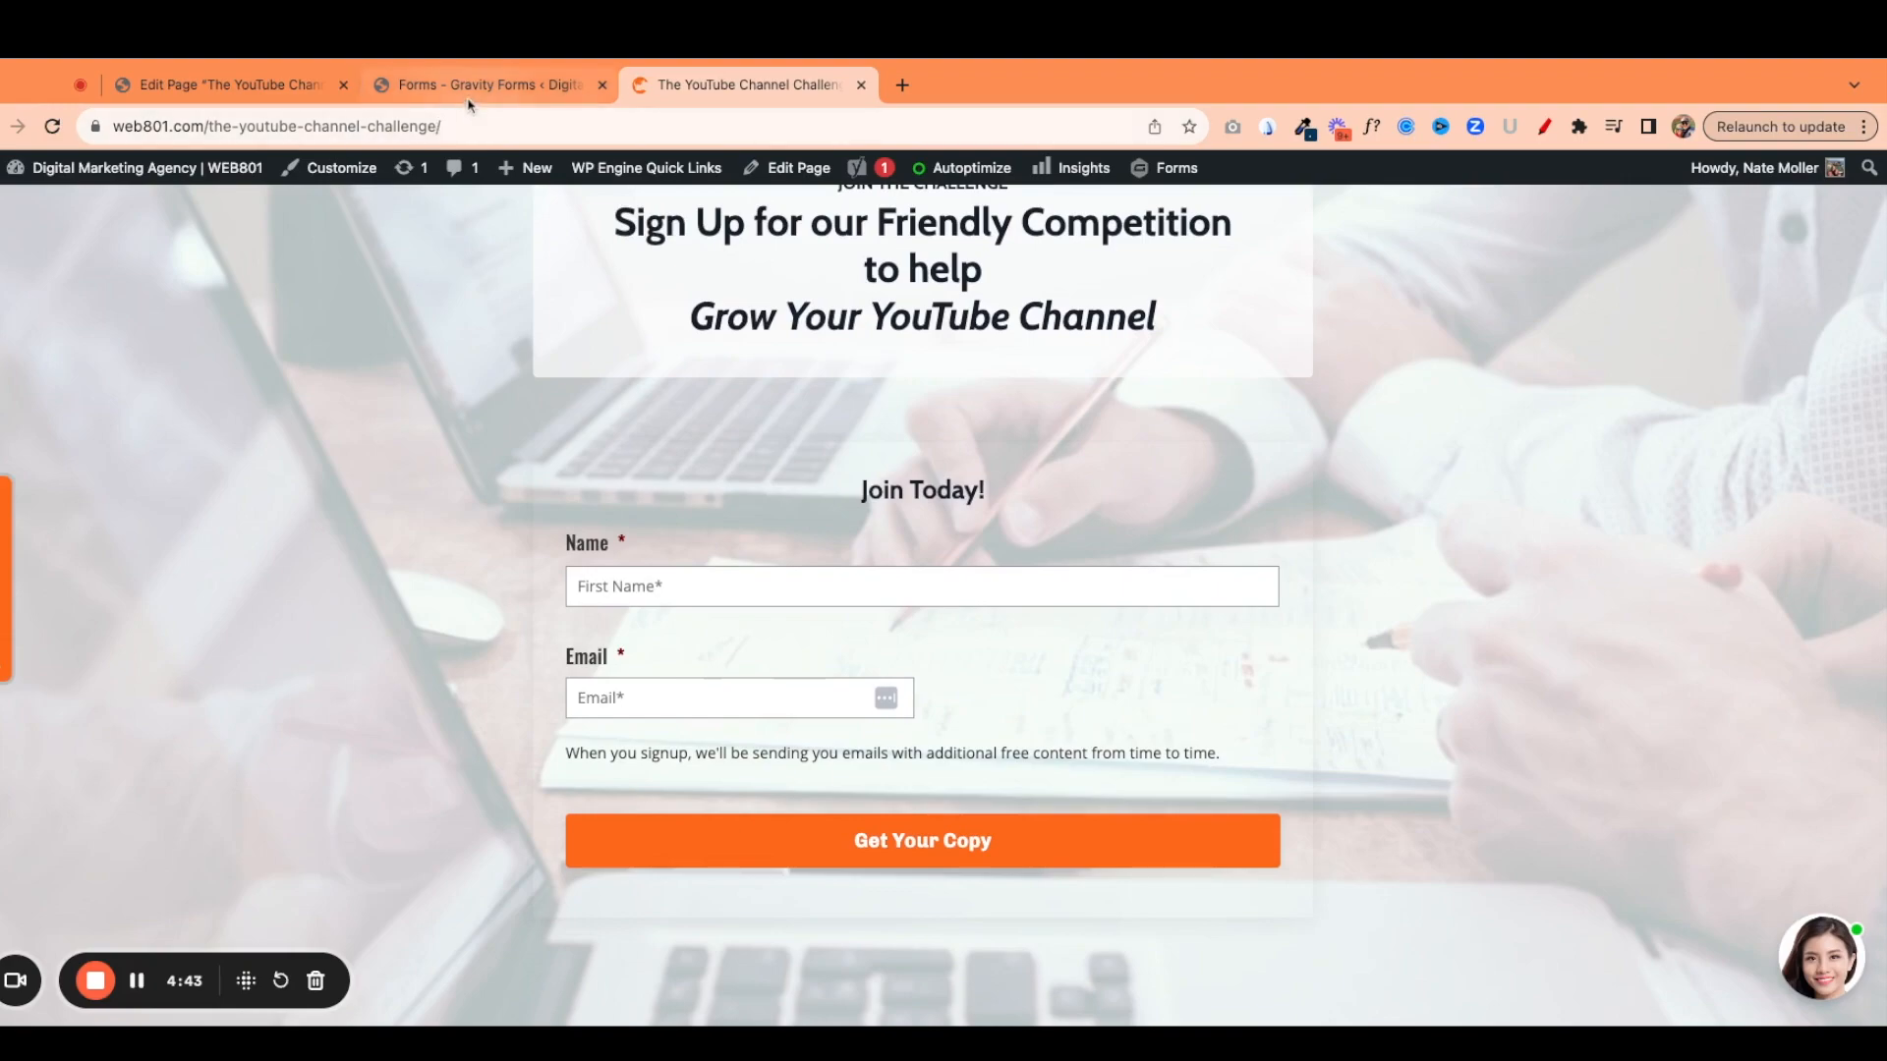
Set the submit button text of the "Join the YouTube Challenge" form to "Join Today", save the form and reload the published page.
key(ctrl+shift+Tab)
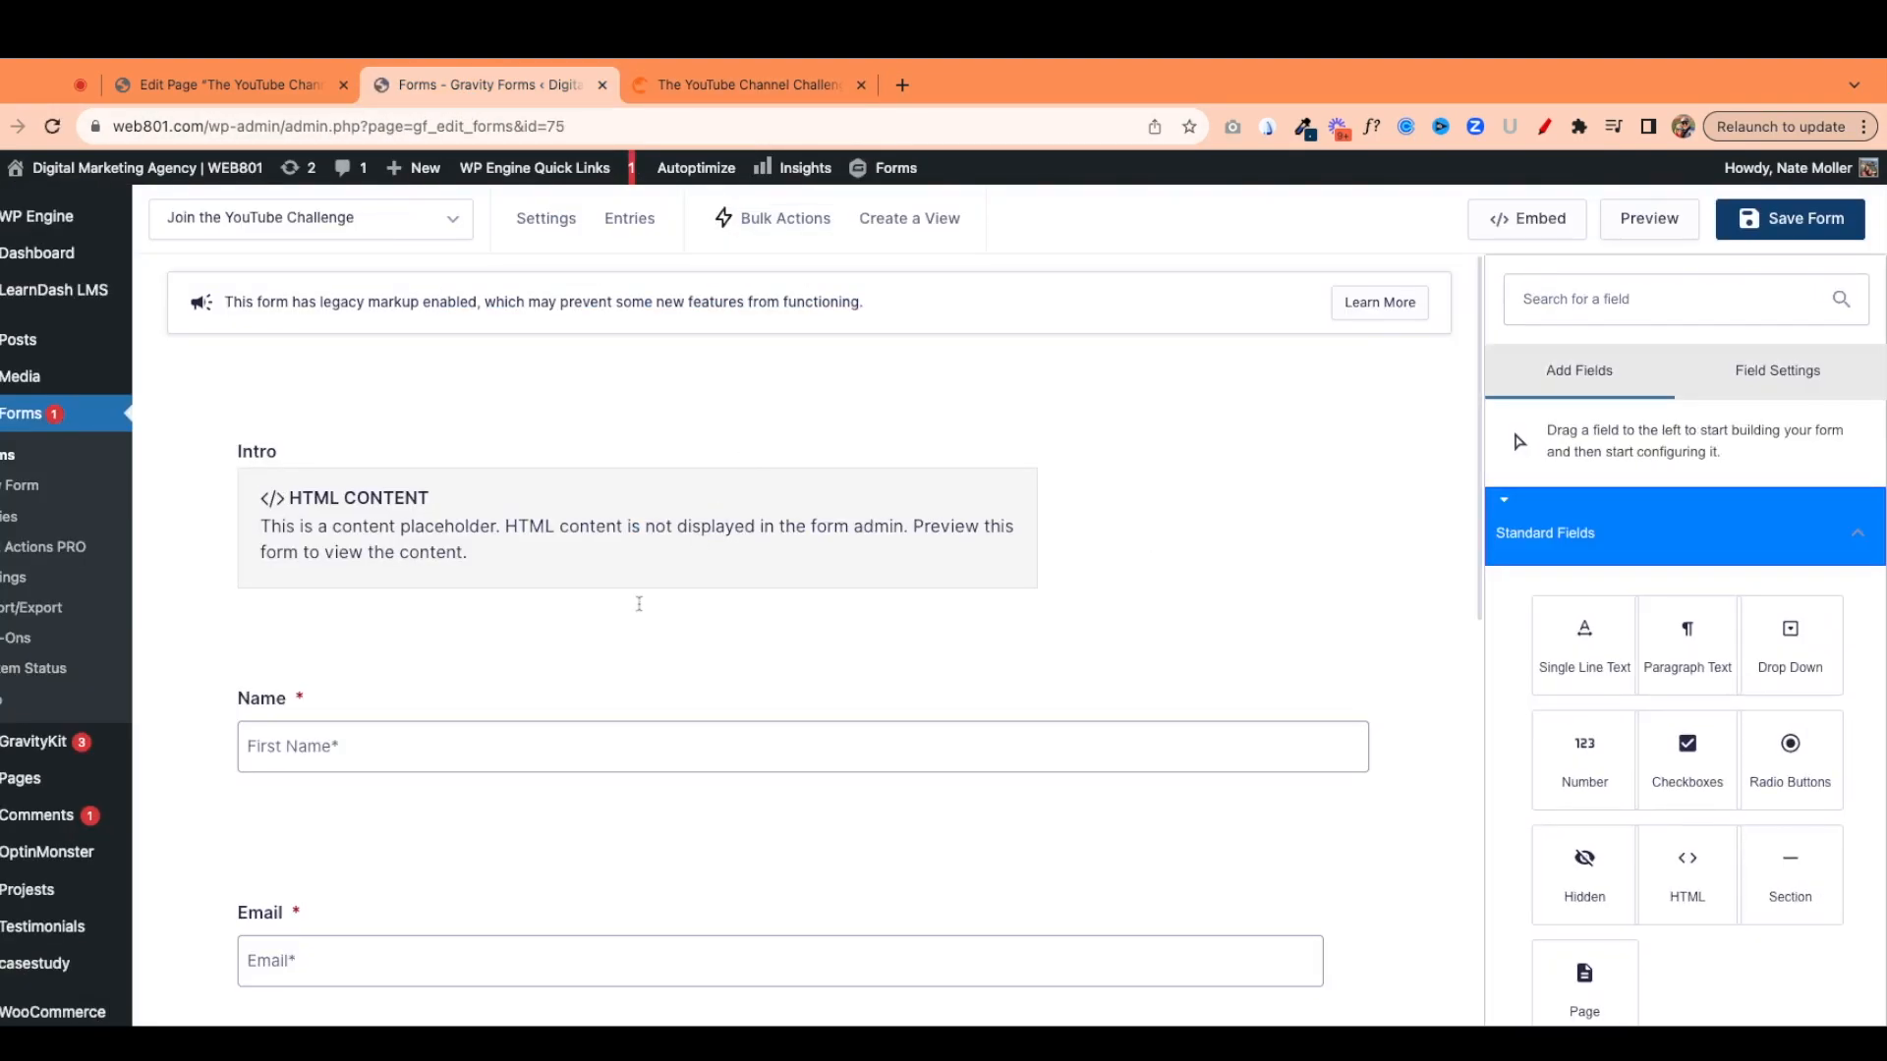
scroll(631, 513, down, 8)
scroll(337, 667, down, 1)
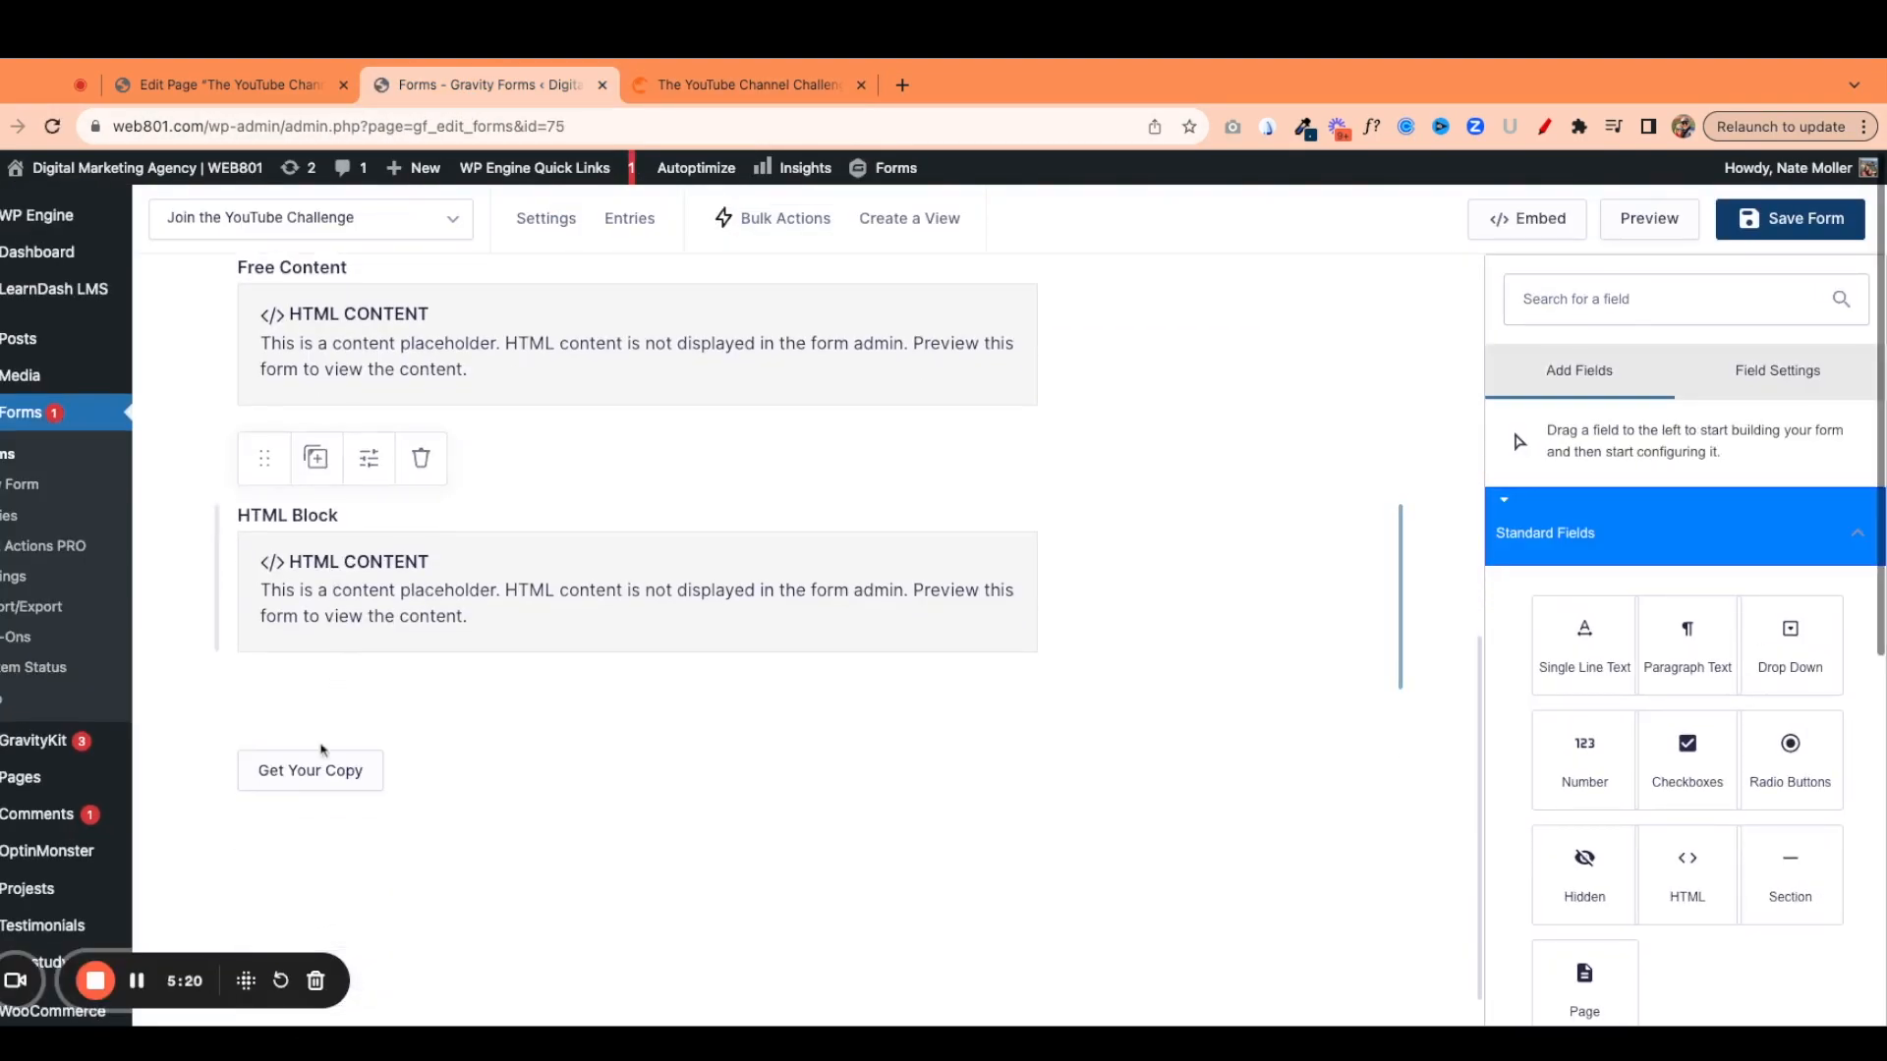
click(300, 771)
click(1586, 706)
triple_click(1585, 706)
text(Join Today)
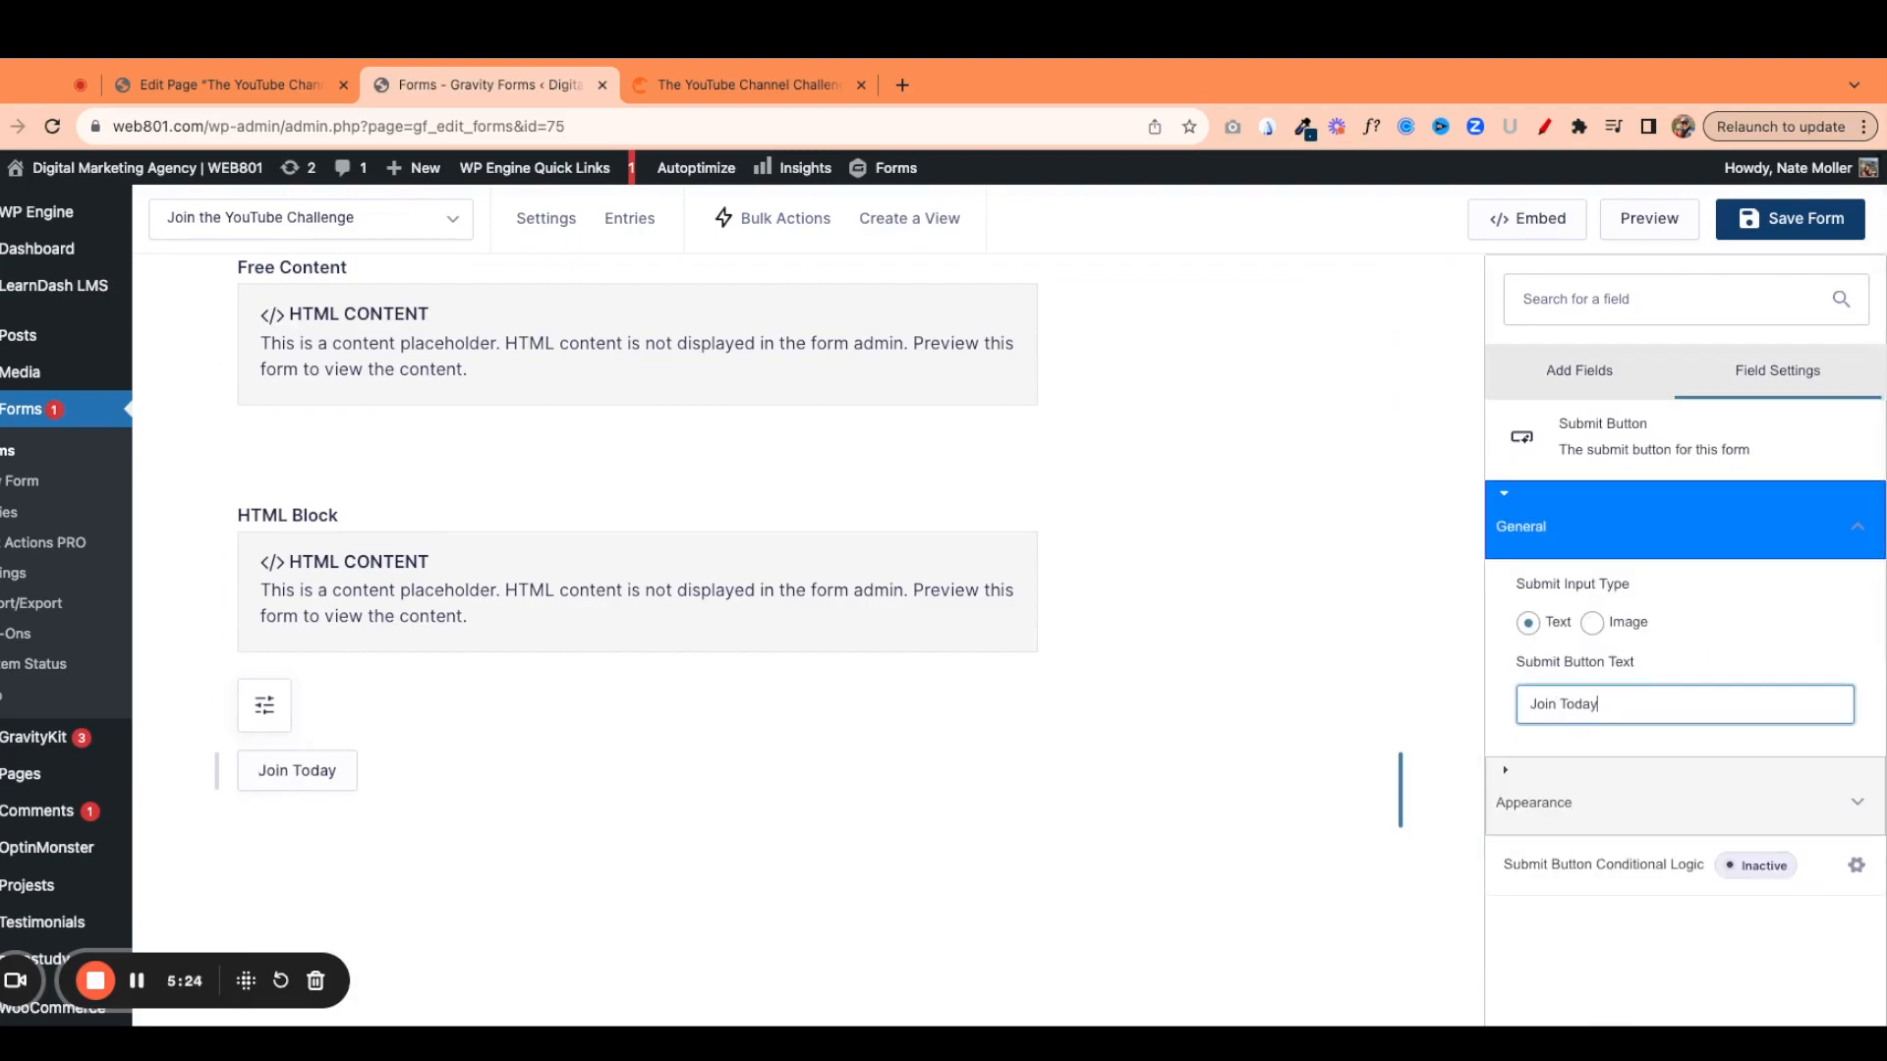
scroll(1229, 705, up, 5)
key(super+s)
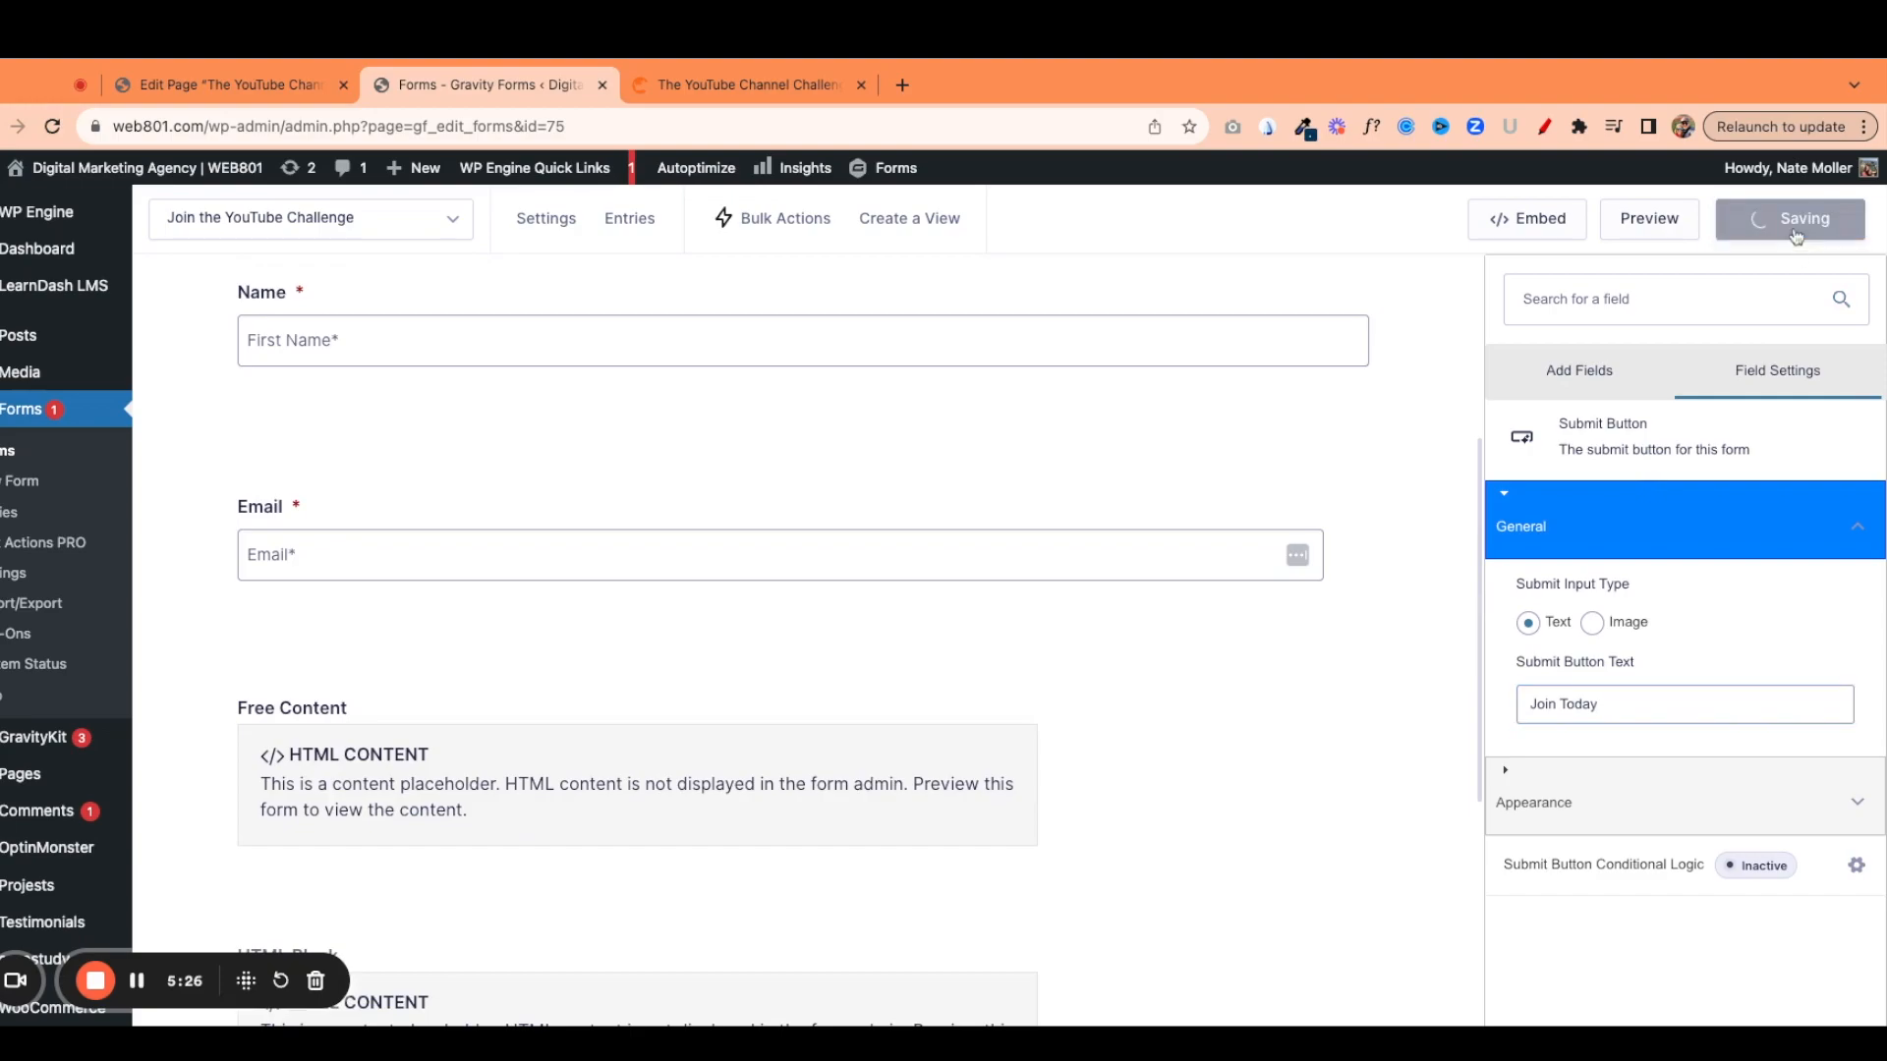
click(767, 86)
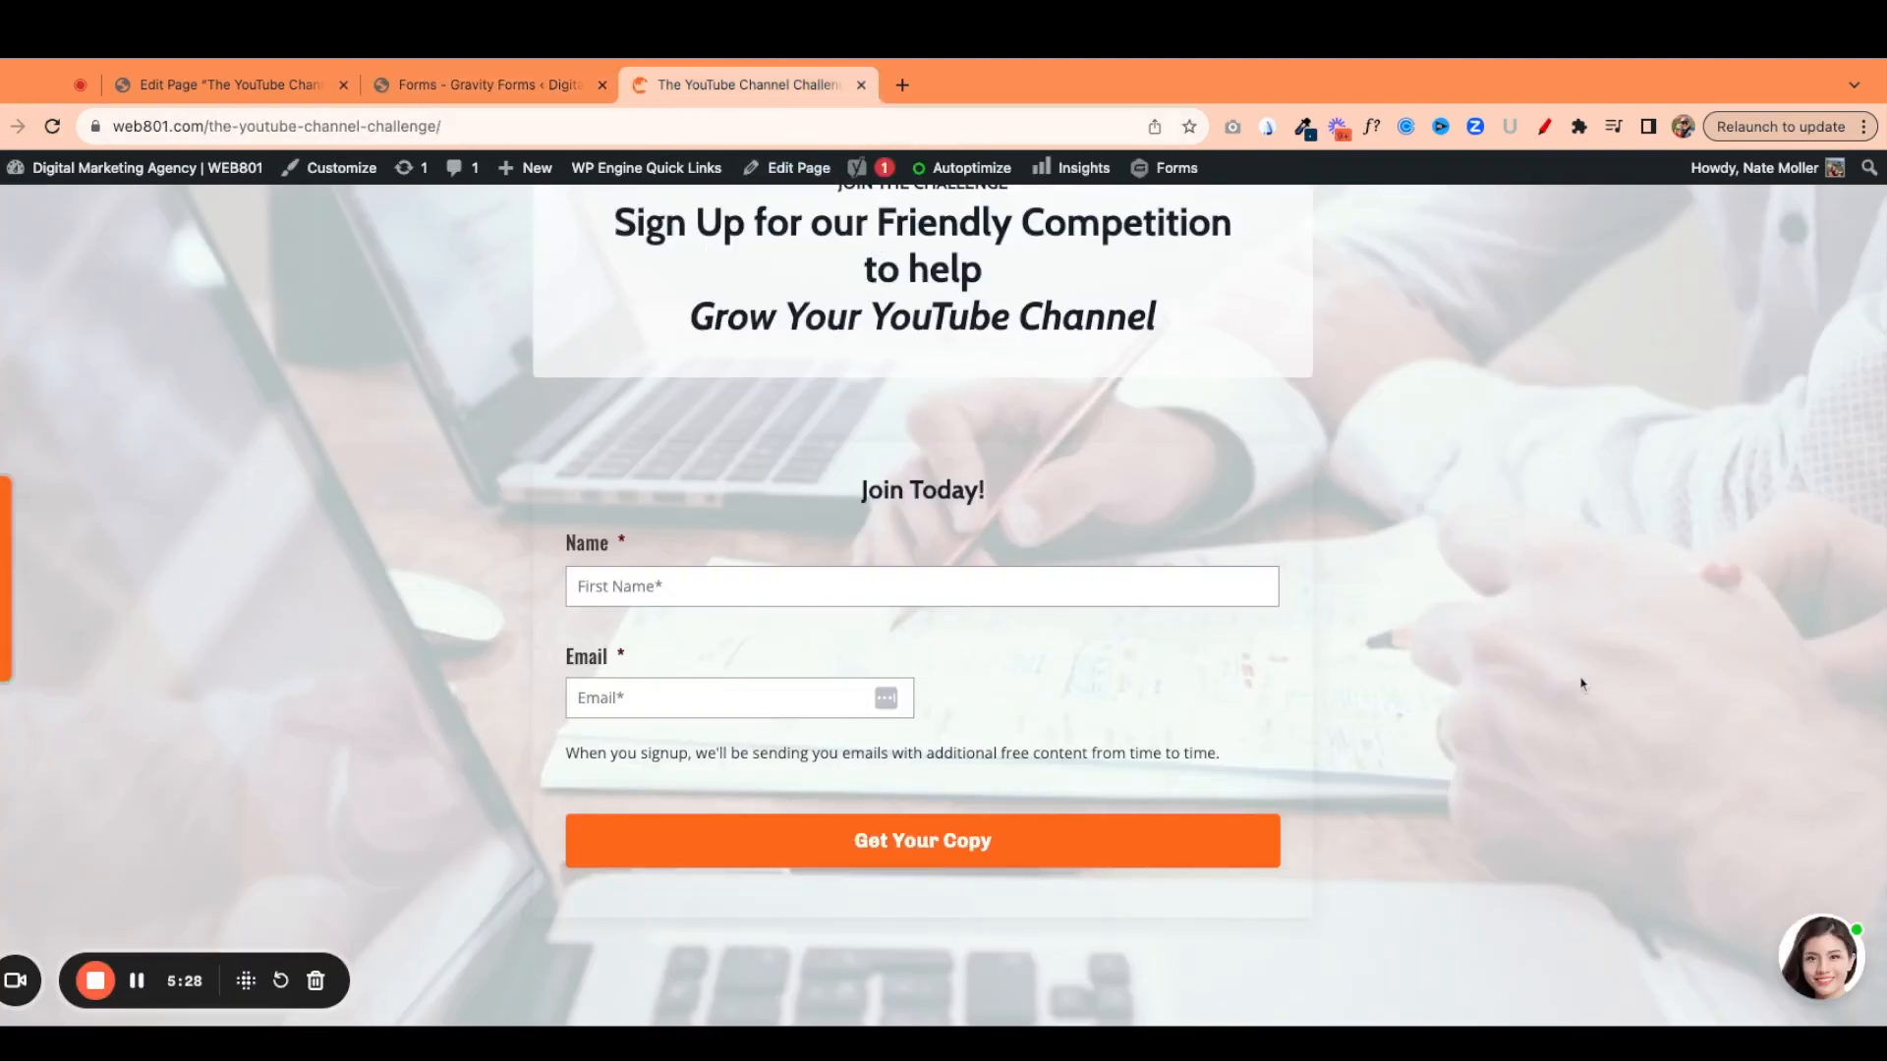
key(super+r)
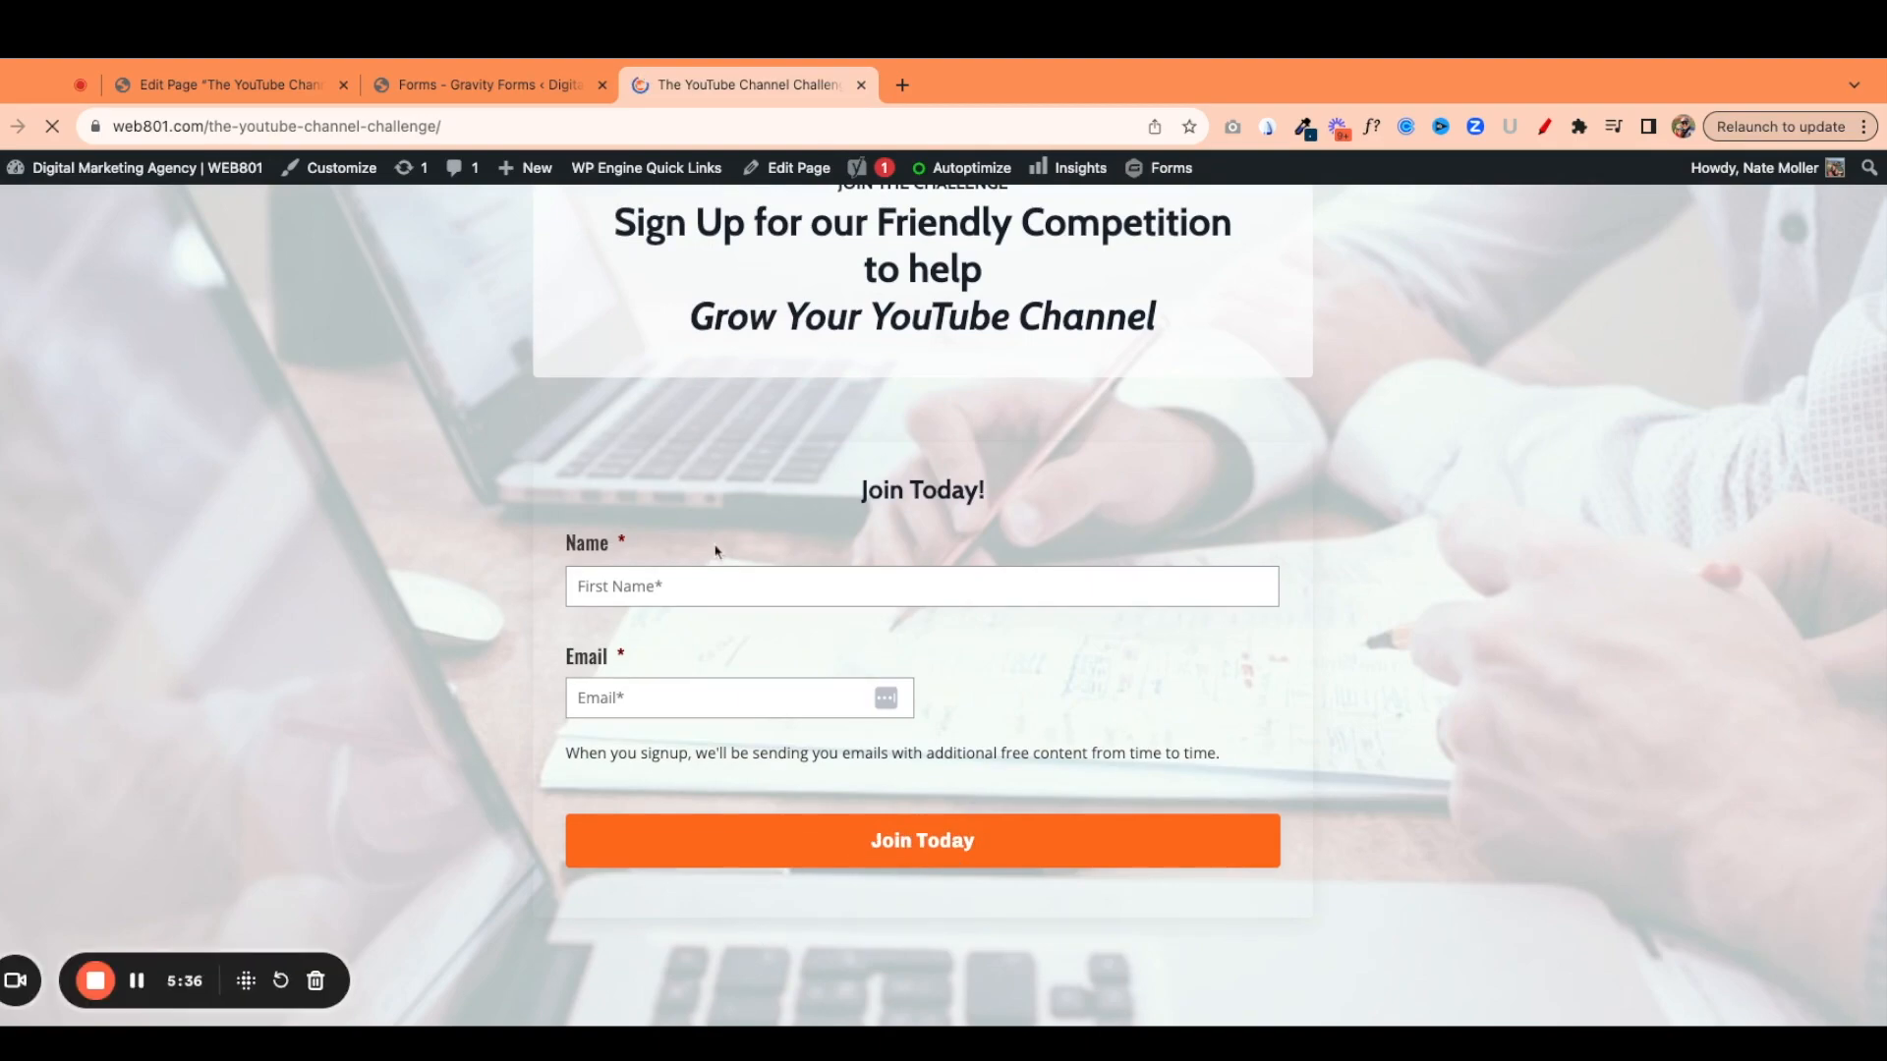
Open bit.ly in a new browser tab and copy the published challenge page's web address.
click(902, 86)
text(bit.)
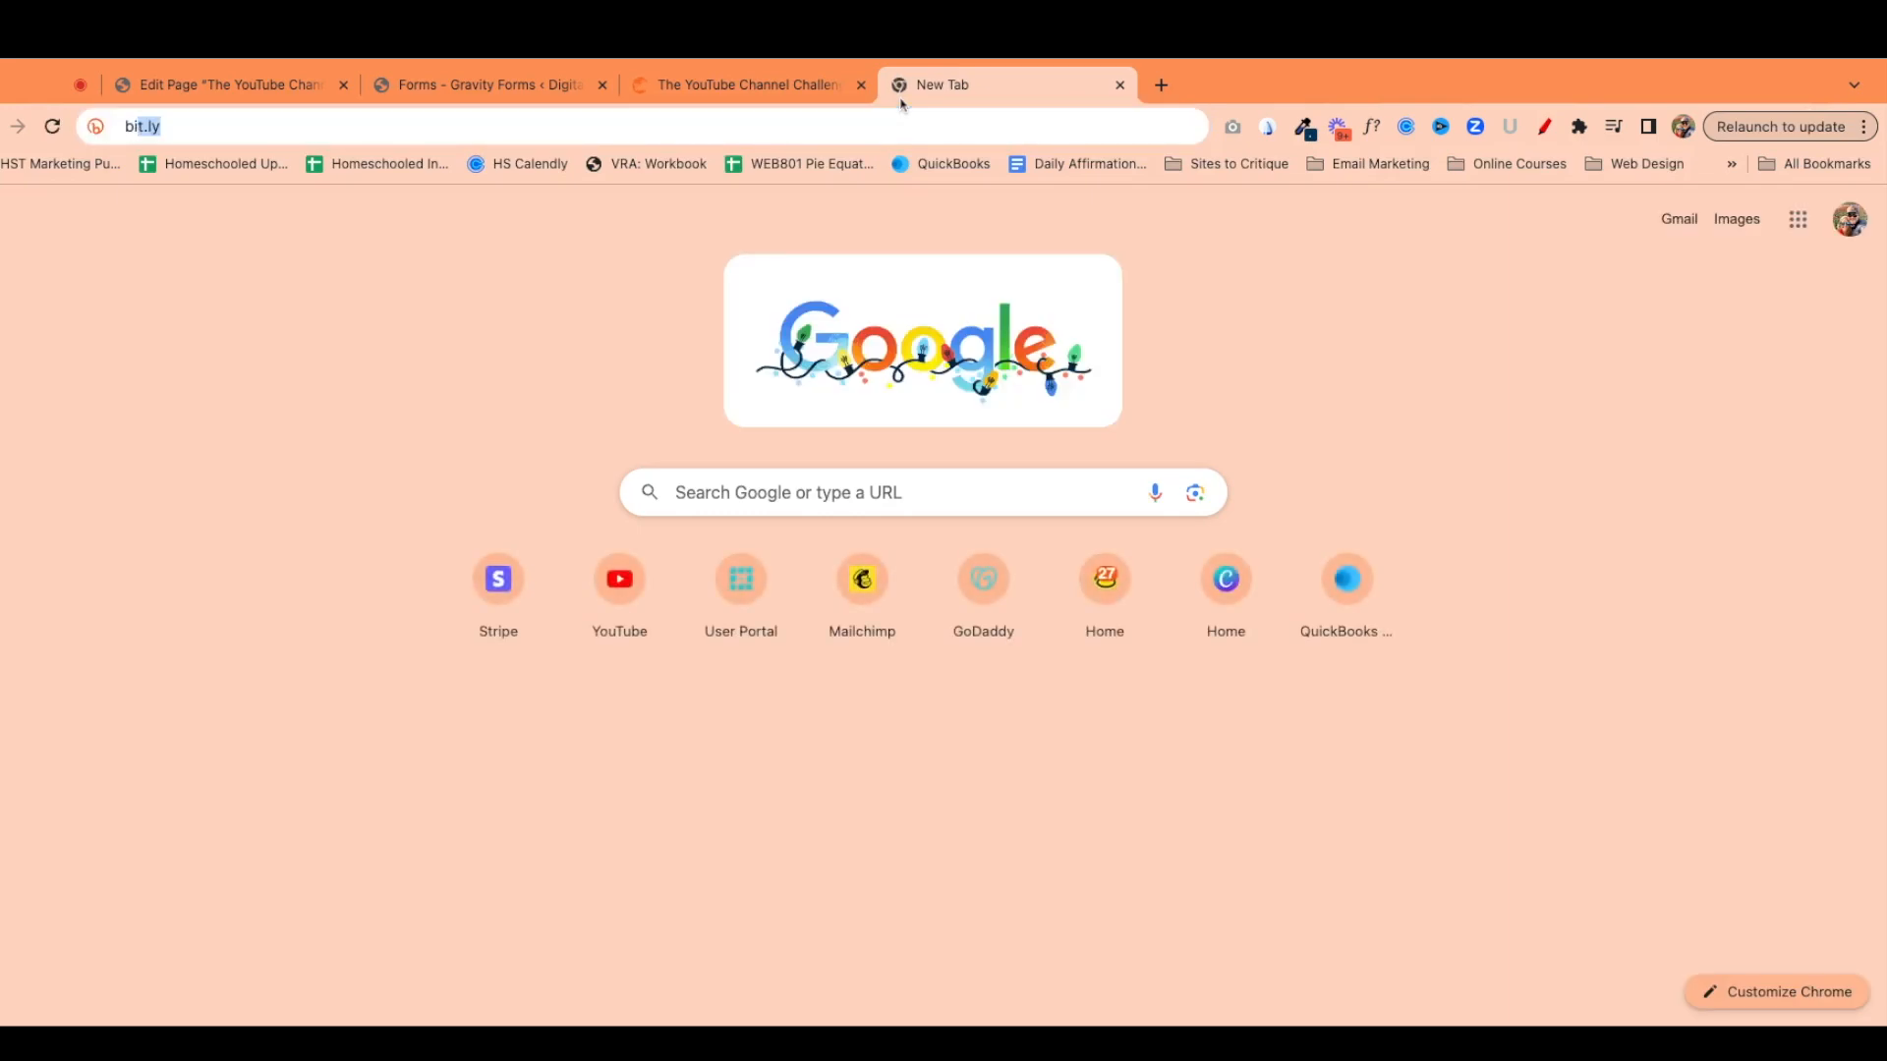
key(Return)
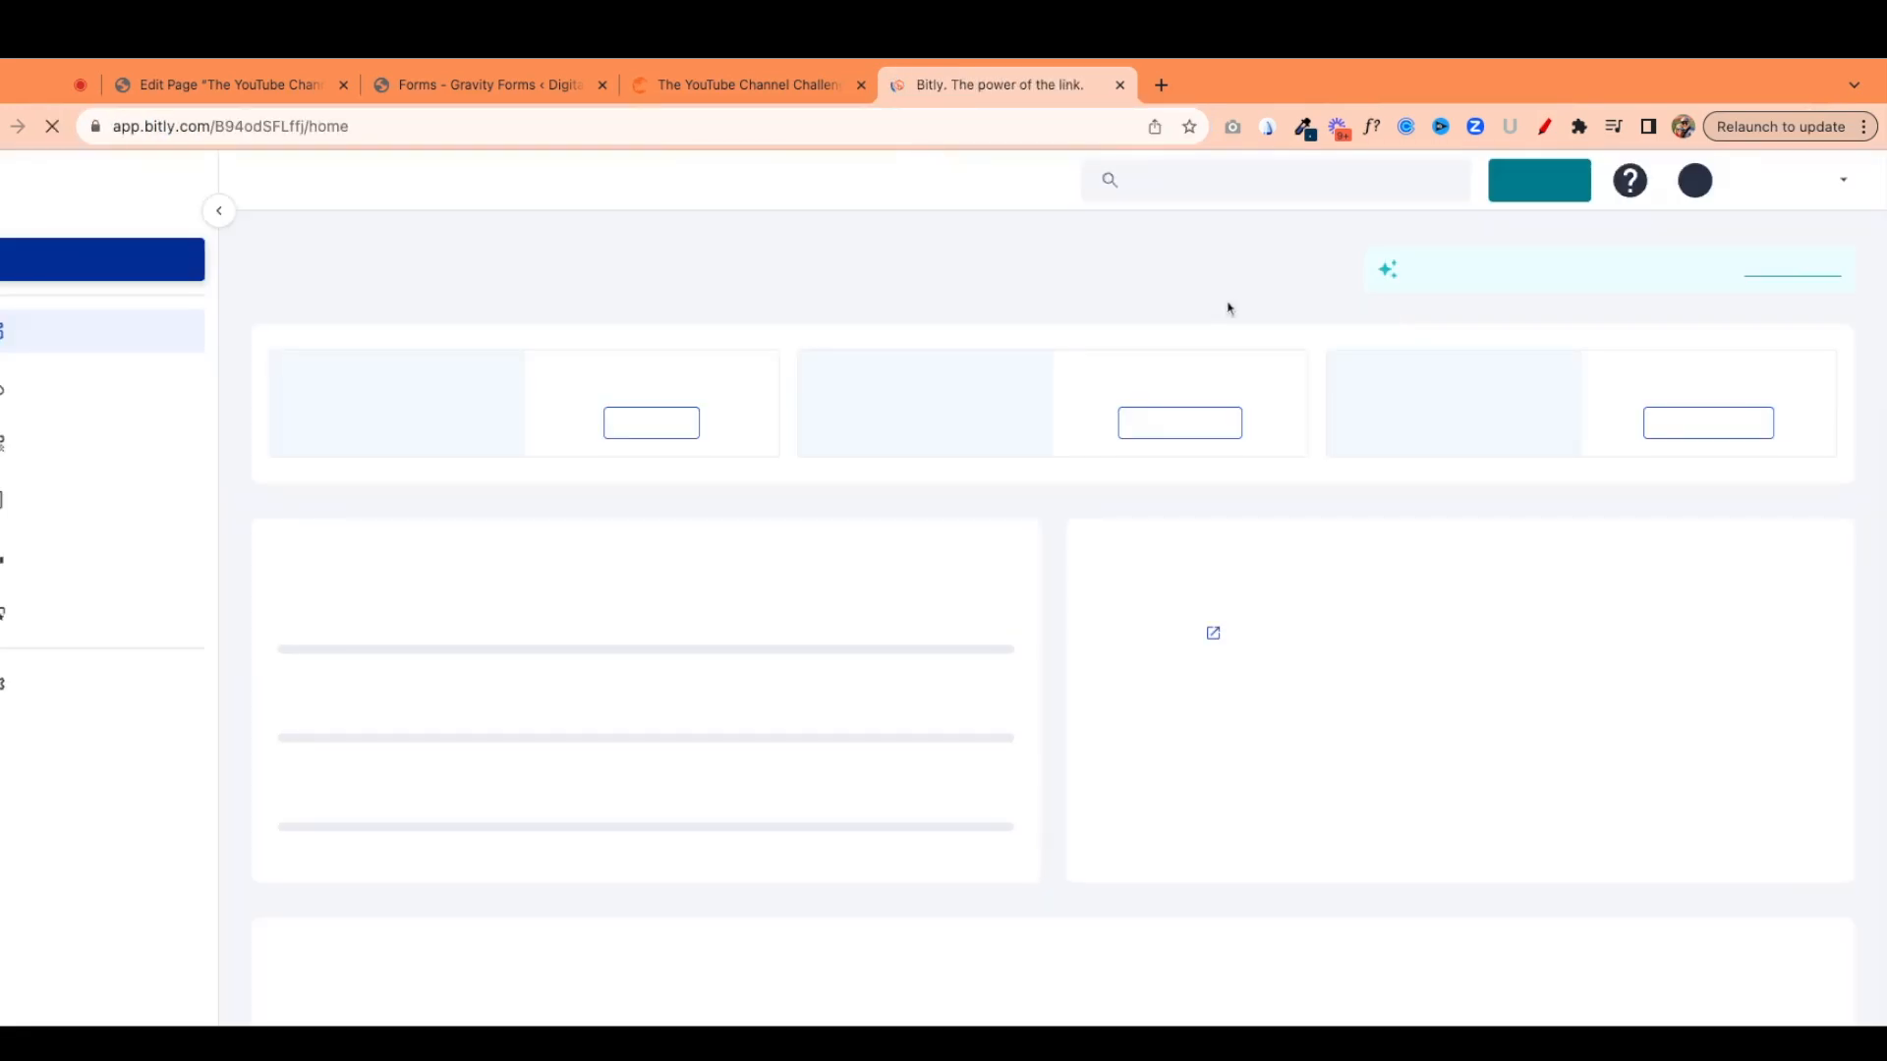
click(747, 84)
click(311, 126)
key(super+c)
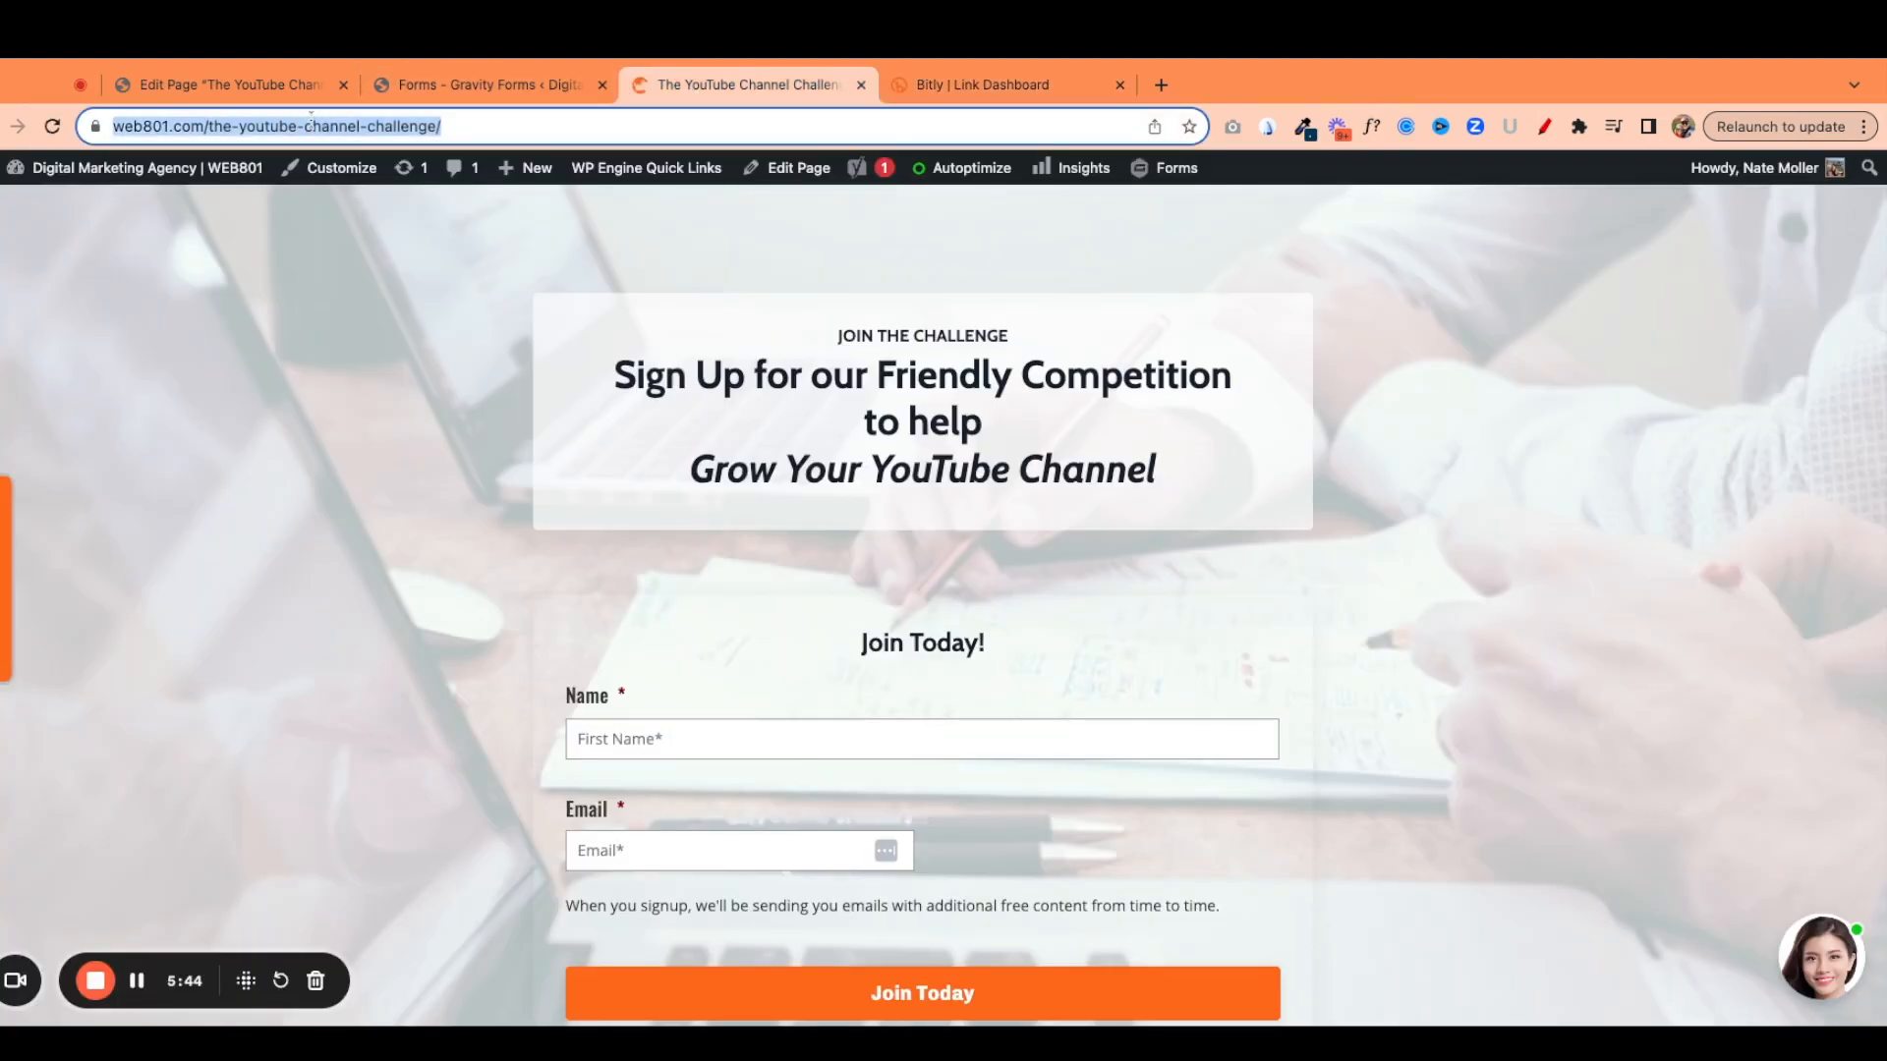
click(948, 88)
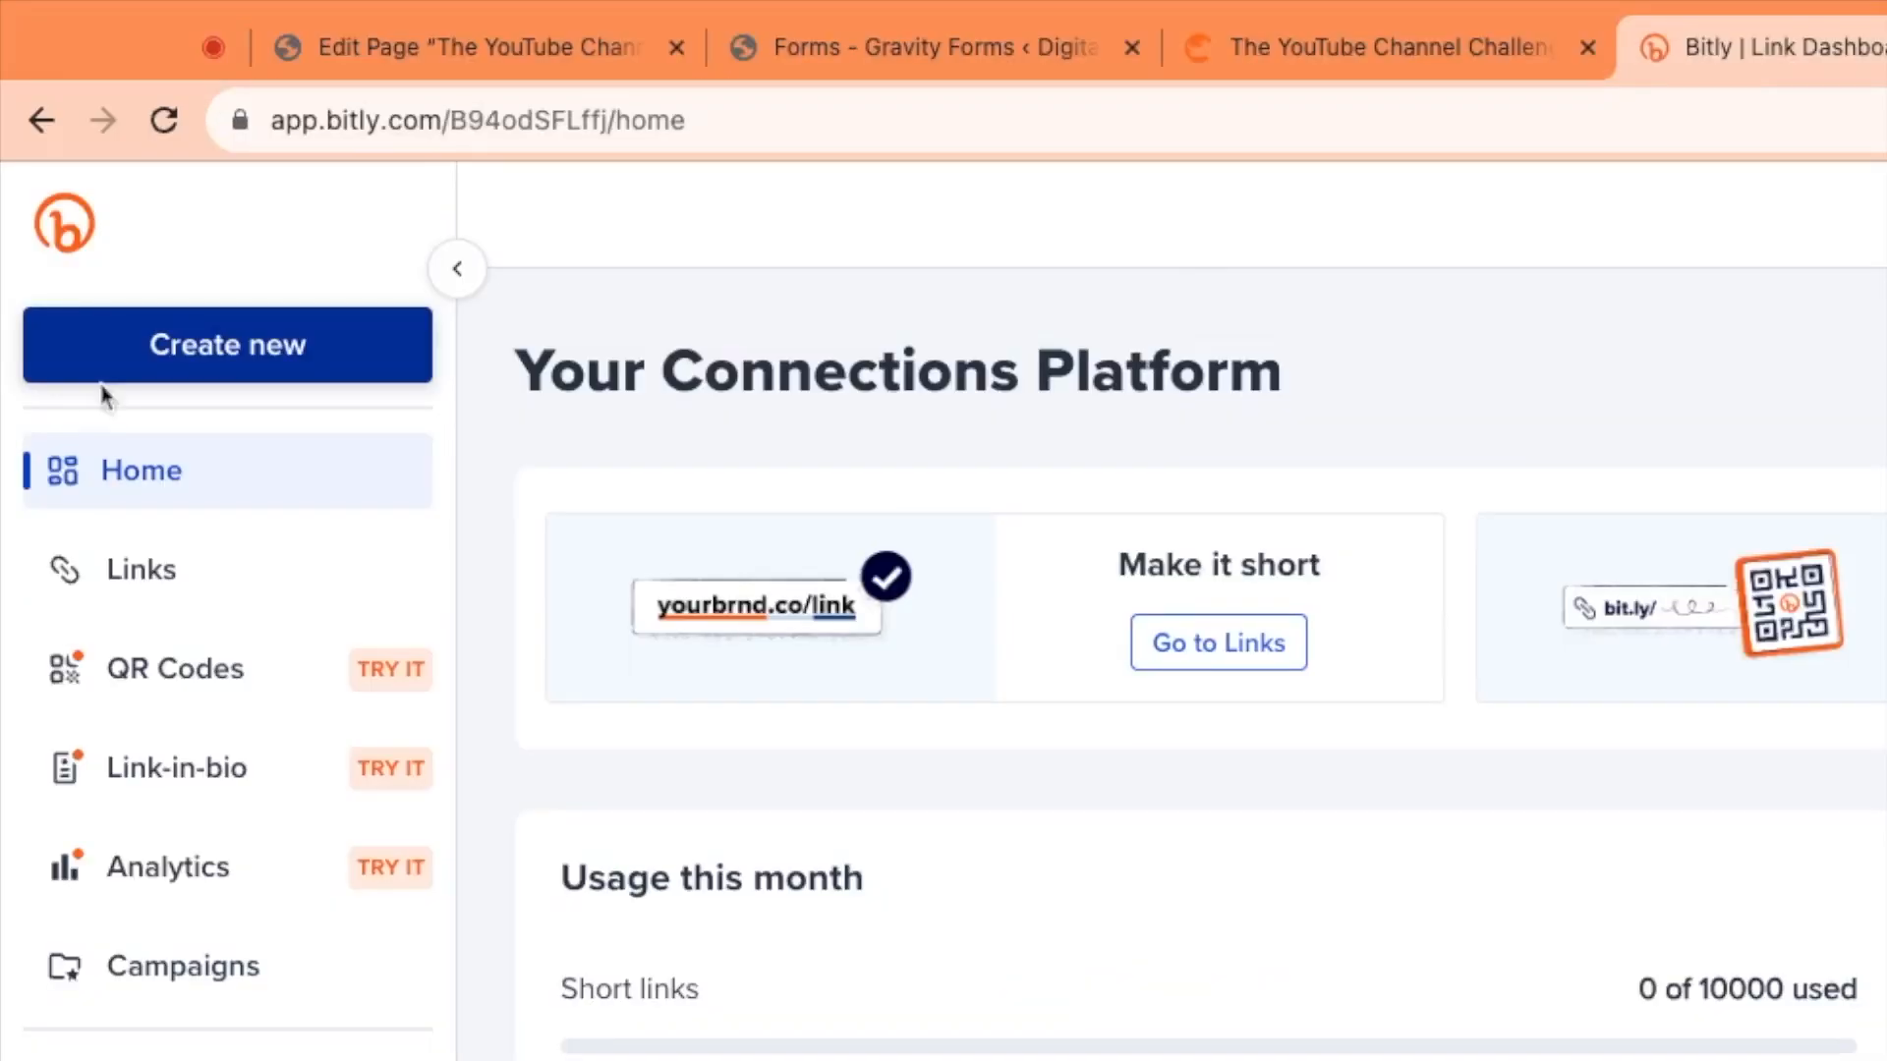
click(75, 257)
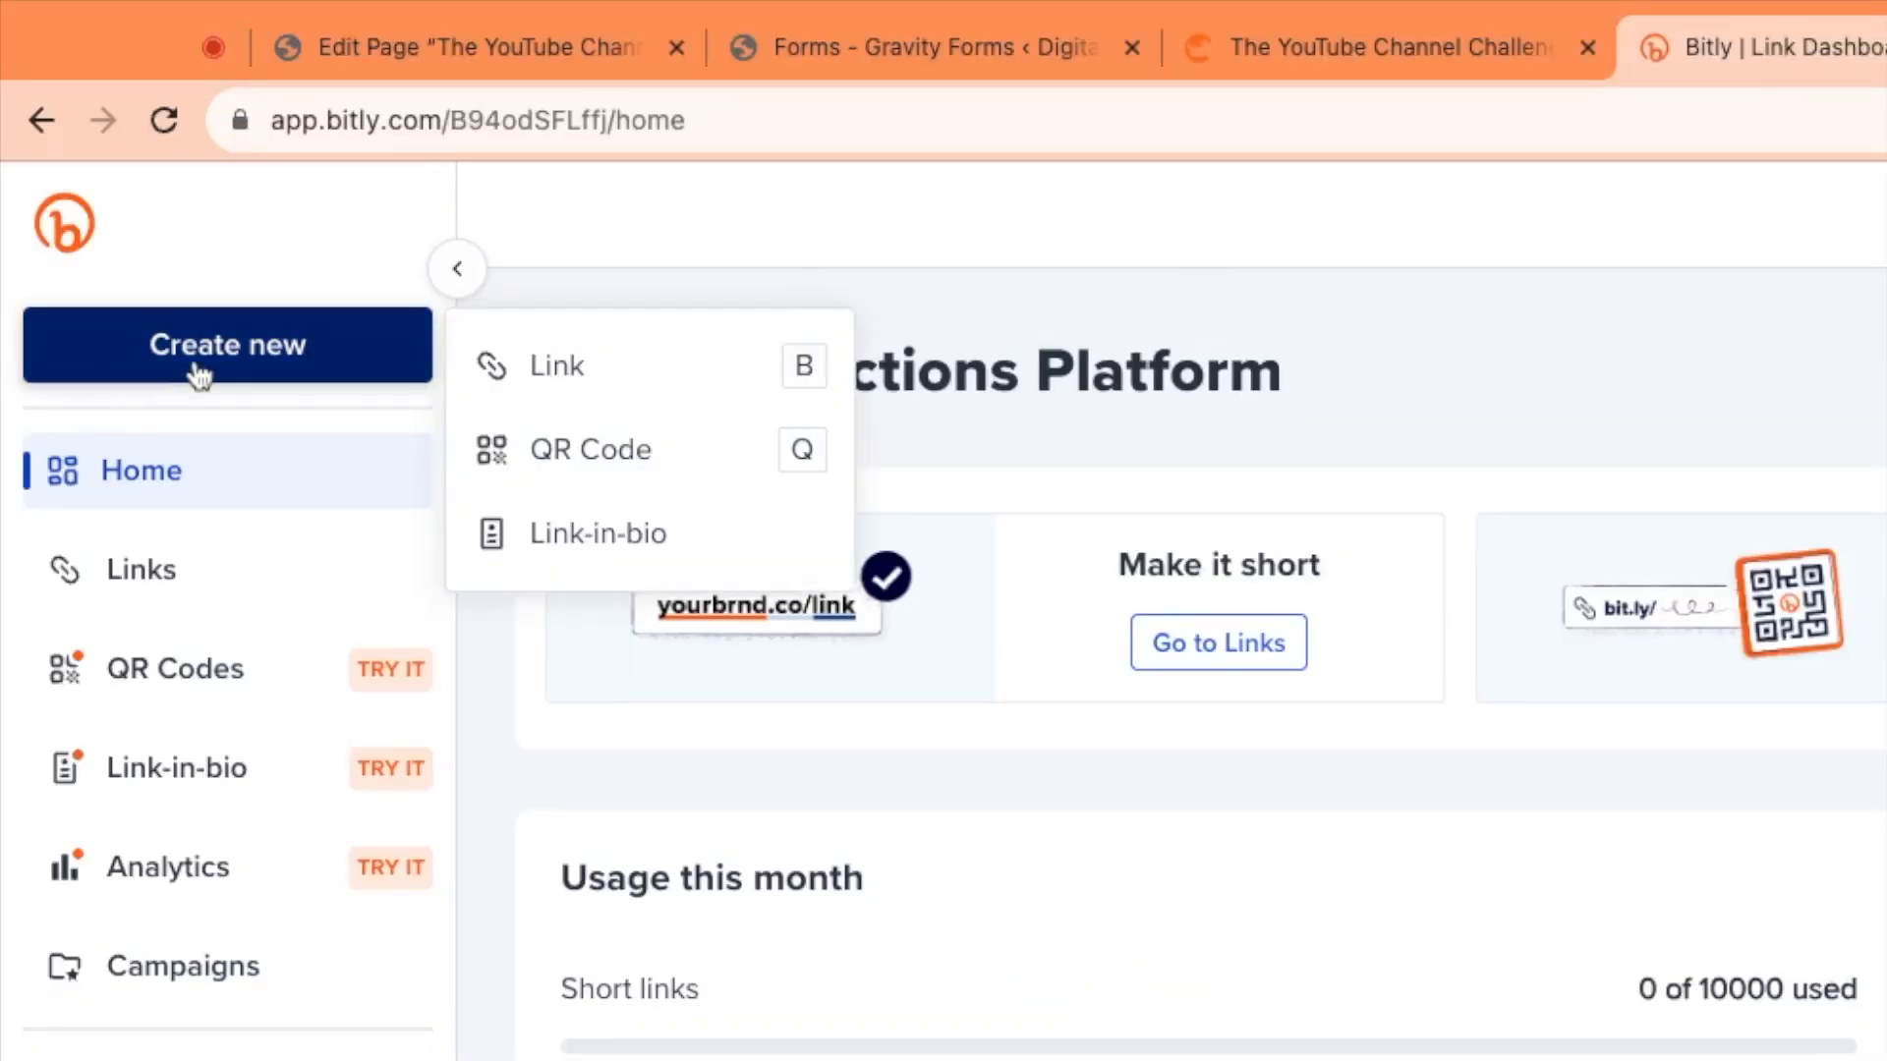
click(570, 388)
key(super+v)
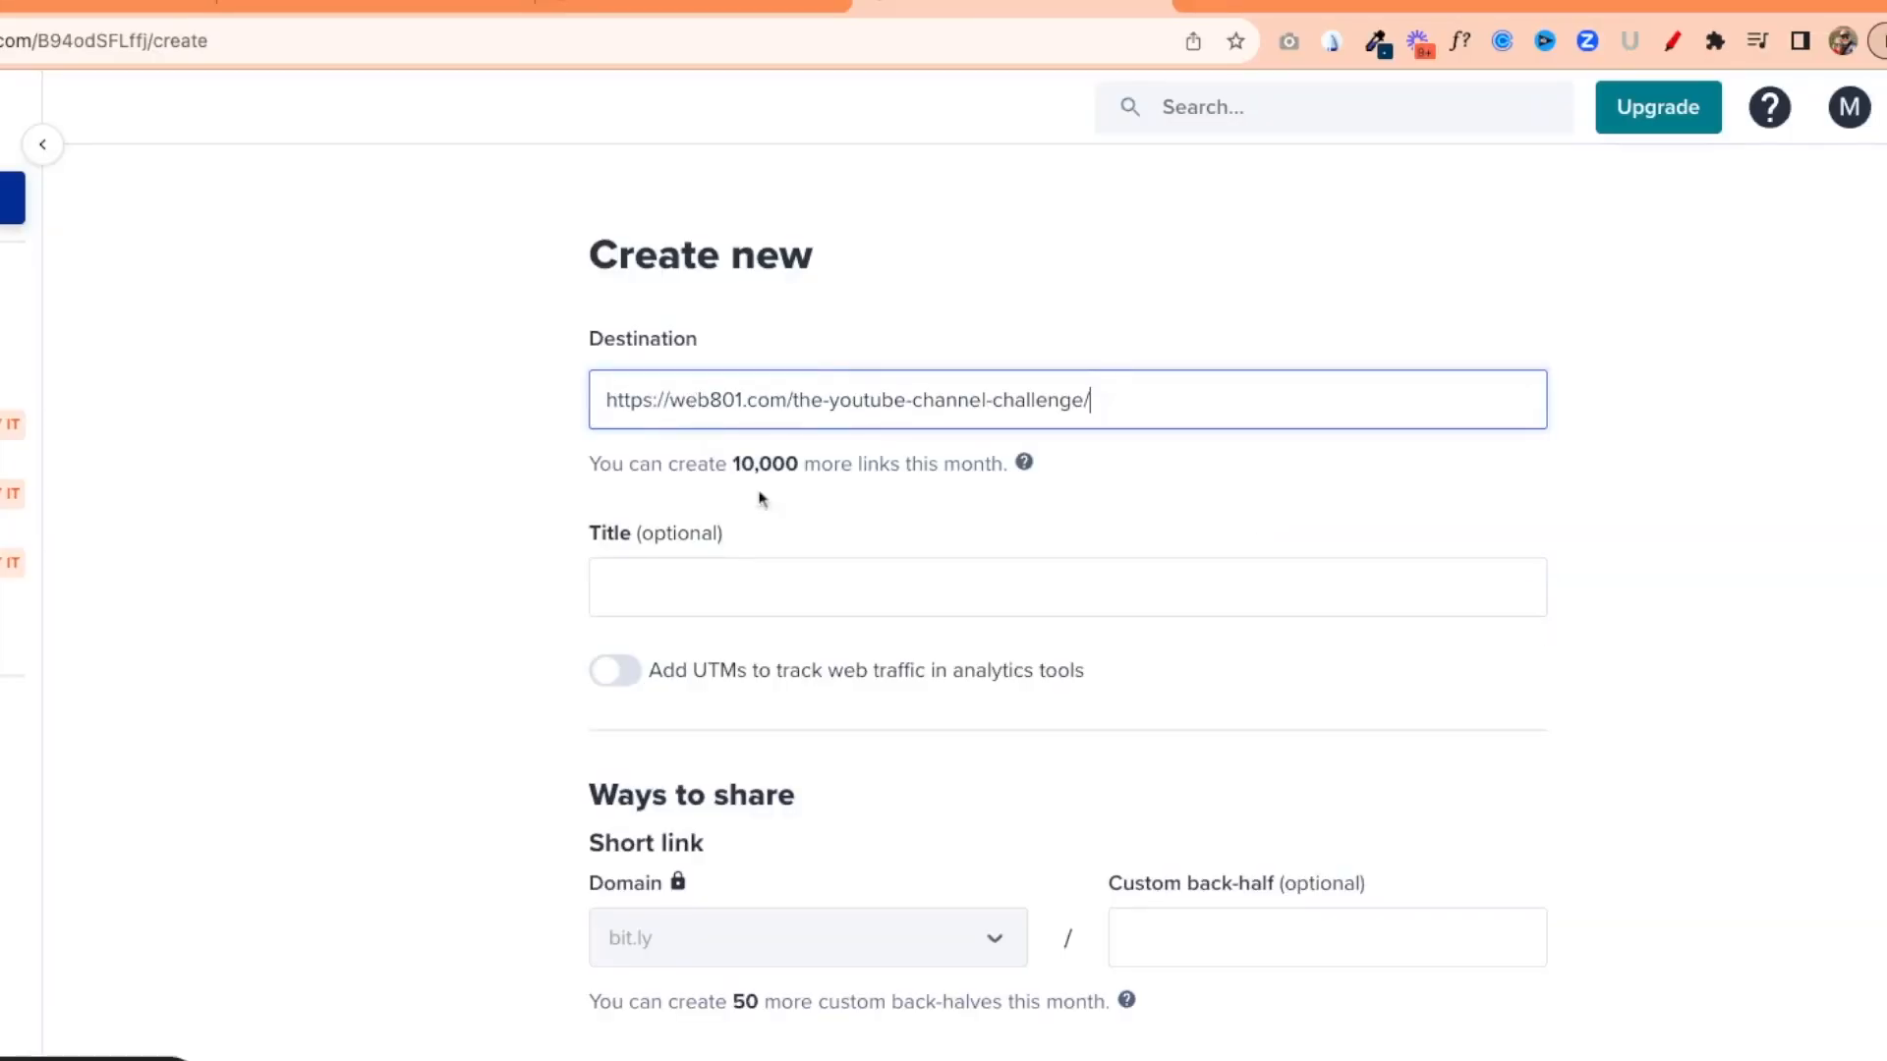
click(712, 592)
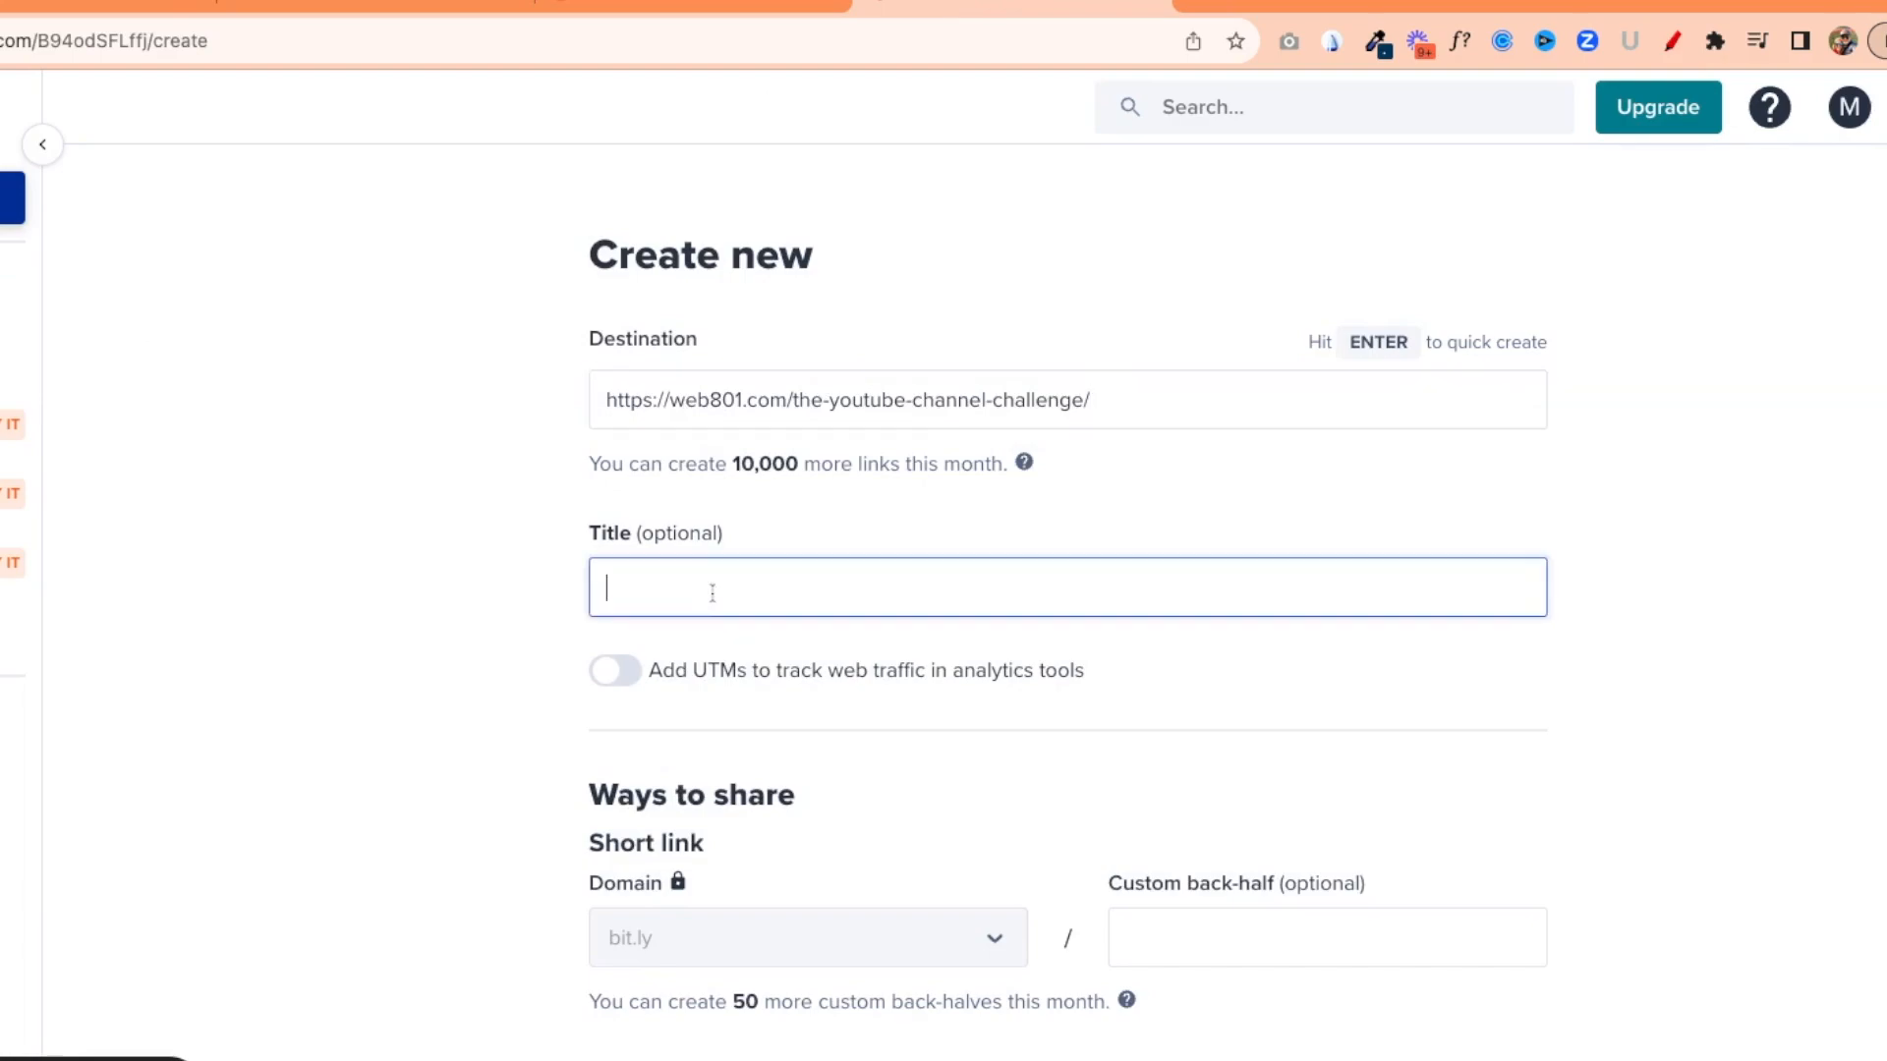
click(1127, 408)
key(Return)
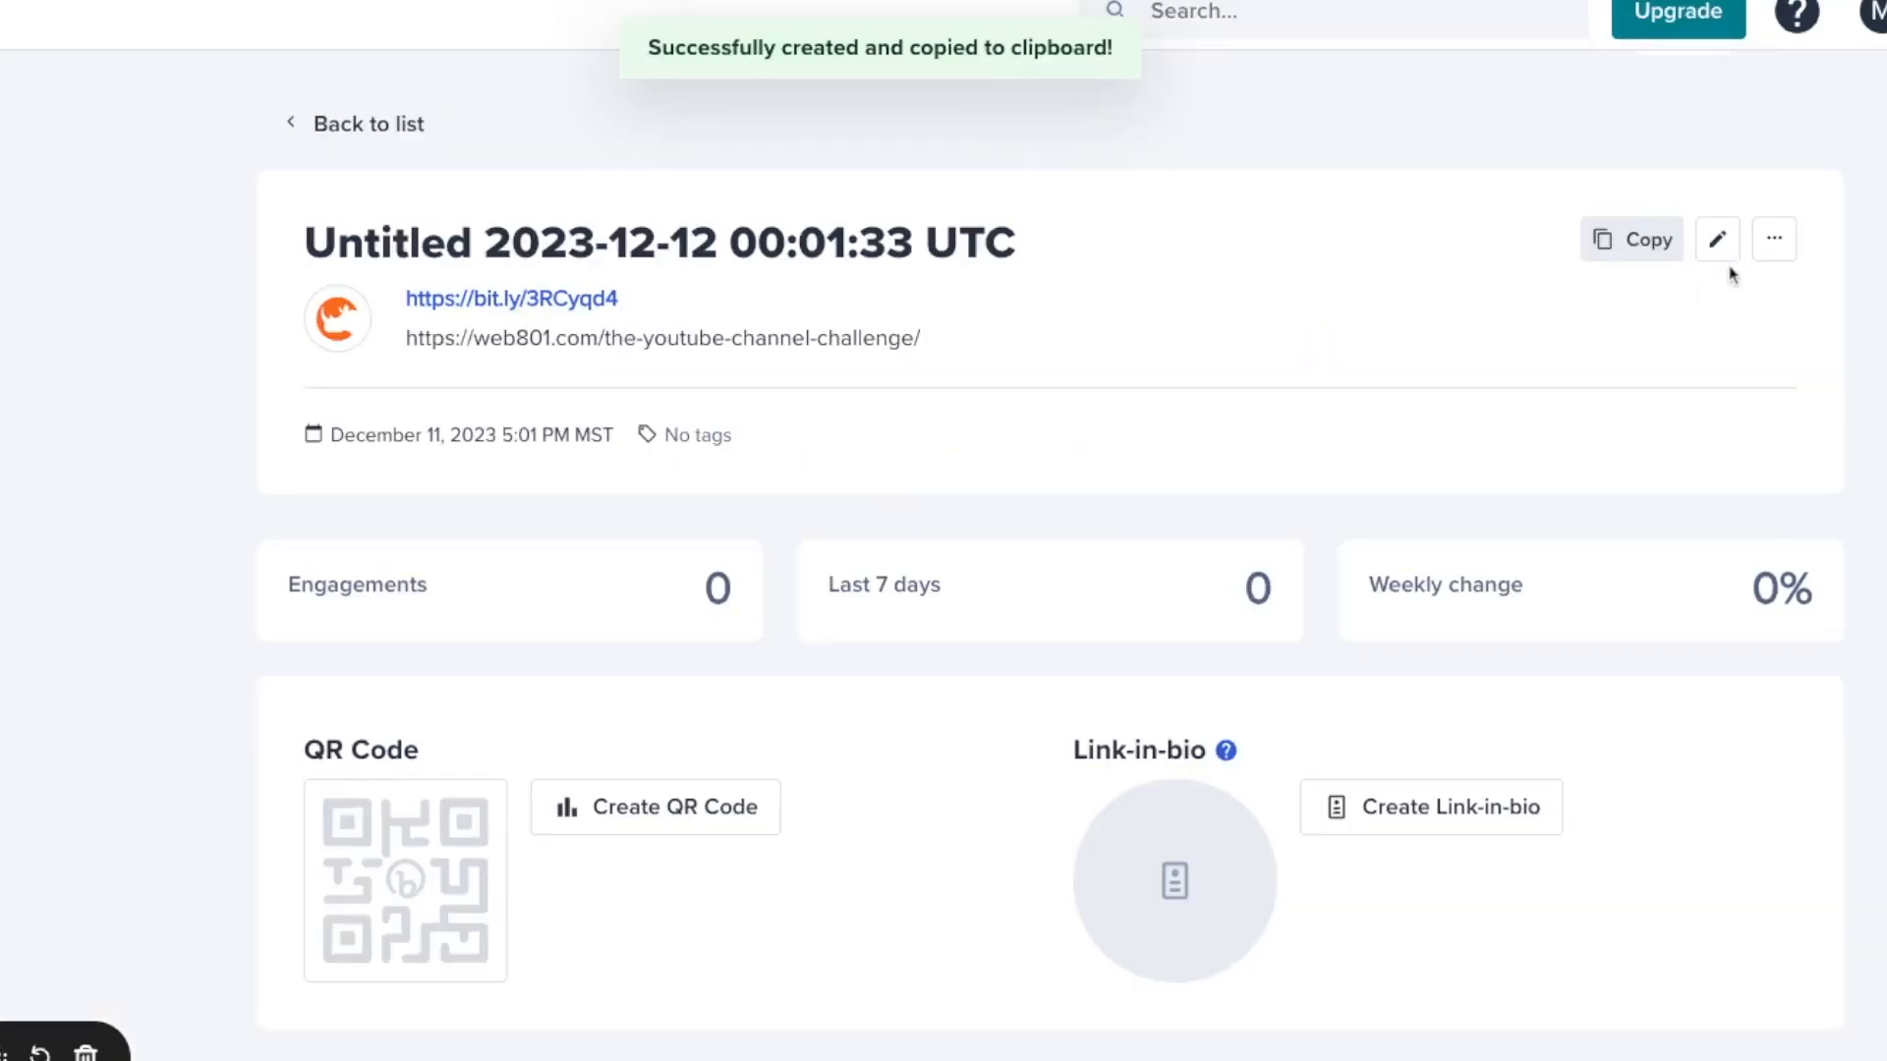
Change the short link's back-half to "youtube-channel-challenge" and save the link.
click(1698, 332)
double_click(981, 435)
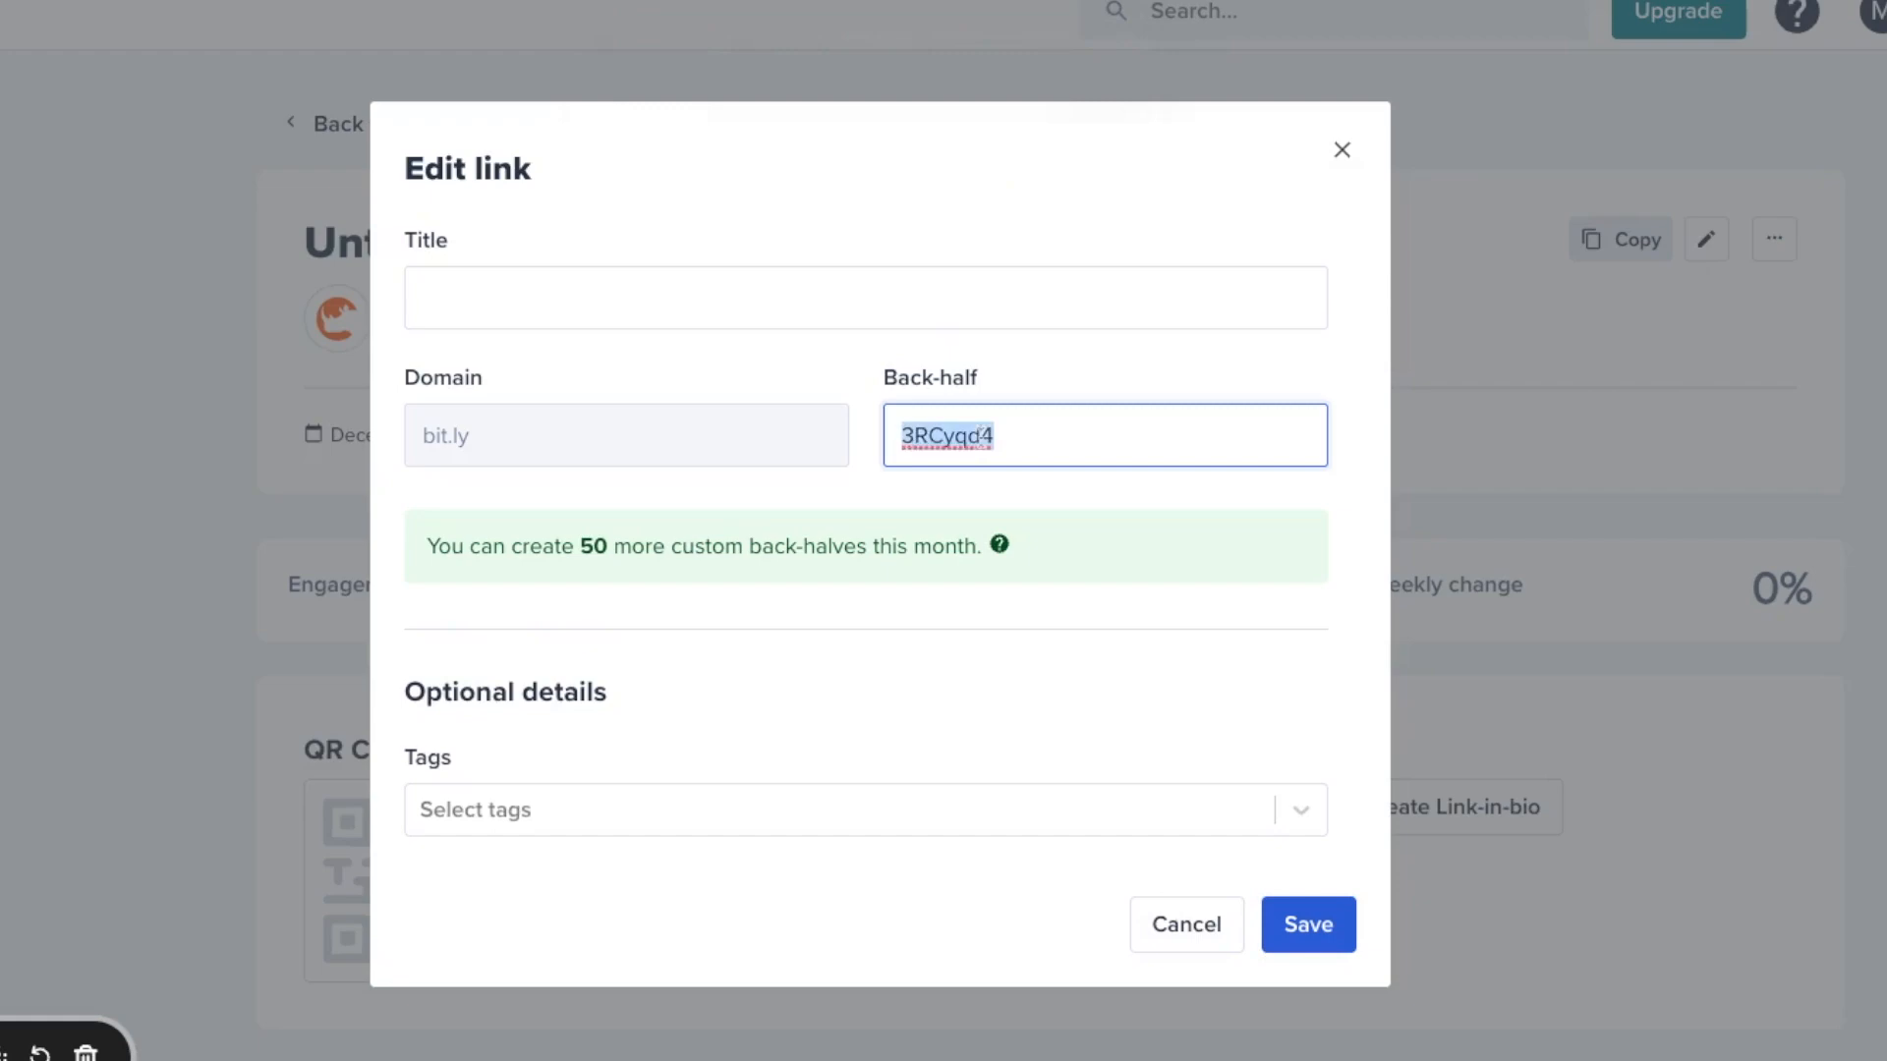
text(youtube)
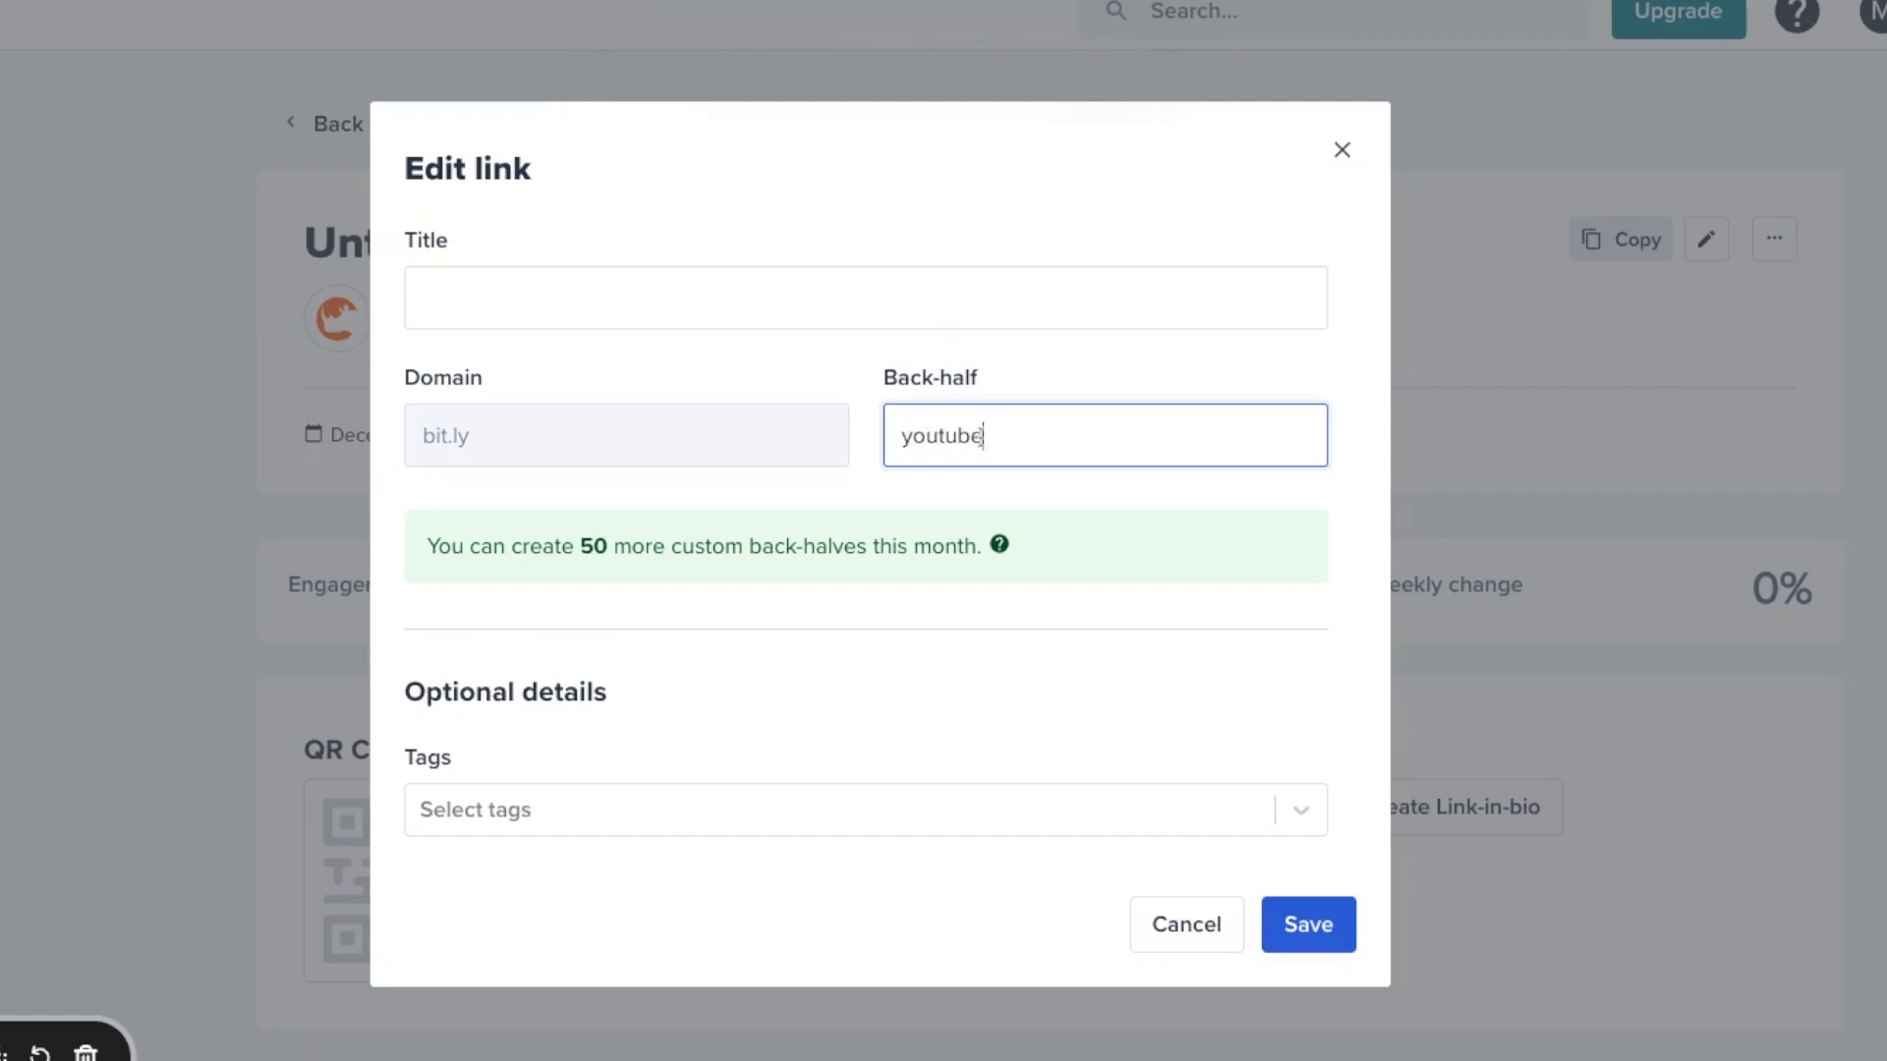
text(-channelk)
text(challeng)
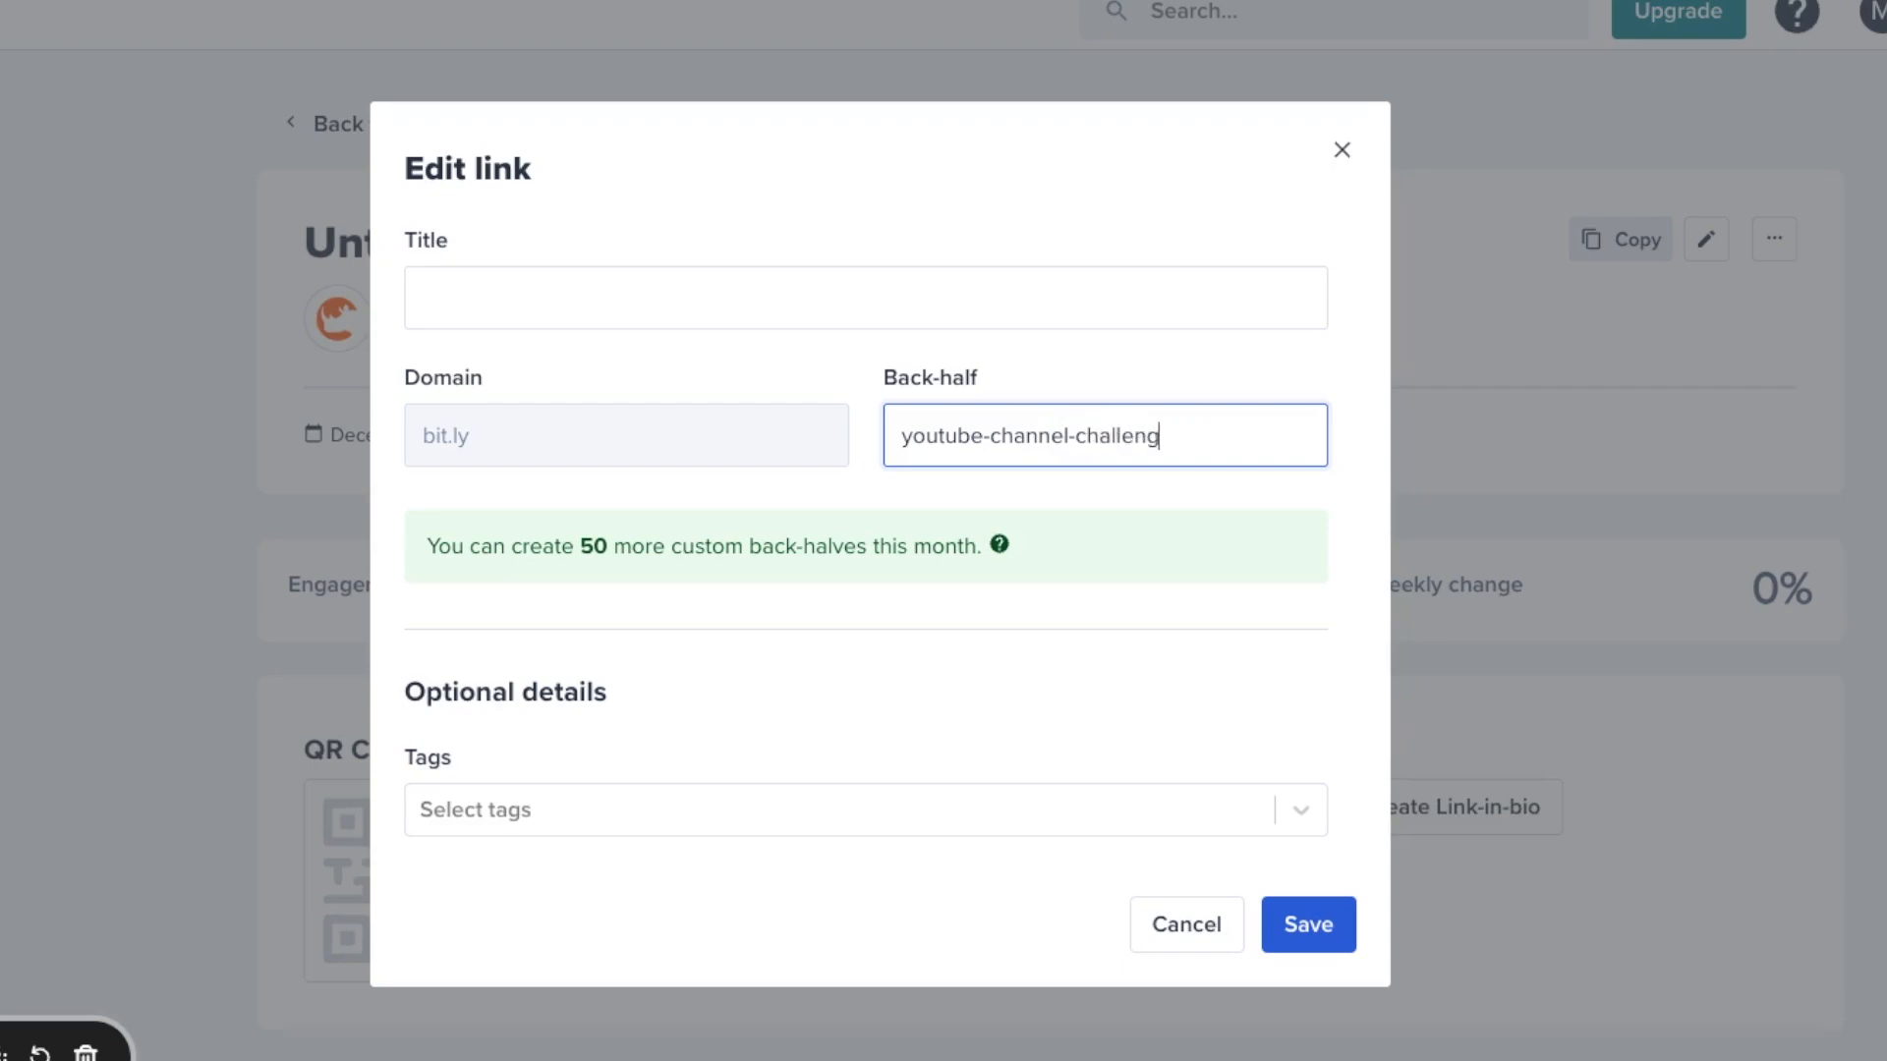
text(e)
click(1312, 925)
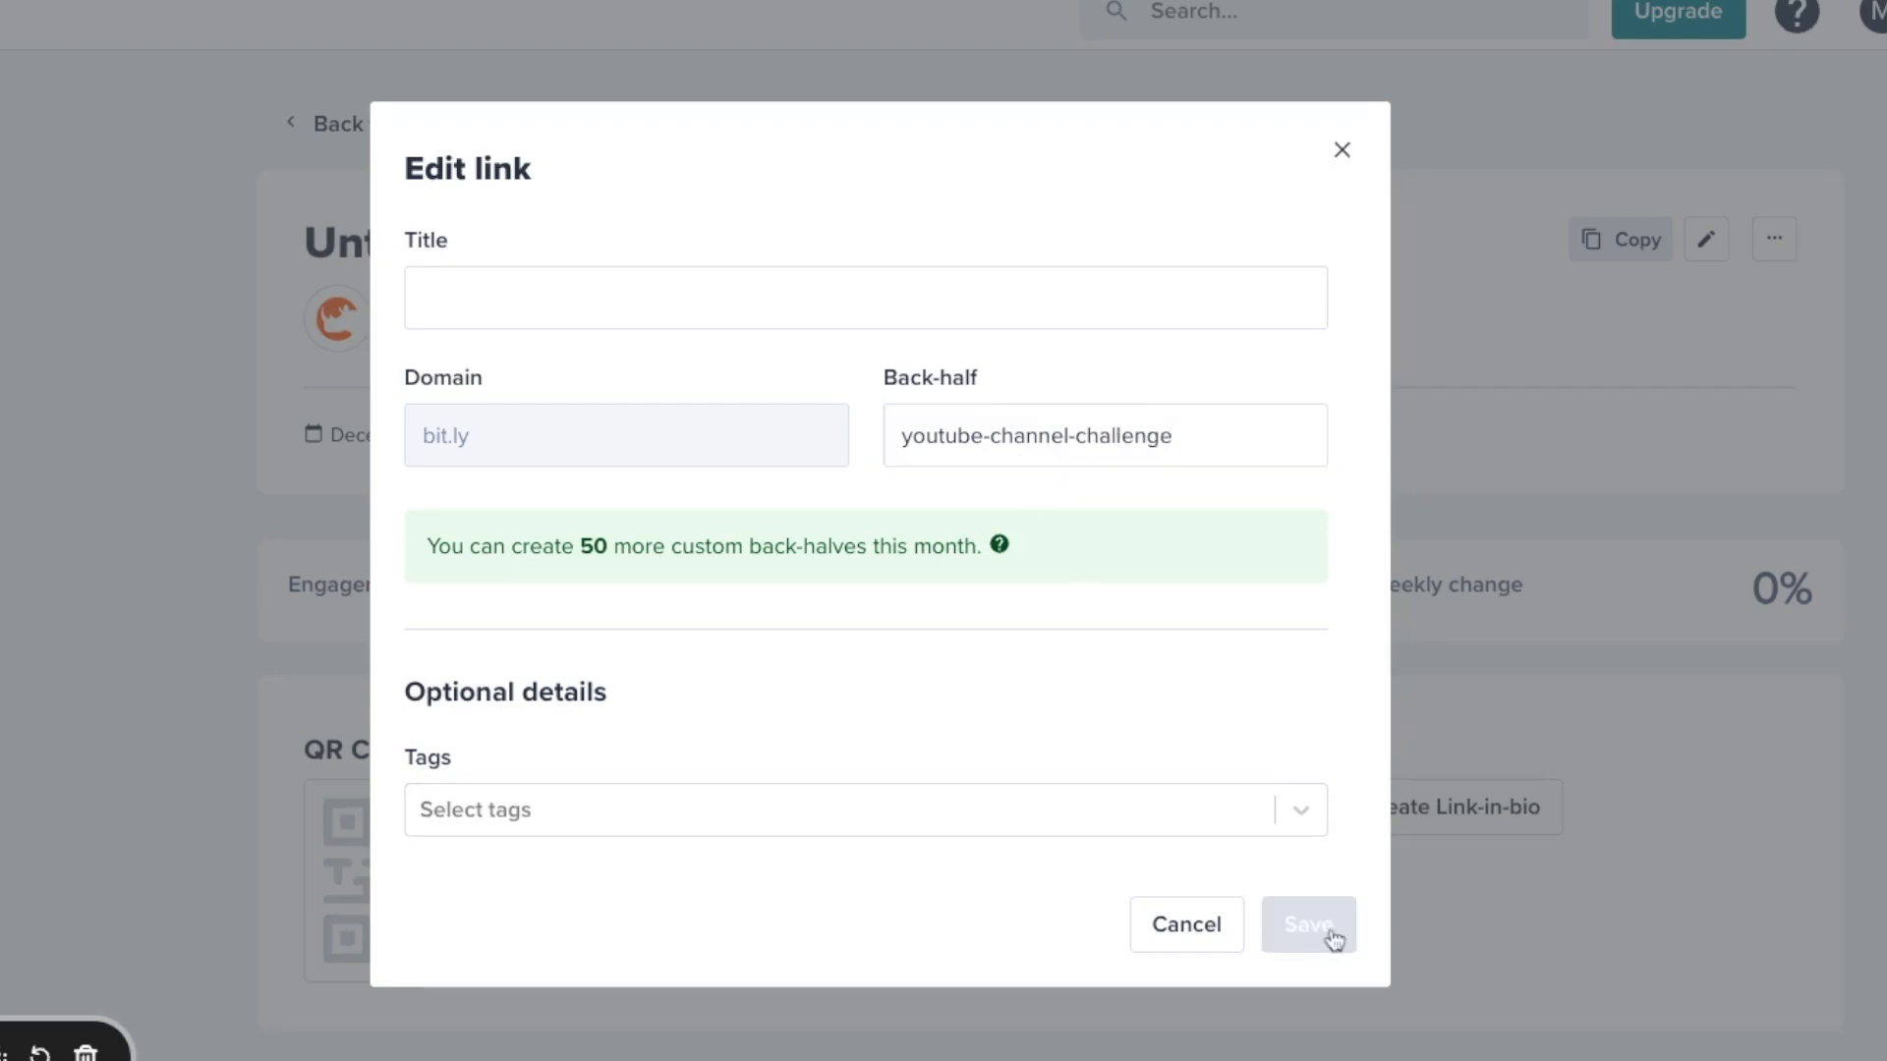
Select the customized short link's address and return to the challenge page to view it.
triple_click(609, 308)
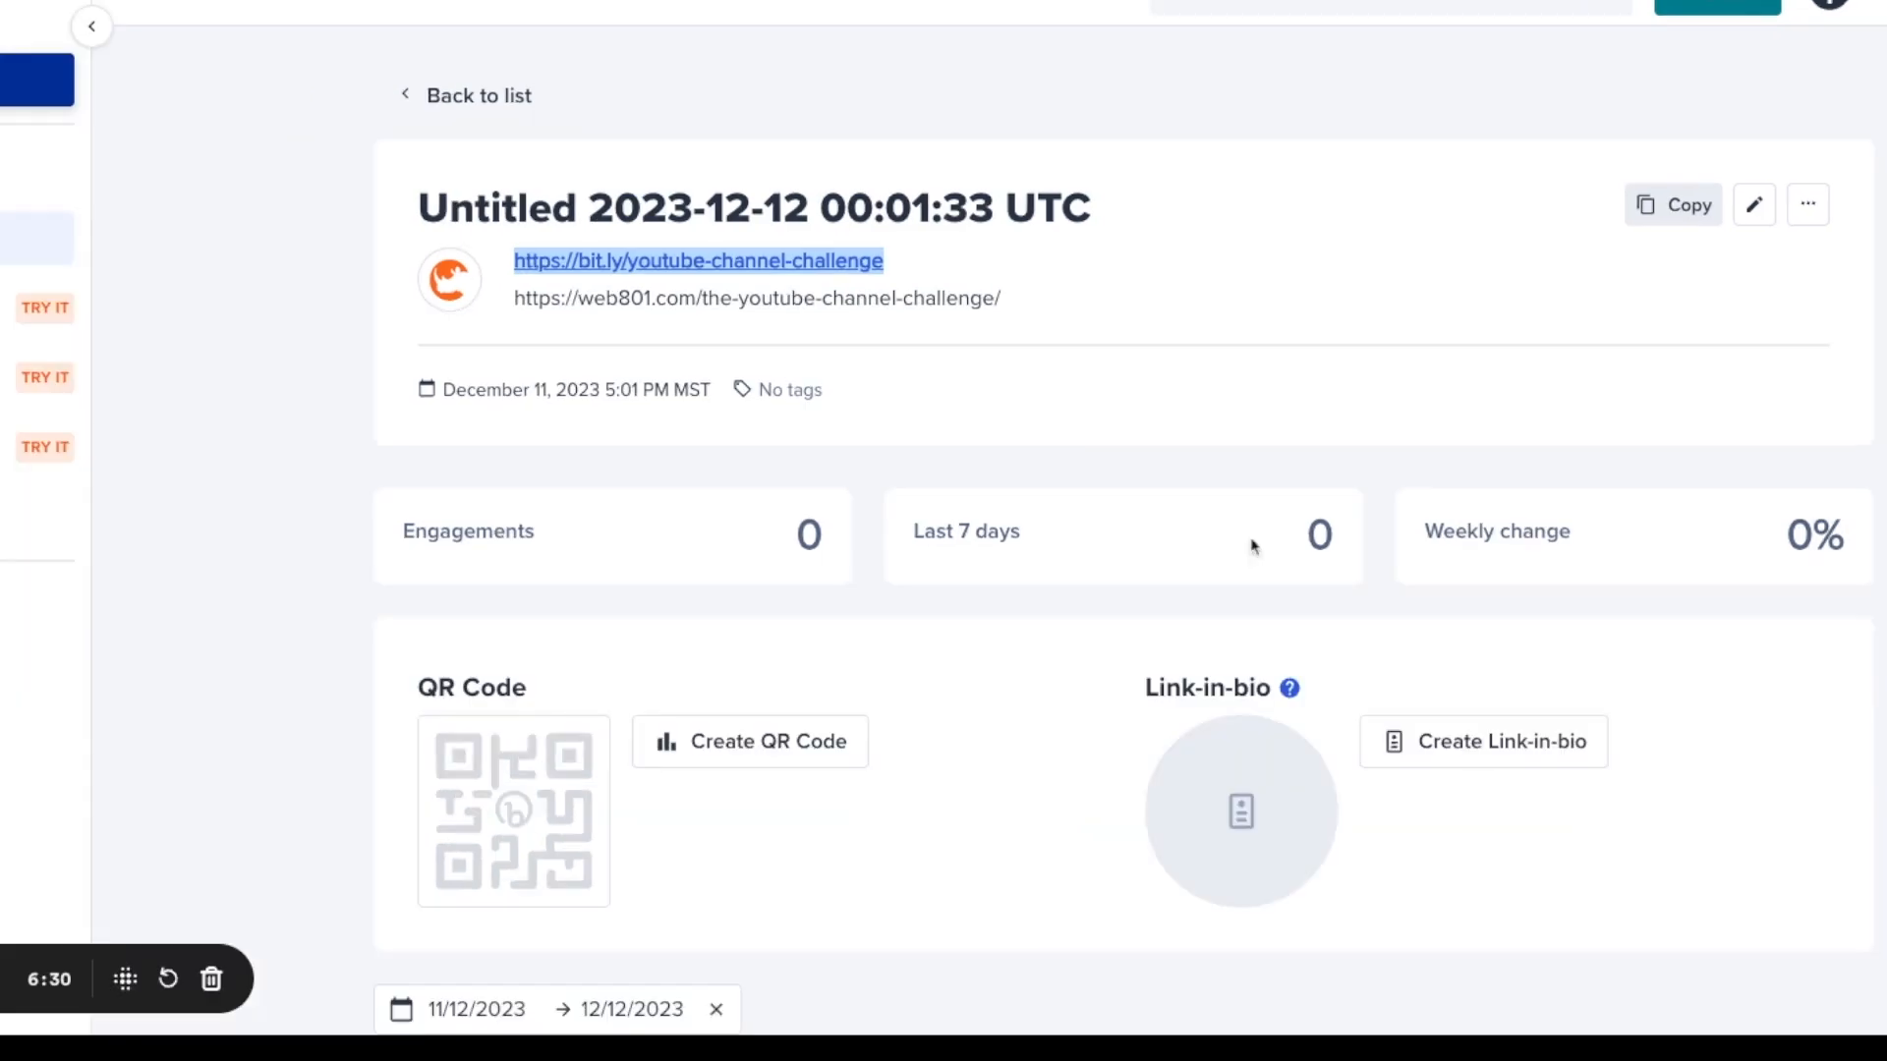
key(ctrl+Tab)
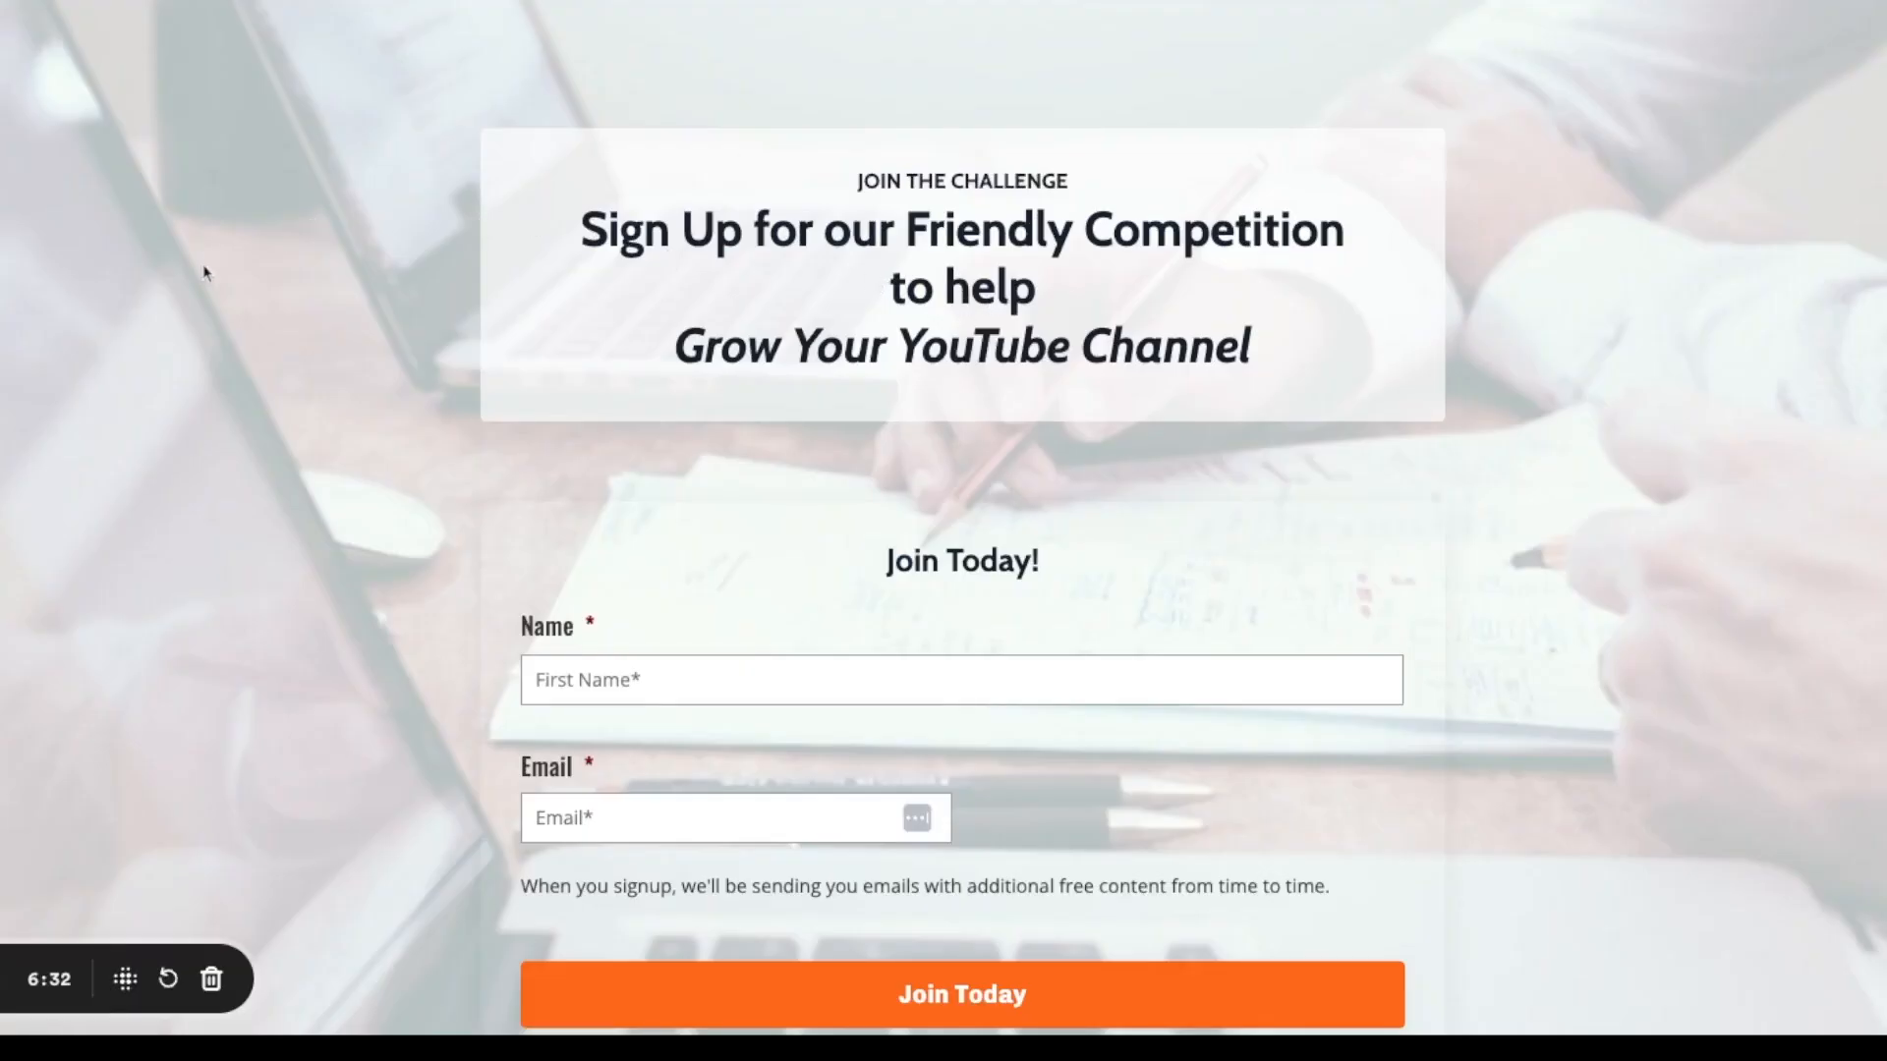